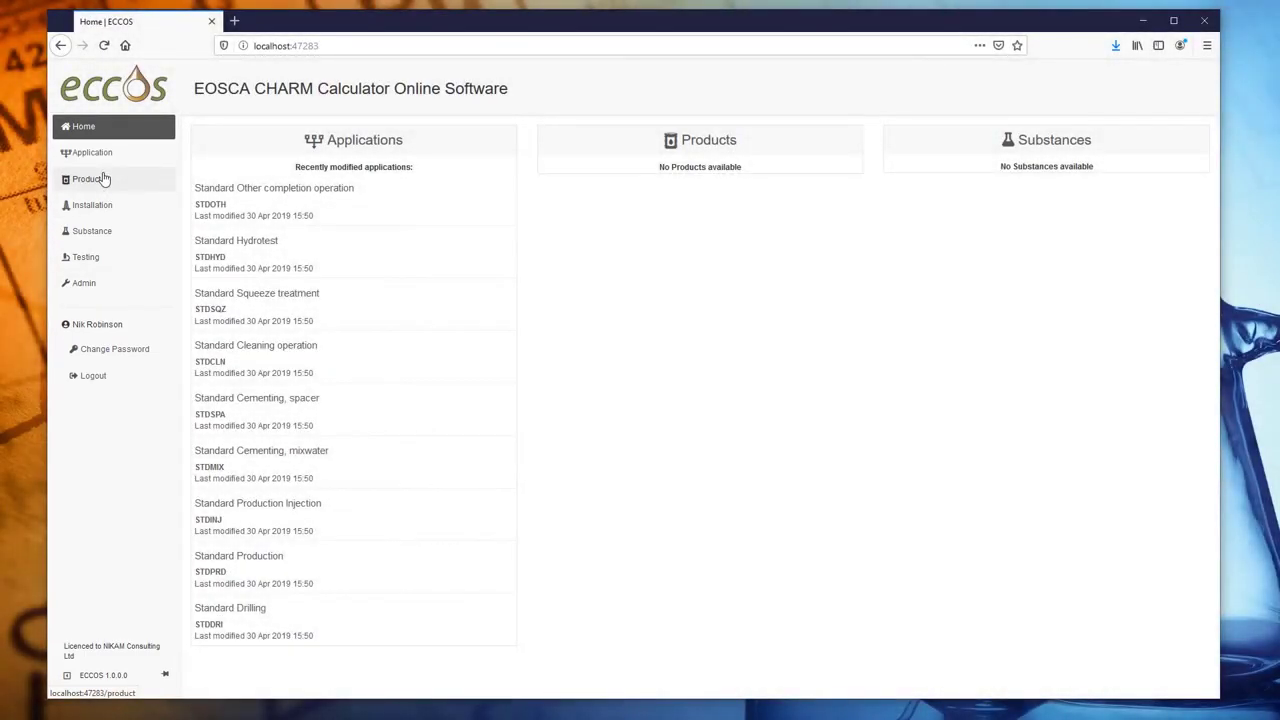
- Expand the left navigation to show full labels and pin it open
{"action": "left_click", "coordinate": [103, 178]}
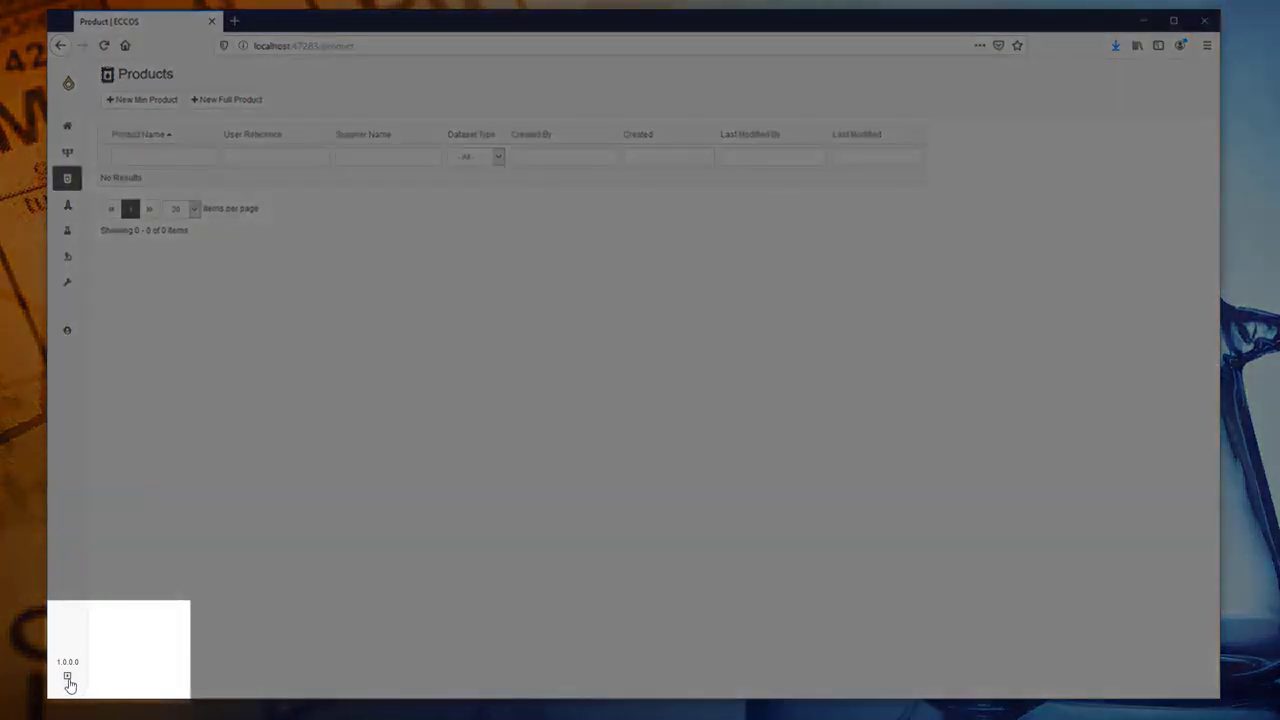
{"action": "left_click", "coordinate": [67, 676]}
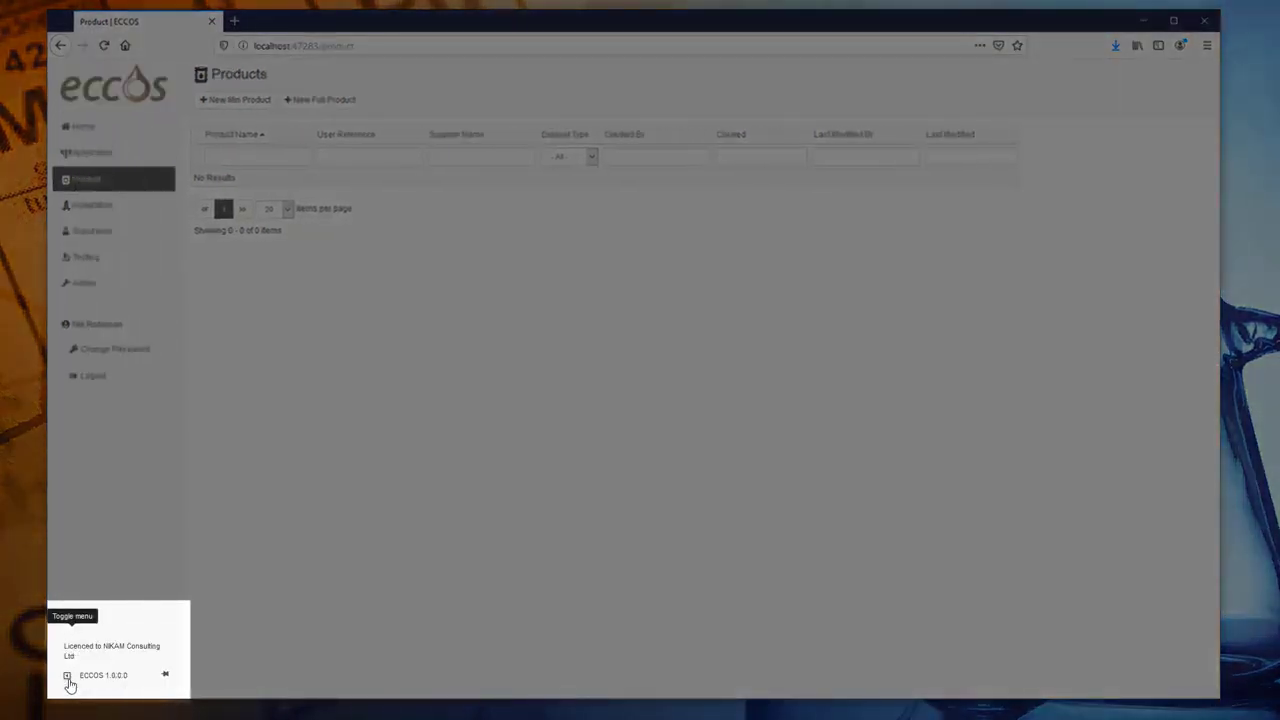
{"action": "left_click", "coordinate": [167, 680]}
- Go from Home through Applications and Products to the Installations list
{"action": "left_click", "coordinate": [112, 128]}
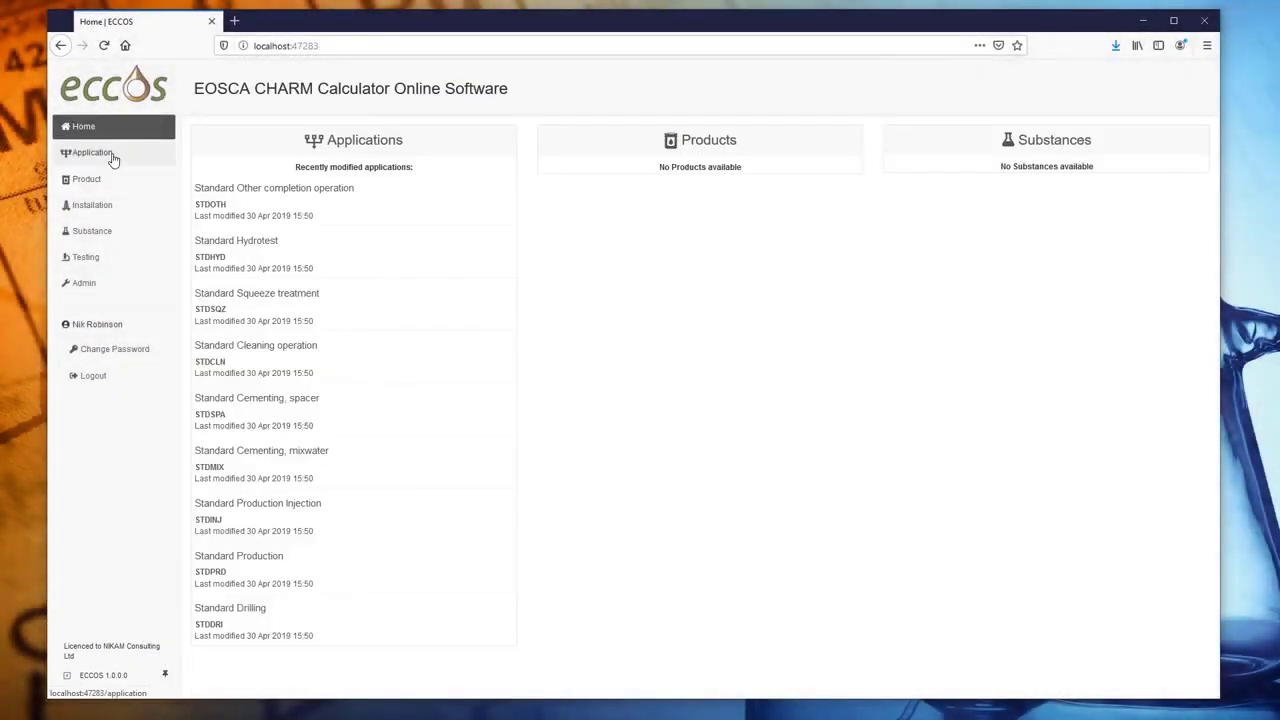
{"action": "left_click", "coordinate": [106, 156]}
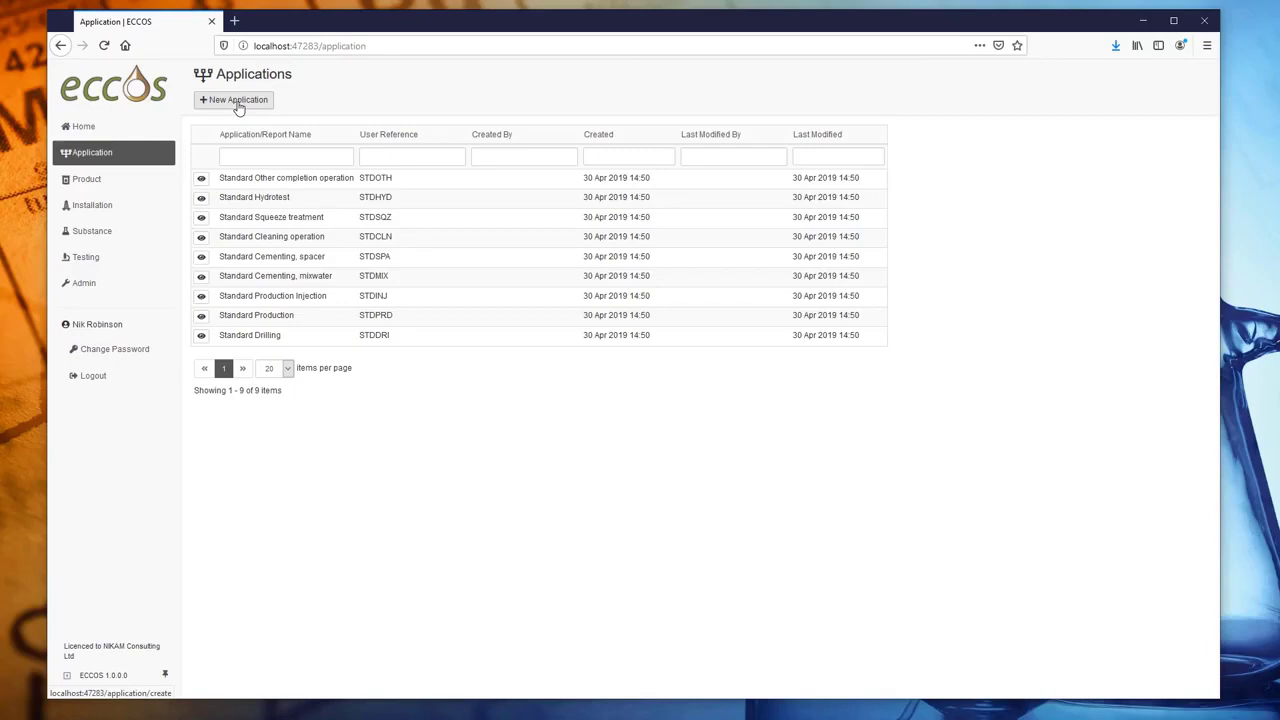
{"action": "left_click", "coordinate": [89, 182]}
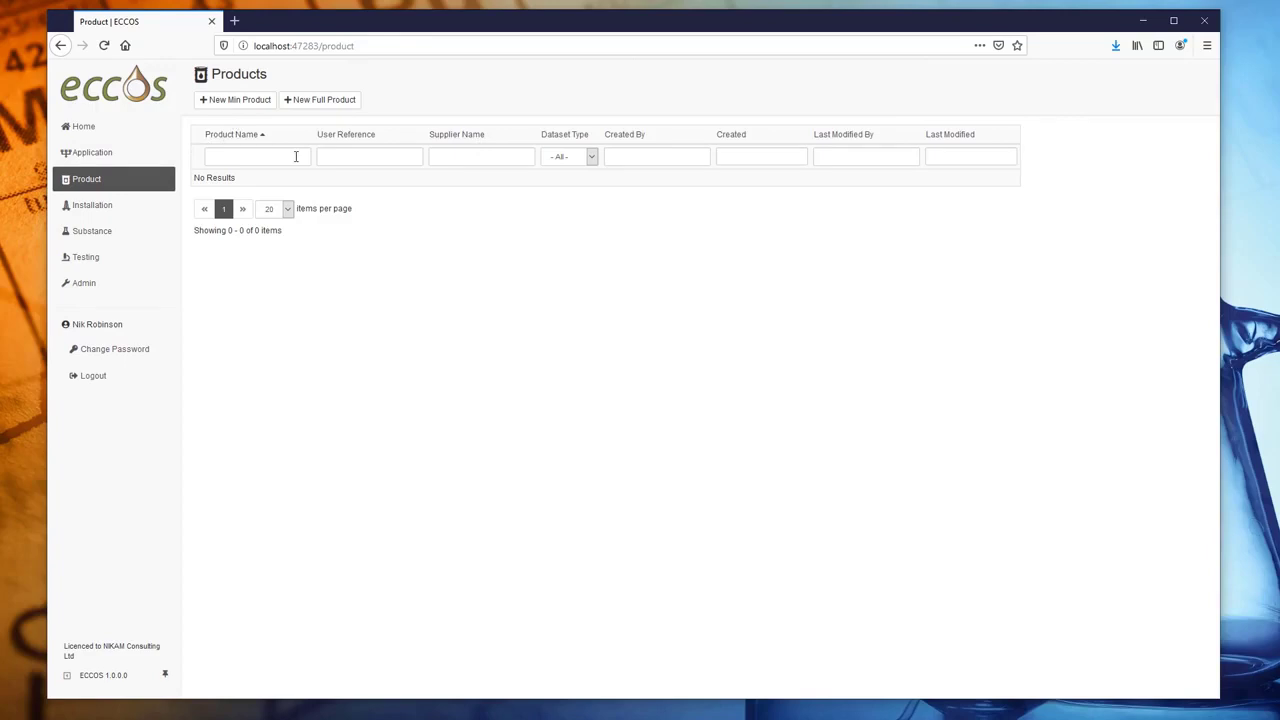
{"action": "left_click", "coordinate": [103, 208]}
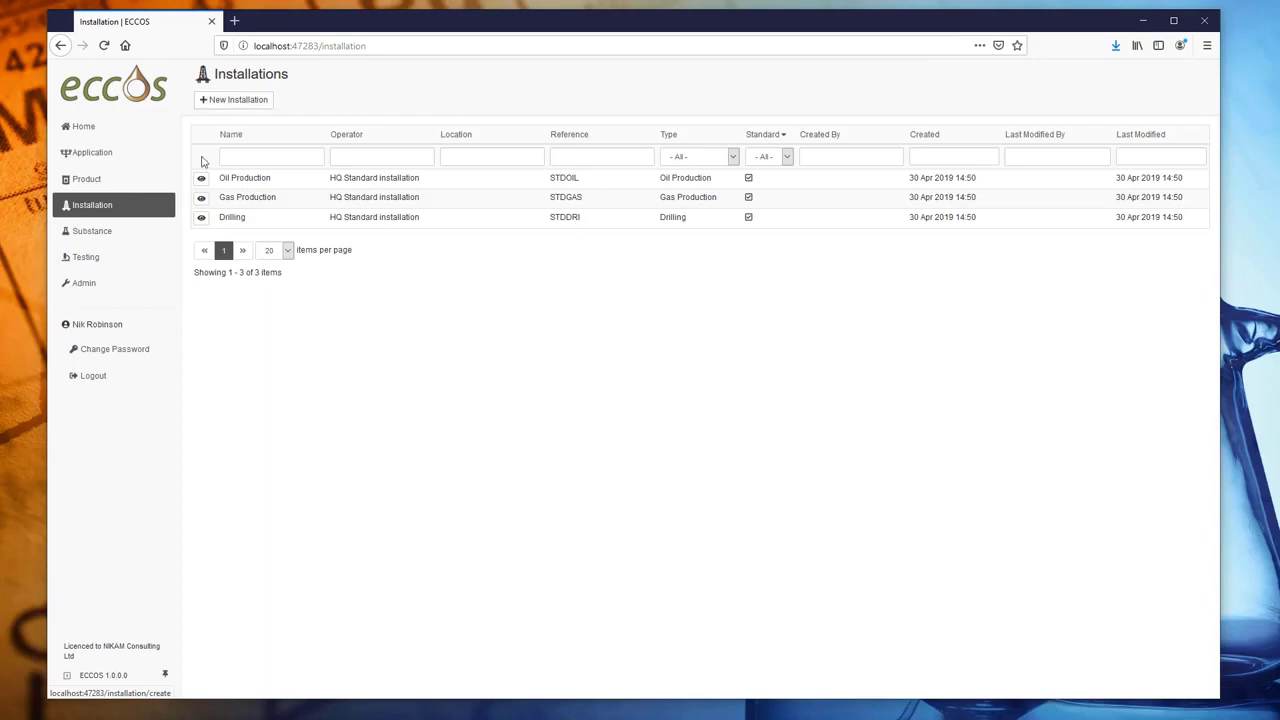
- Go from Substances to the Testing section's Test Organisms list, e.g. Abra alba and Acartia tonsa
{"action": "left_click", "coordinate": [104, 240]}
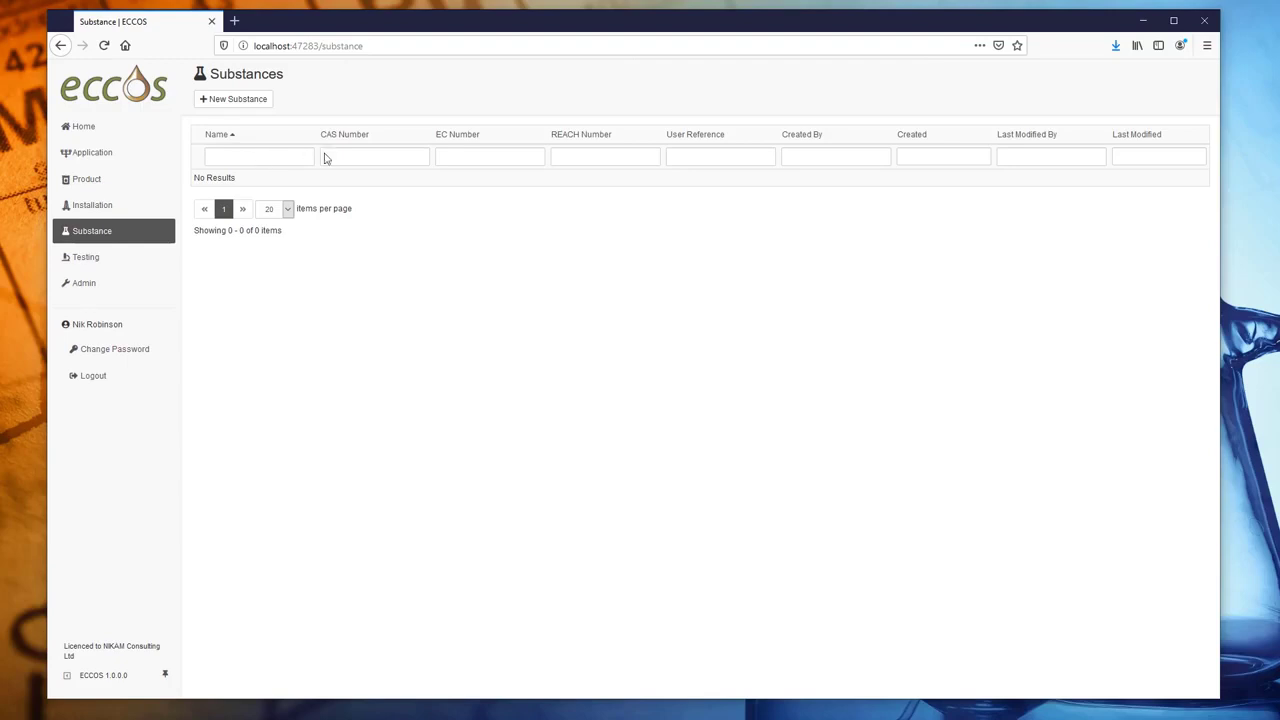
{"action": "left_click", "coordinate": [95, 261]}
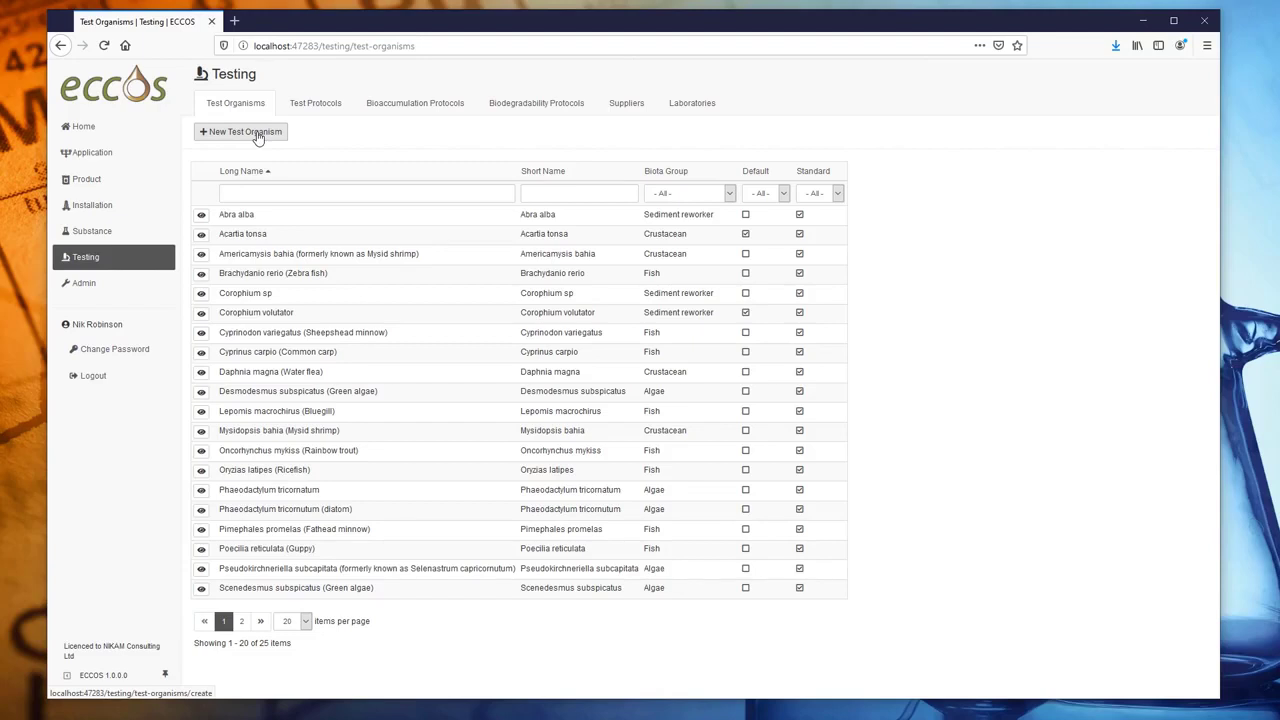
- Browse the Test, Bioaccumulation and Biodegradability Protocols, then the empty Suppliers list's name filter
{"action": "left_click", "coordinate": [313, 108]}
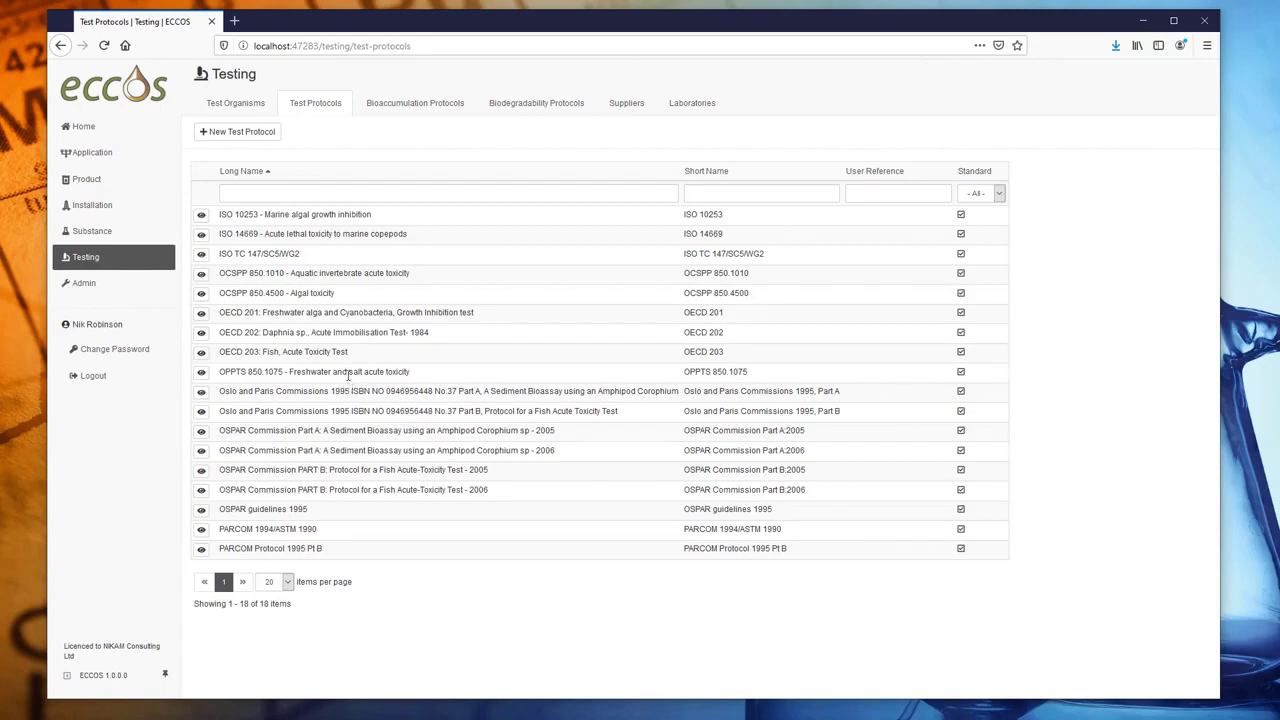
{"action": "left_click", "coordinate": [404, 115]}
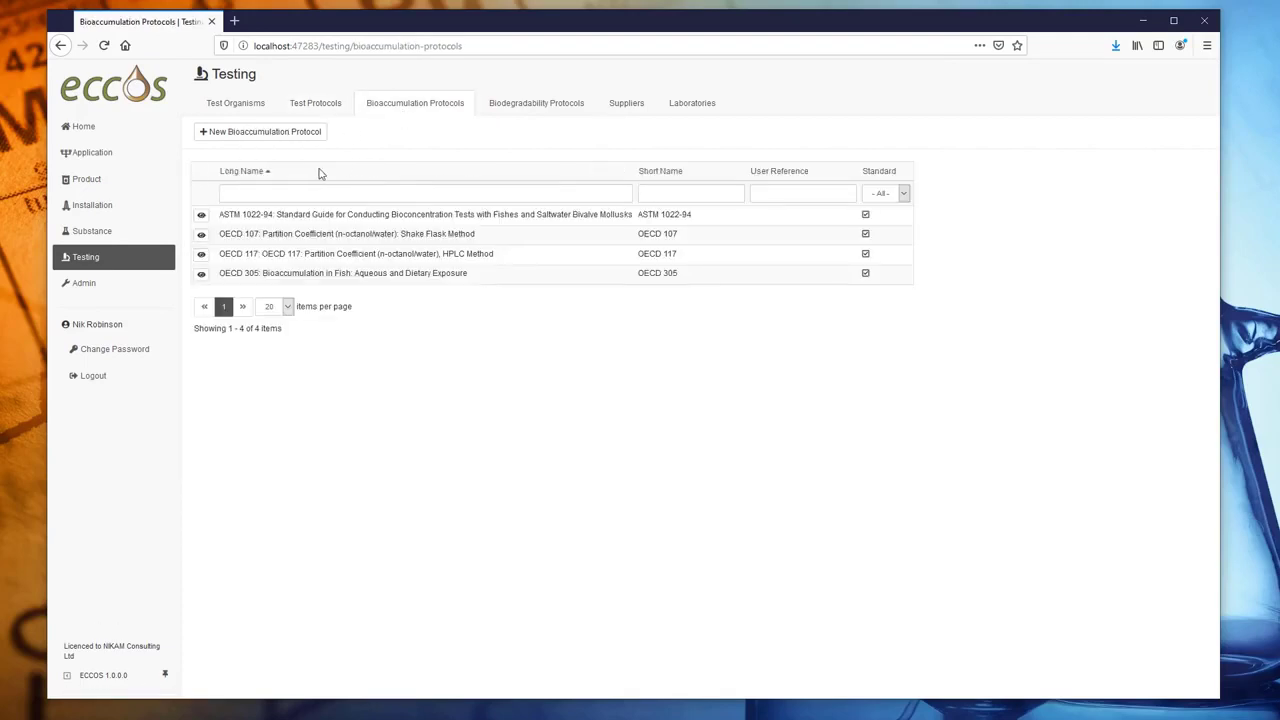
{"action": "left_click", "coordinate": [533, 111]}
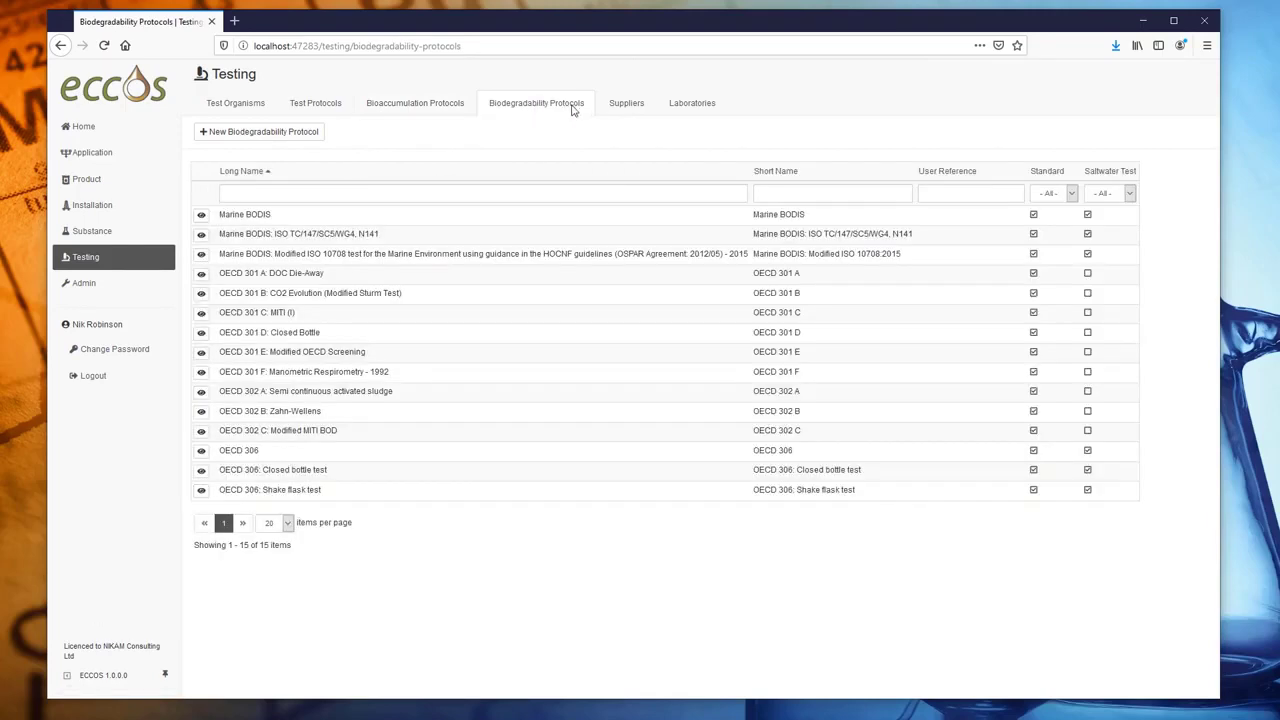
{"action": "left_click", "coordinate": [627, 106]}
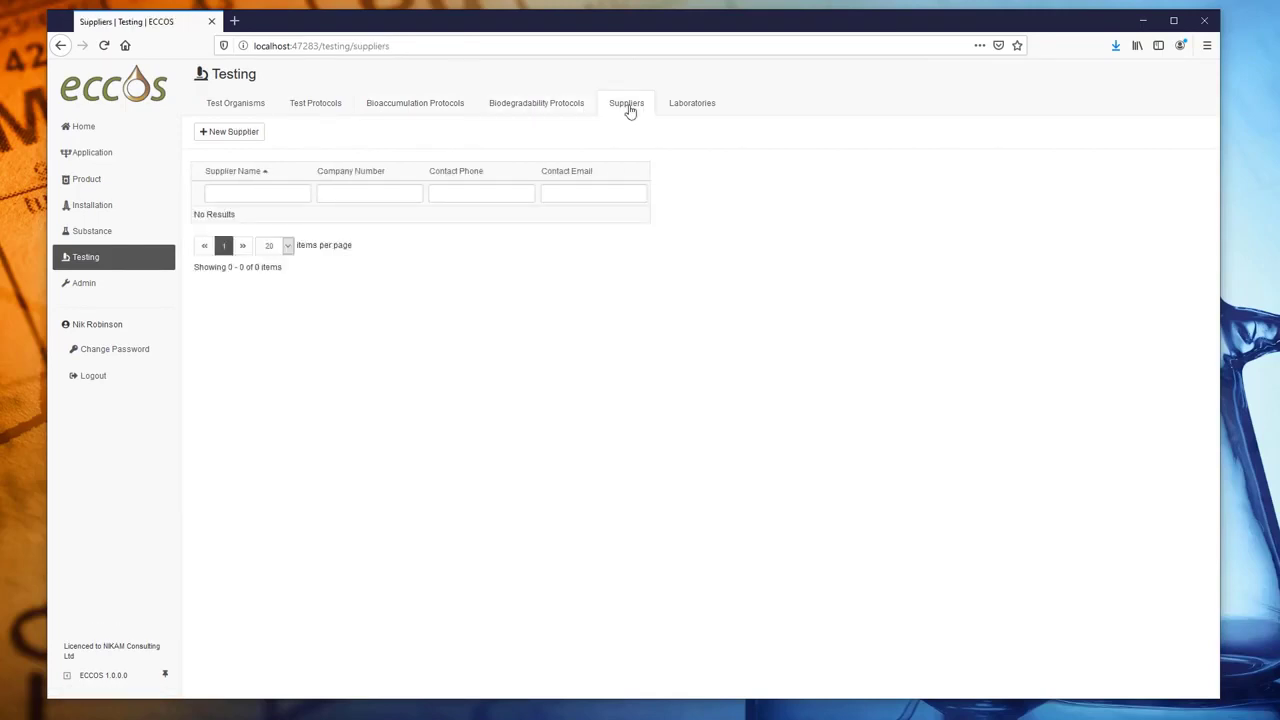
{"action": "left_click", "coordinate": [256, 195]}
- Try the supplier name filter with 'Acme Ltd', then clear it
{"action": "type", "text": "Acme Ltd"}
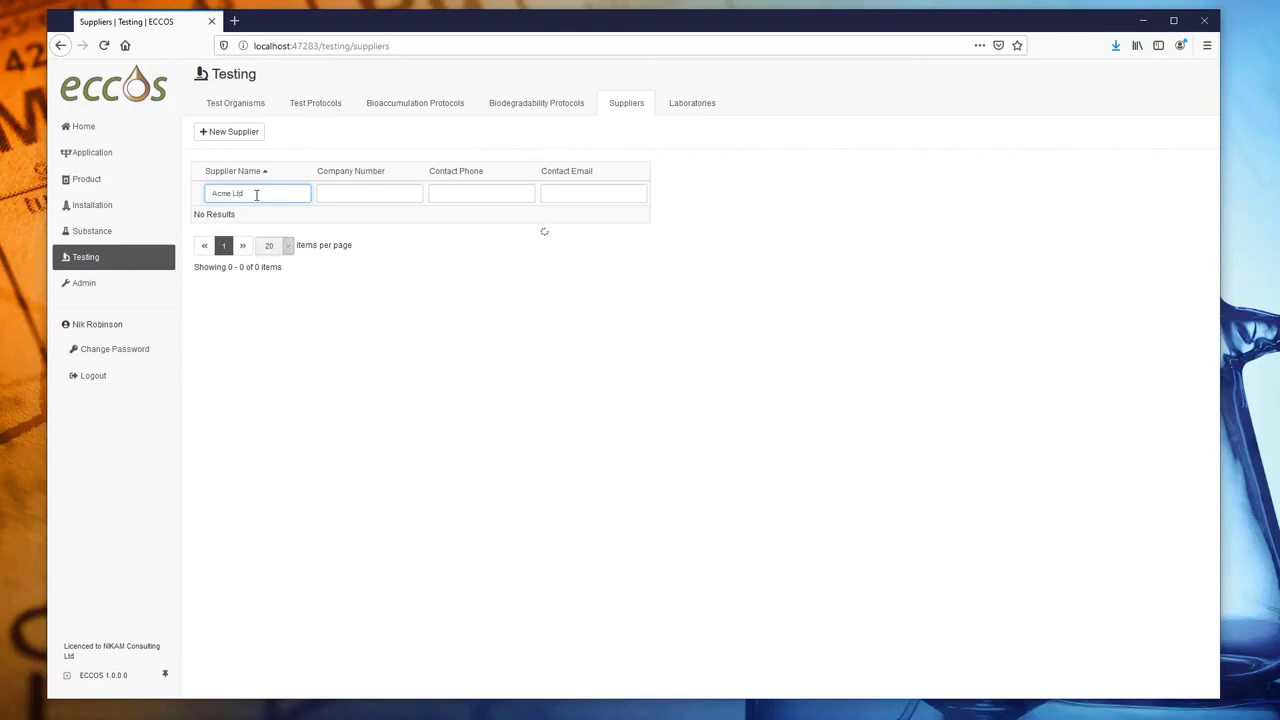
{"action": "key", "text": "ctrl+a"}
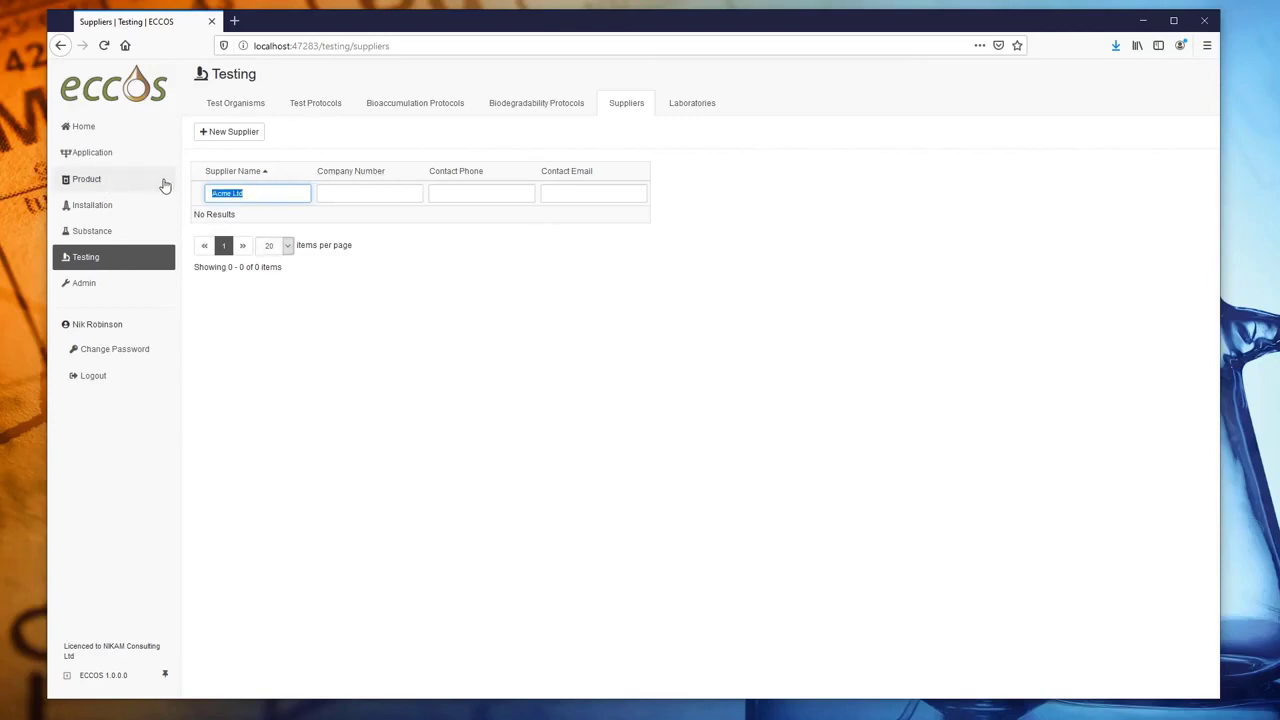
{"action": "key", "text": "BackSpace"}
- Start a new supplier named Acme Ltd with company number 12
{"action": "left_click", "coordinate": [229, 135]}
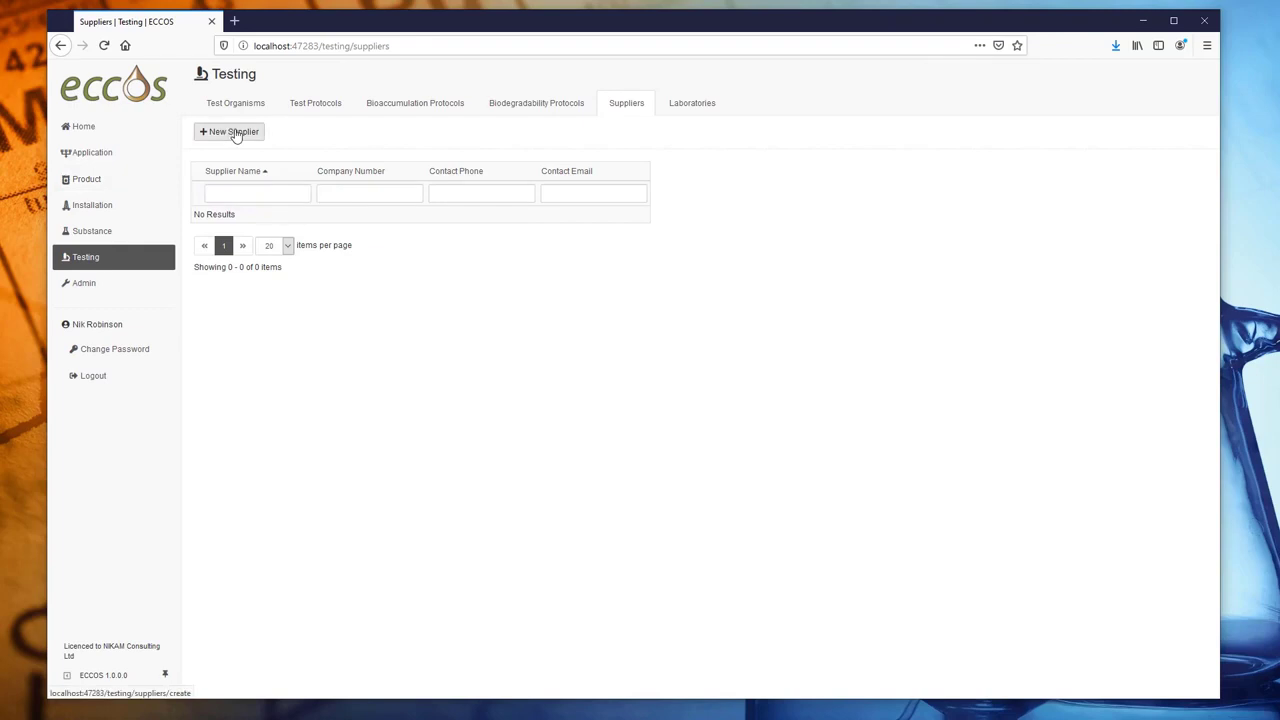
{"action": "left_click", "coordinate": [338, 170]}
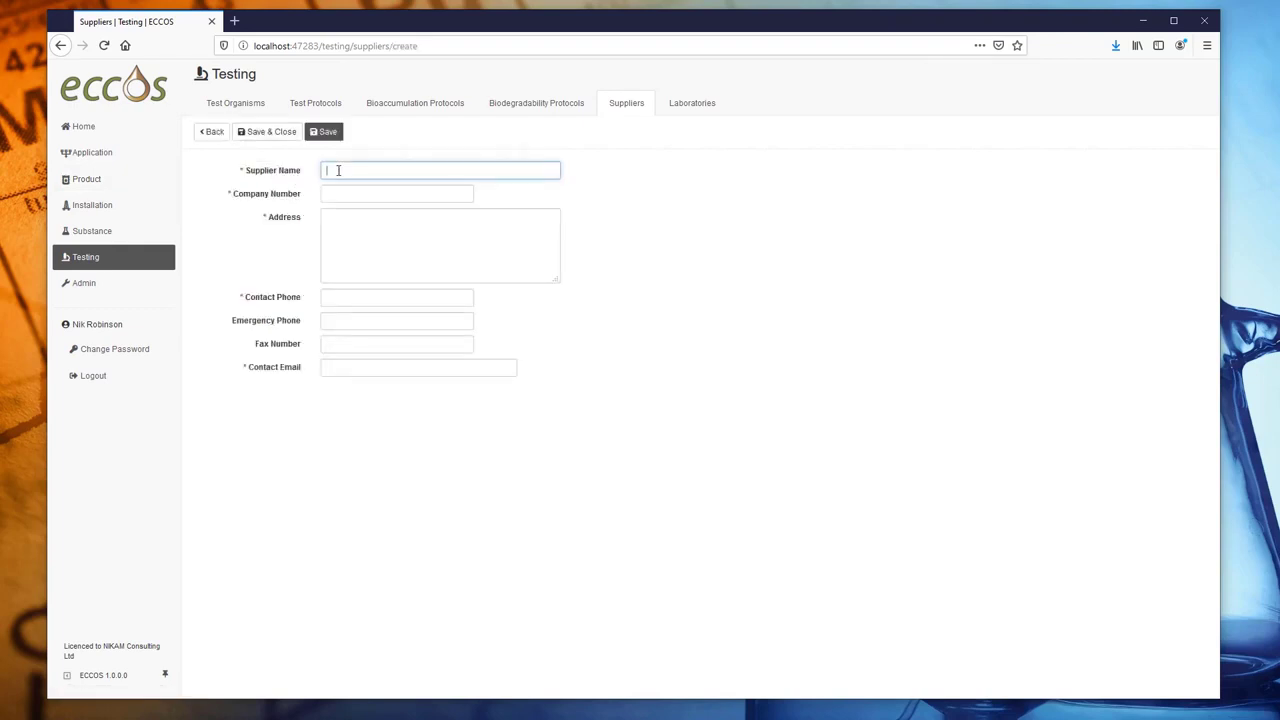
{"action": "type", "text": "Acme Ltd"}
{"action": "key", "text": "Tab"}
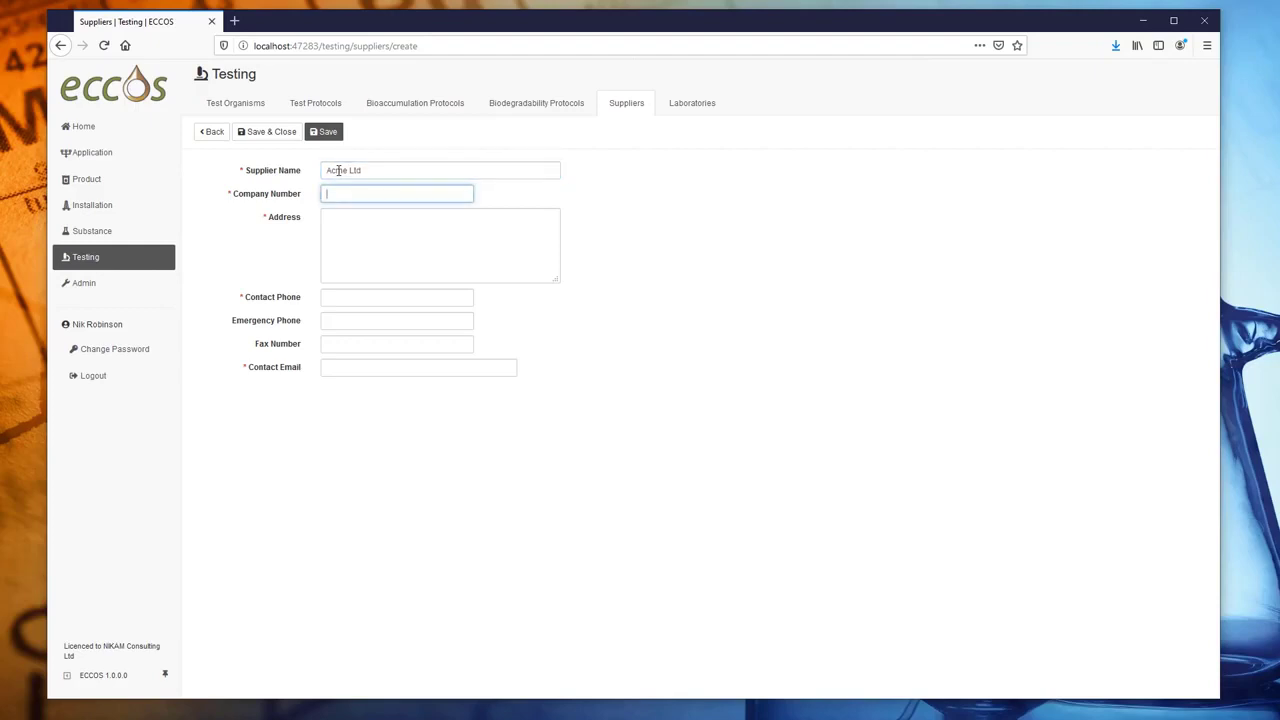
{"action": "type", "text": "12"}
{"action": "key", "text": "Tab"}
- Fill in Acme Ltd's two-line address, contact phone and contact e-mail, then save it
{"action": "type", "text": "Letsby Avenue"}
{"action": "key", "text": "Return"}
{"action": "key", "text": "Return"}
{"action": "type", "text": "London"}
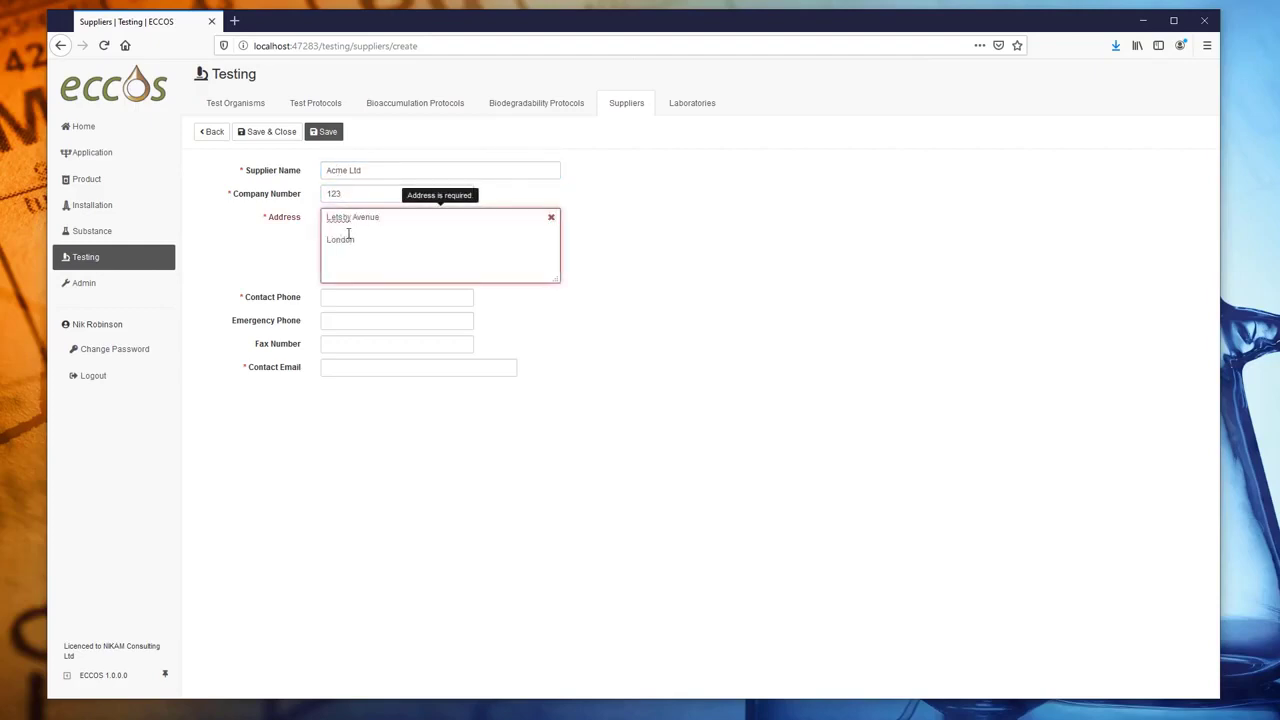
{"action": "key", "text": "Tab"}
{"action": "type", "text": "01234 56789"}
{"action": "left_click", "coordinate": [358, 343]}
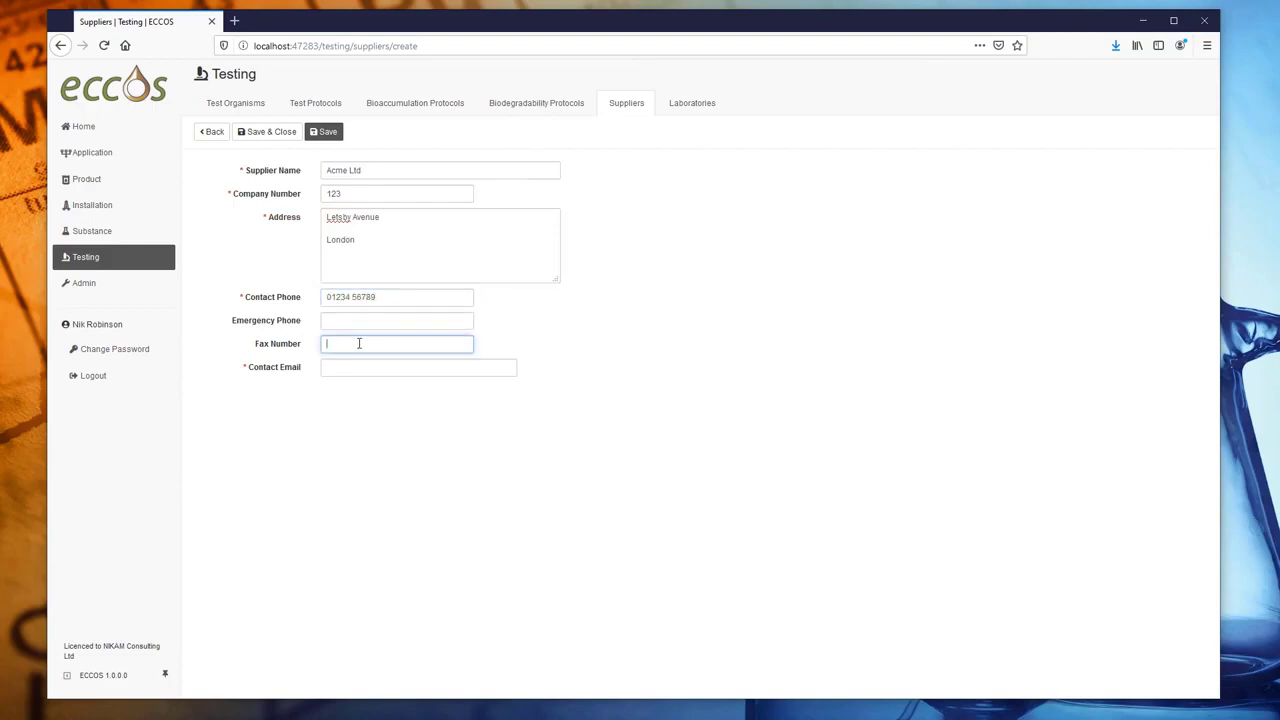
{"action": "left_click", "coordinate": [360, 367]}
{"action": "type", "text": "A.n."}
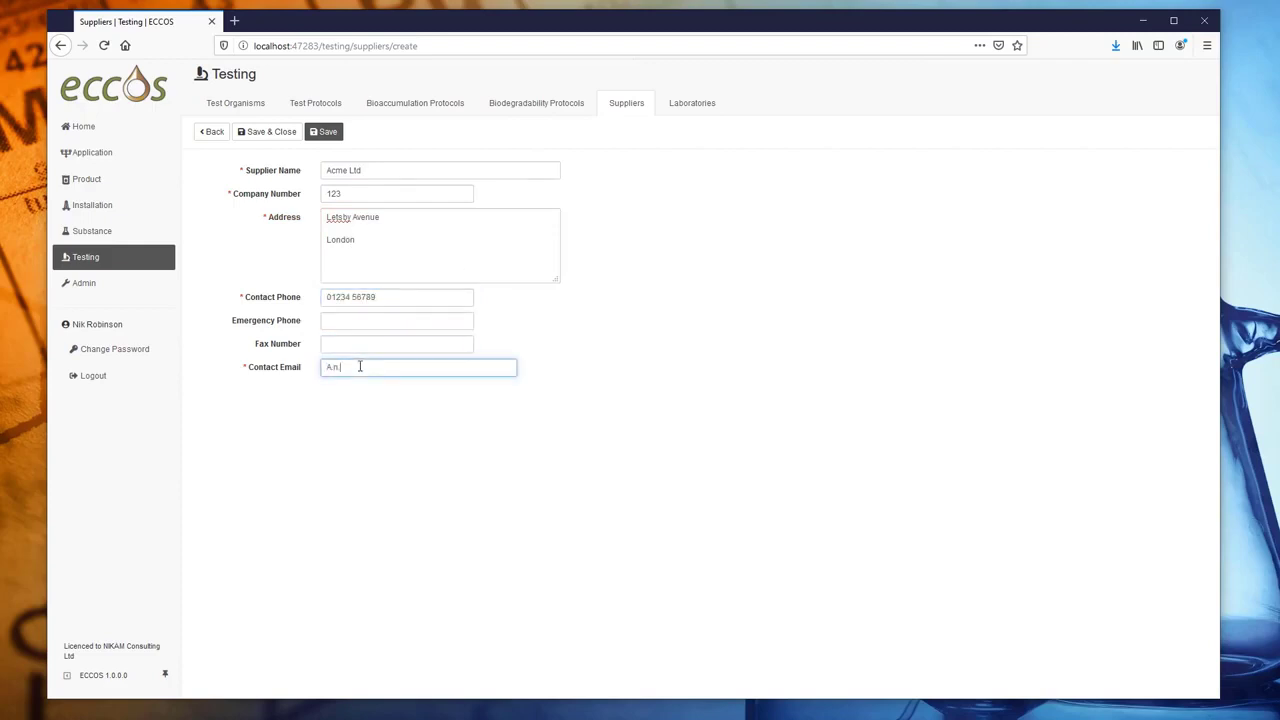
{"action": "left_click", "coordinate": [288, 140]}
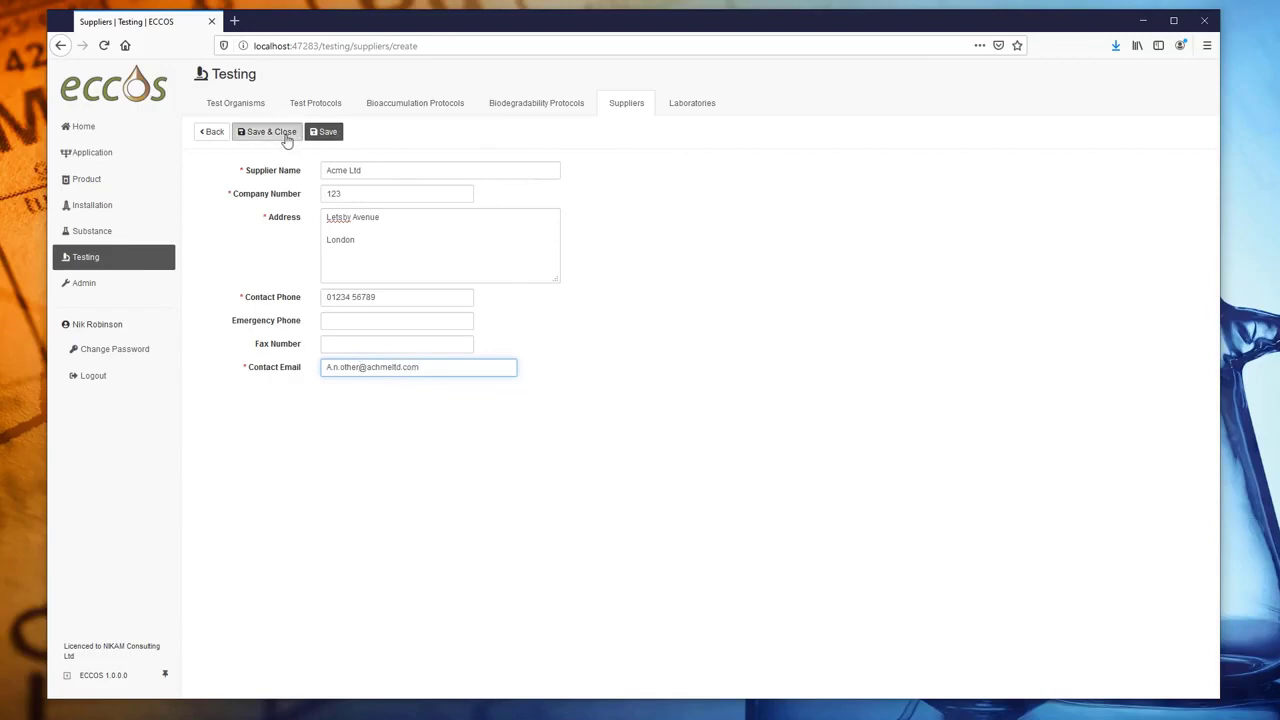
- Add supplier WonderChem Ltd, company number 234, with address, phone and contact e-mail, and save it
{"action": "left_click", "coordinate": [230, 132]}
{"action": "left_click", "coordinate": [371, 171]}
{"action": "type", "text": "WonderChem Ltd"}
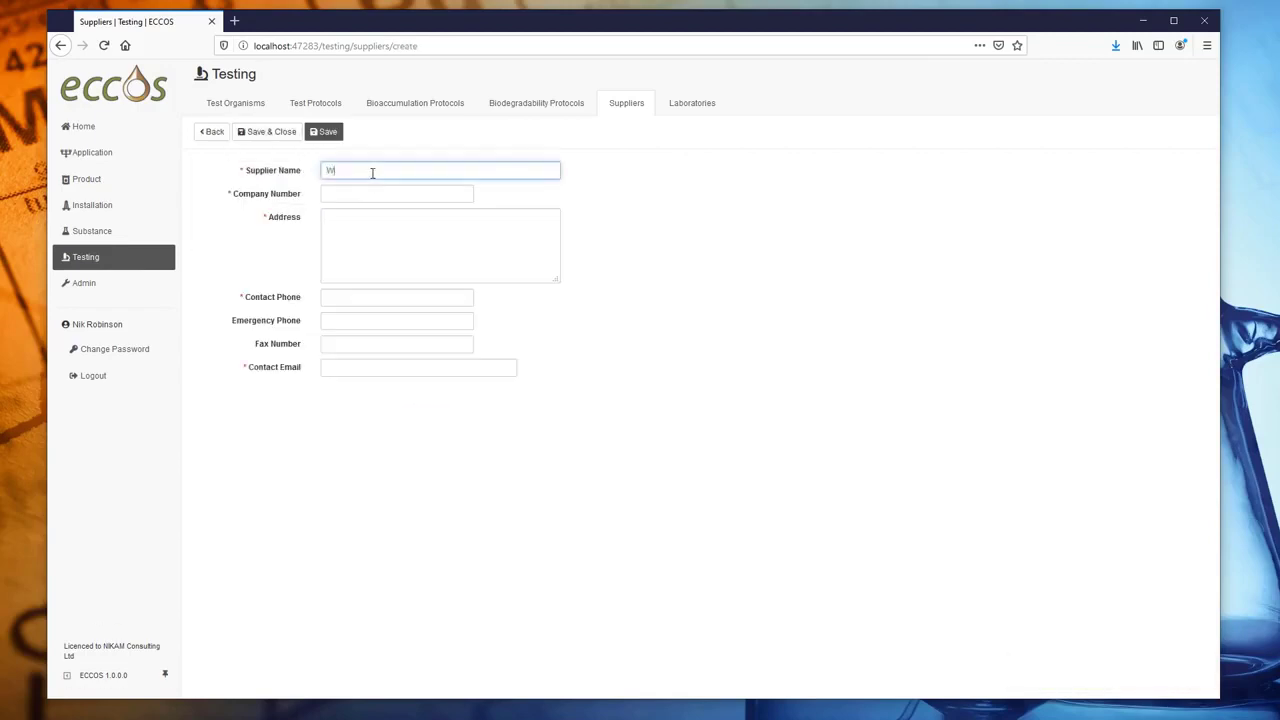
{"action": "key", "text": "Tab"}
{"action": "type", "text": "234"}
{"action": "left_click", "coordinate": [401, 227]}
{"action": "type", "text": "Wonder Drive  Glasgow"}
{"action": "left_click", "coordinate": [377, 298]}
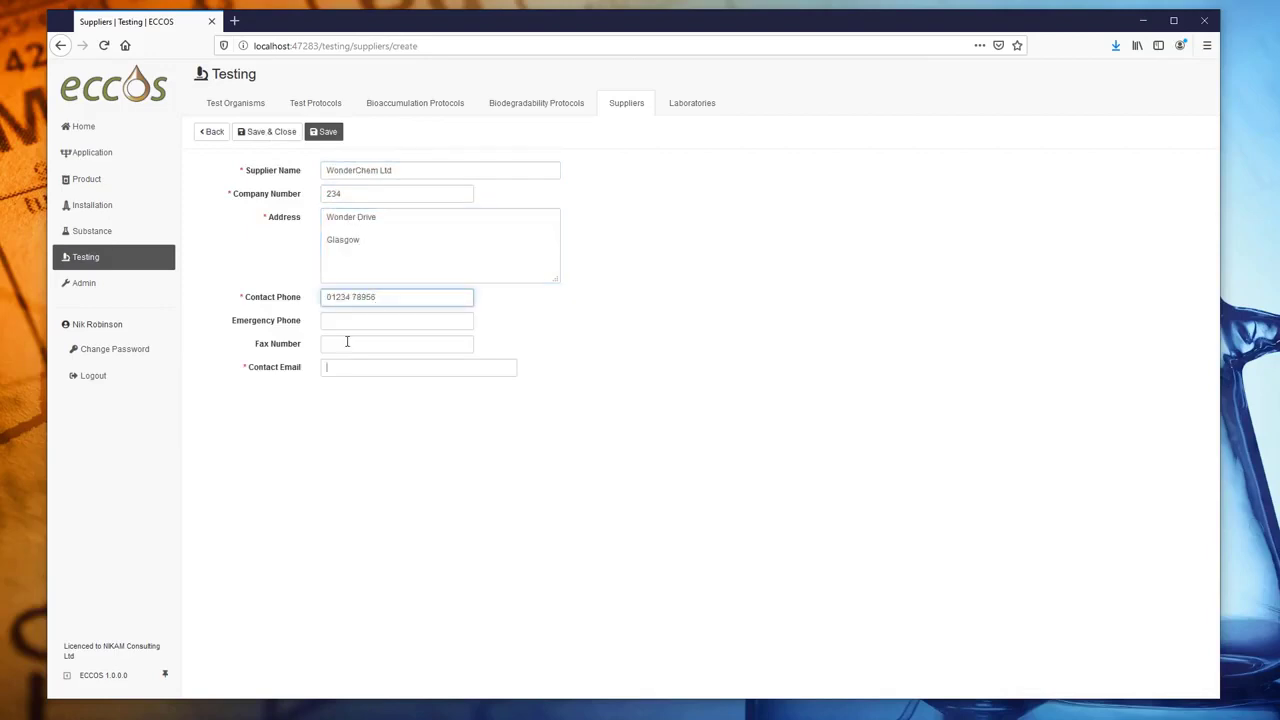
{"action": "left_click", "coordinate": [337, 366]}
{"action": "left_click", "coordinate": [323, 131]}
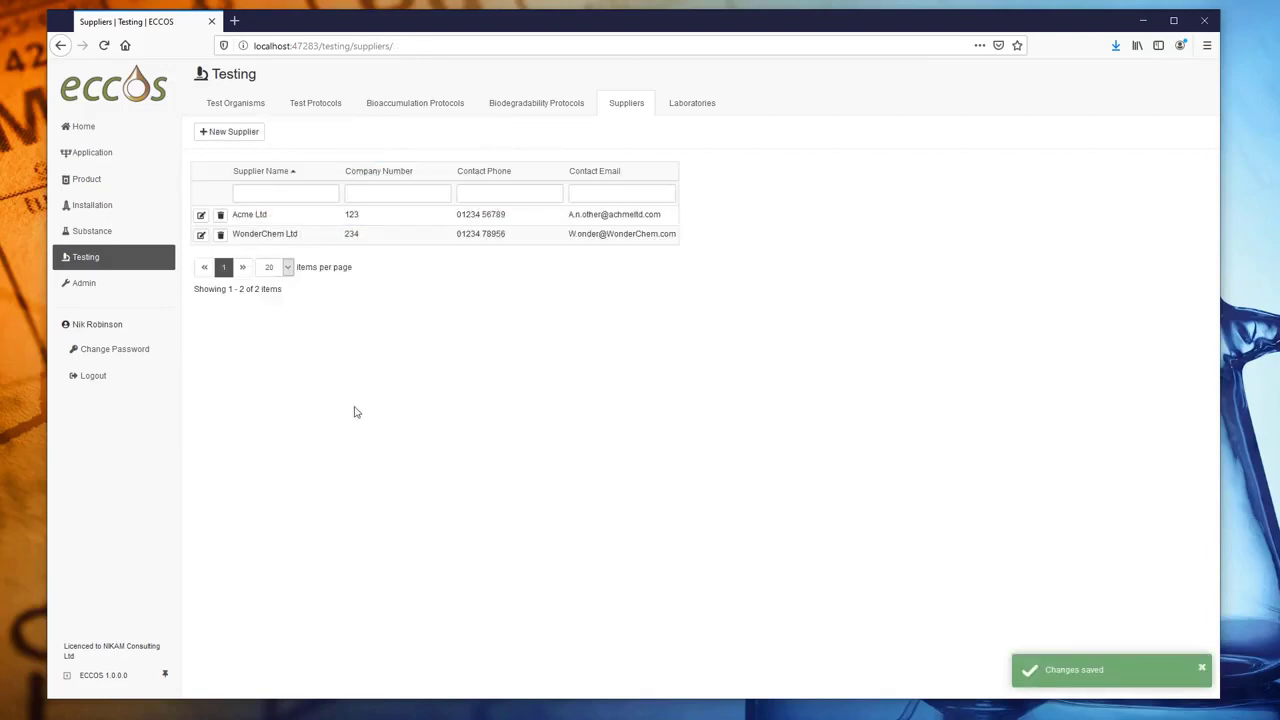
- Test the supplier filters with name 'a' and company number '1', then open Laboratories
{"action": "left_click", "coordinate": [300, 193]}
{"action": "type", "text": "a"}
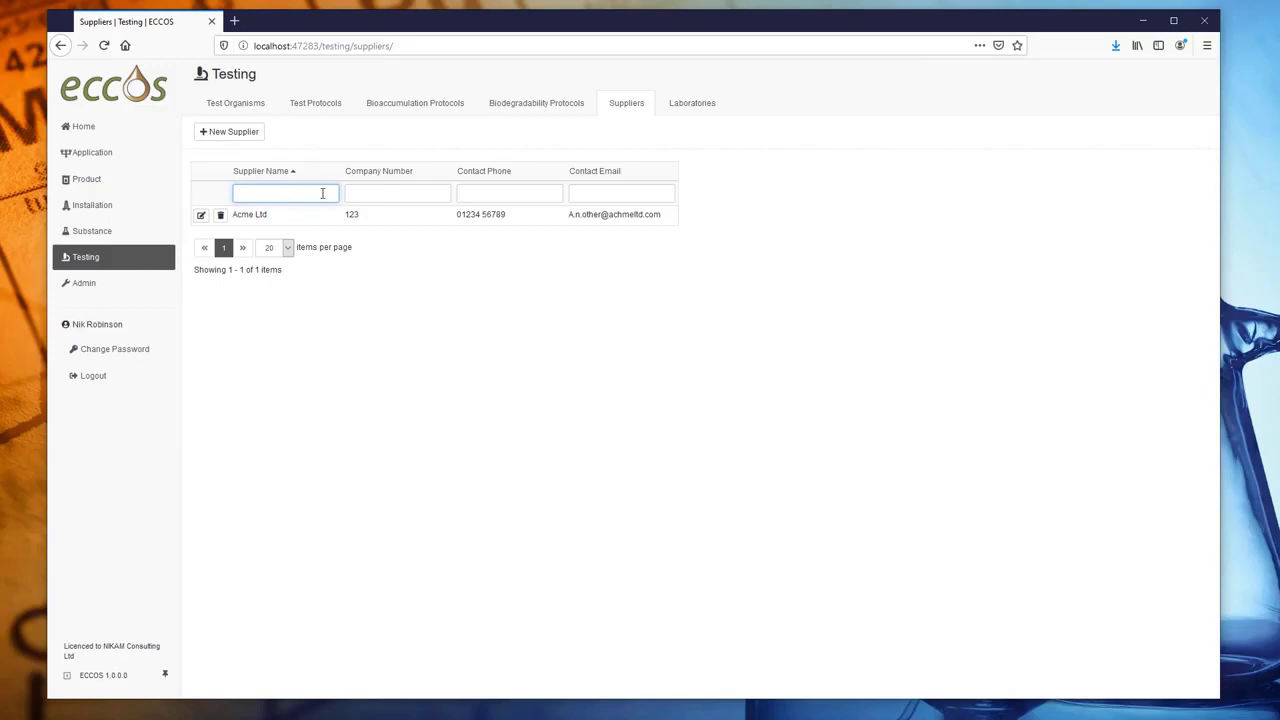
{"action": "left_click", "coordinate": [373, 194]}
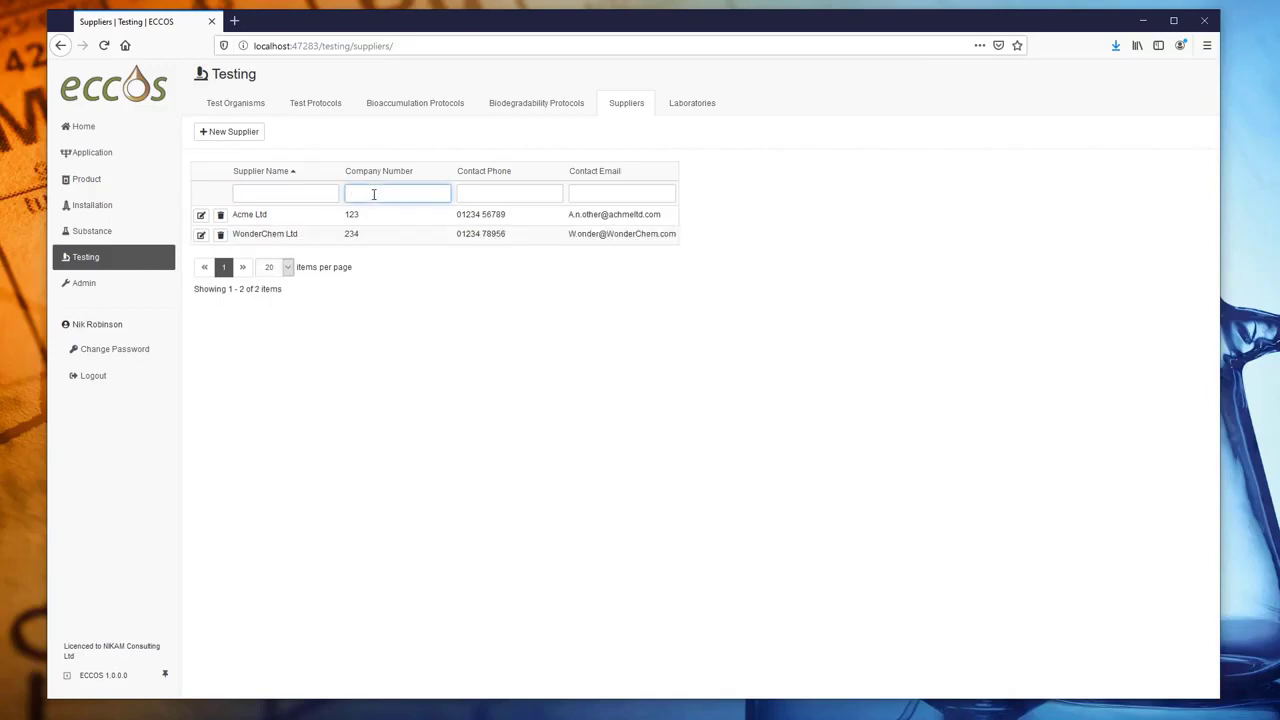
{"action": "type", "text": "1"}
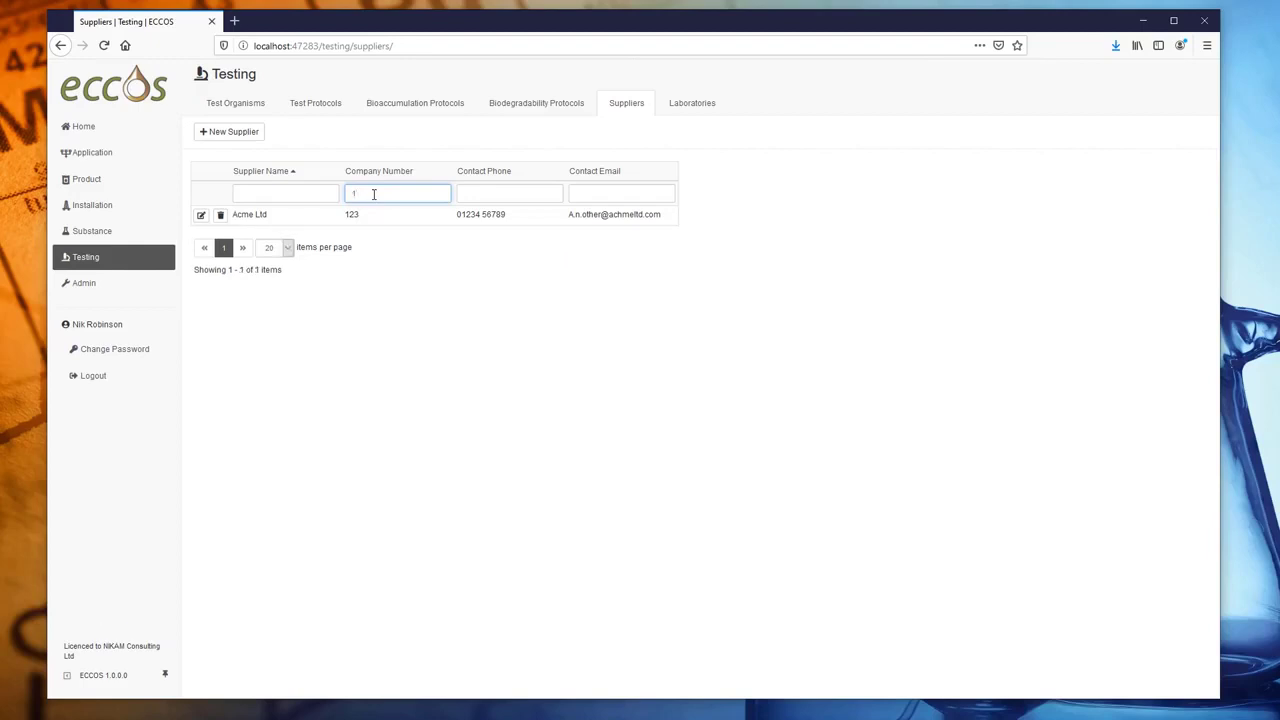
{"action": "key", "text": "BackSpace"}
{"action": "left_click", "coordinate": [686, 100]}
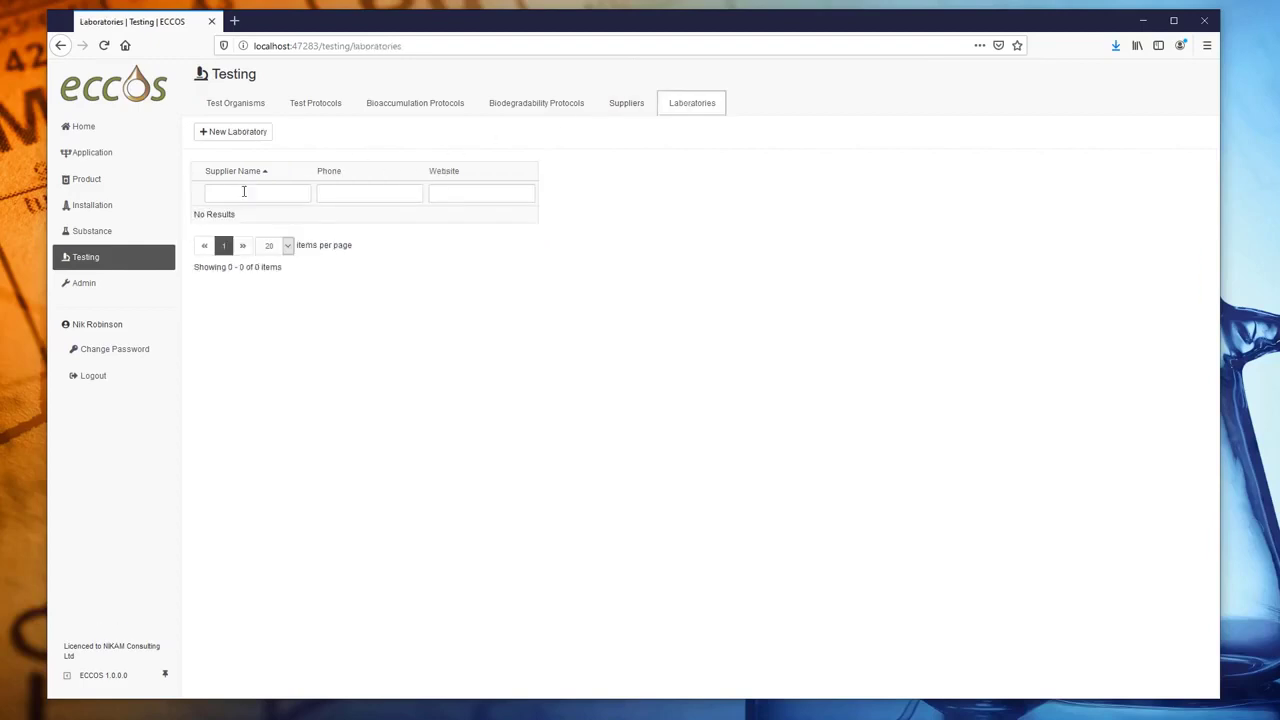
- Add laboratory Opus with address Flotta, Orkney, and save it
{"action": "left_click", "coordinate": [238, 134]}
{"action": "left_click", "coordinate": [366, 170]}
{"action": "type", "text": "Opus"}
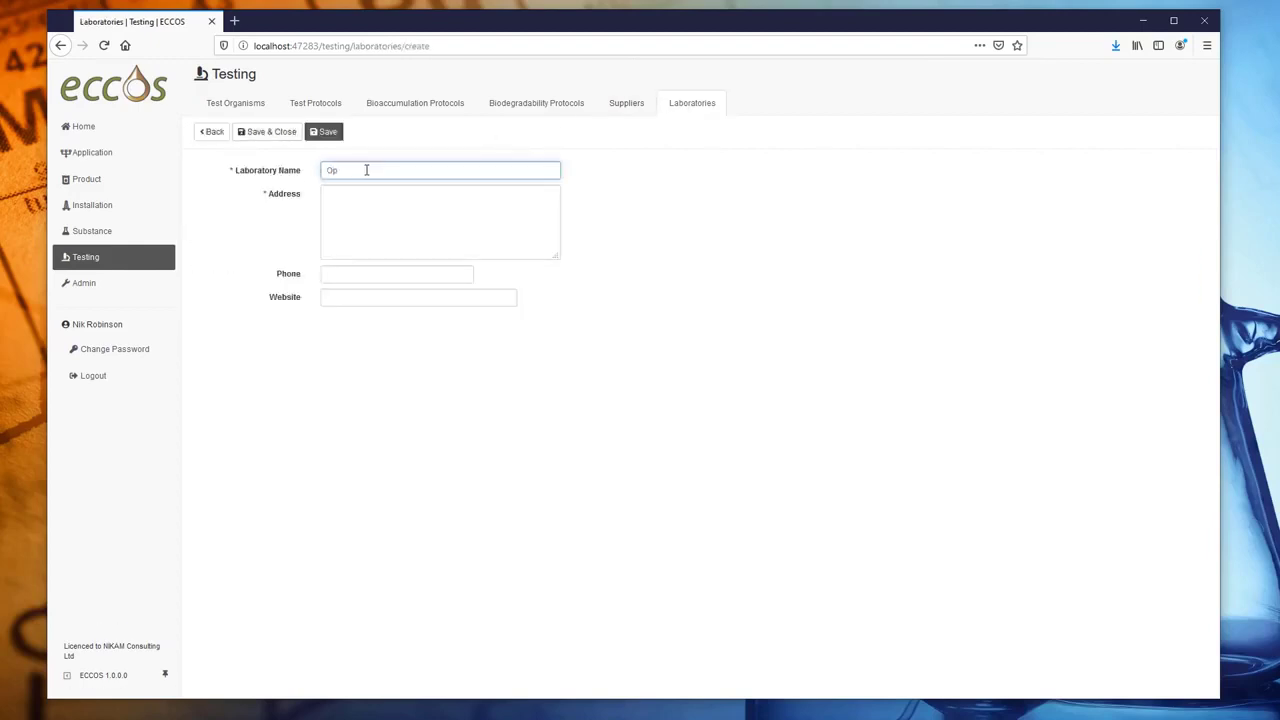
{"action": "key", "text": "Tab"}
{"action": "type", "text": "Flotta"}
{"action": "key", "text": "Return"}
{"action": "key", "text": "Return"}
{"action": "type", "text": "Orkney"}
{"action": "left_click", "coordinate": [290, 134]}
- Add laboratory Chemex International with an Oldbury address, save it, and go to Admin
{"action": "left_click", "coordinate": [403, 171]}
{"action": "type", "text": "Chemex International"}
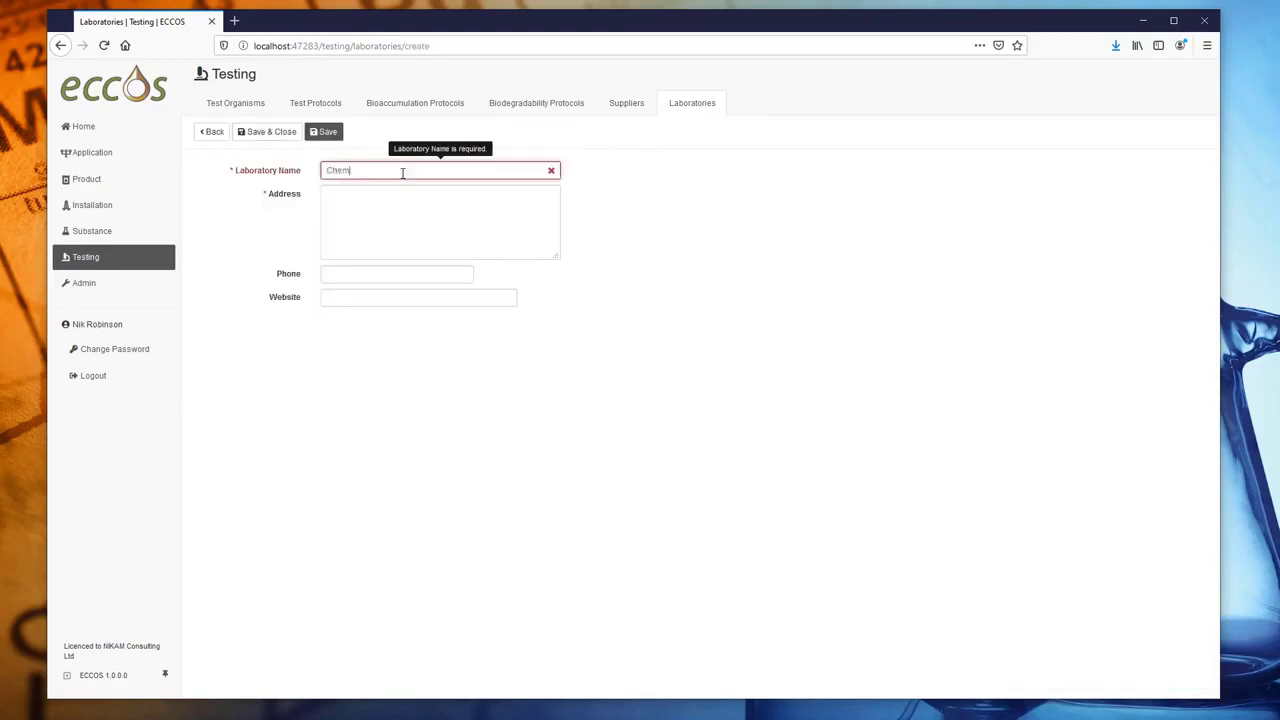
{"action": "key", "text": "Tab"}
{"action": "type", "text": "Oldbury"}
{"action": "key", "text": "Return"}
{"action": "type", "text": "W"}
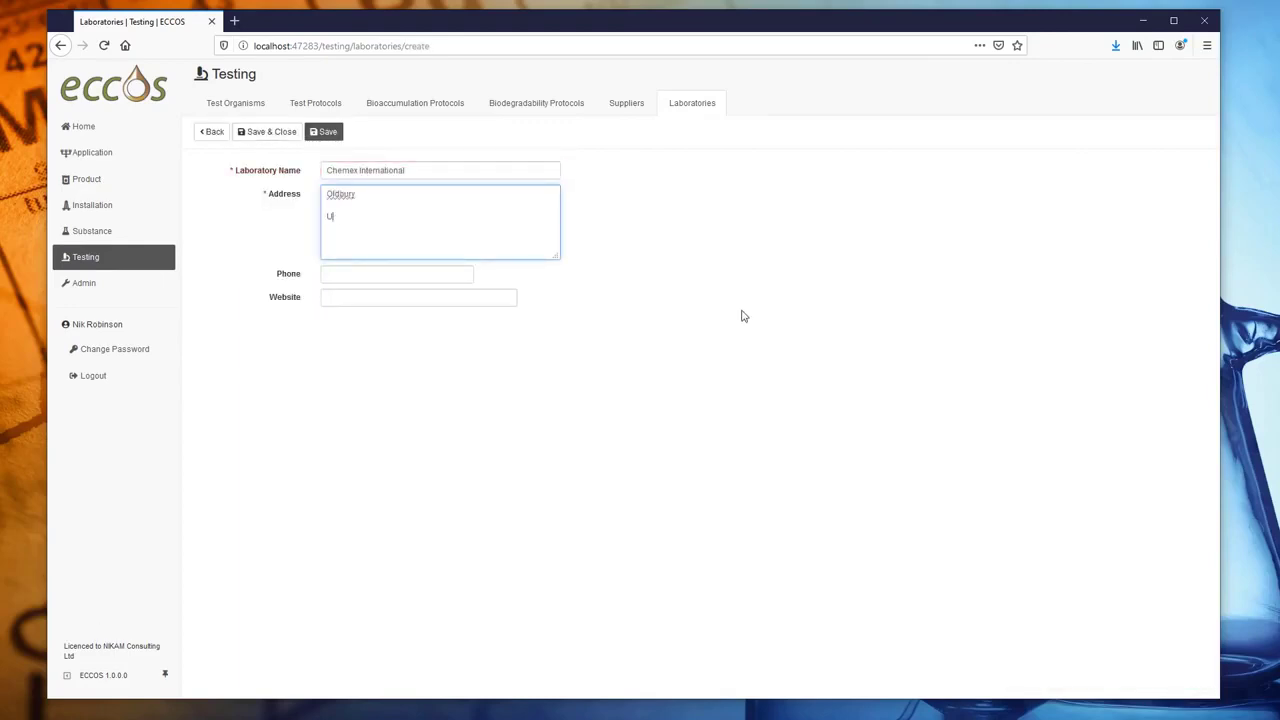
{"action": "left_click", "coordinate": [272, 131]}
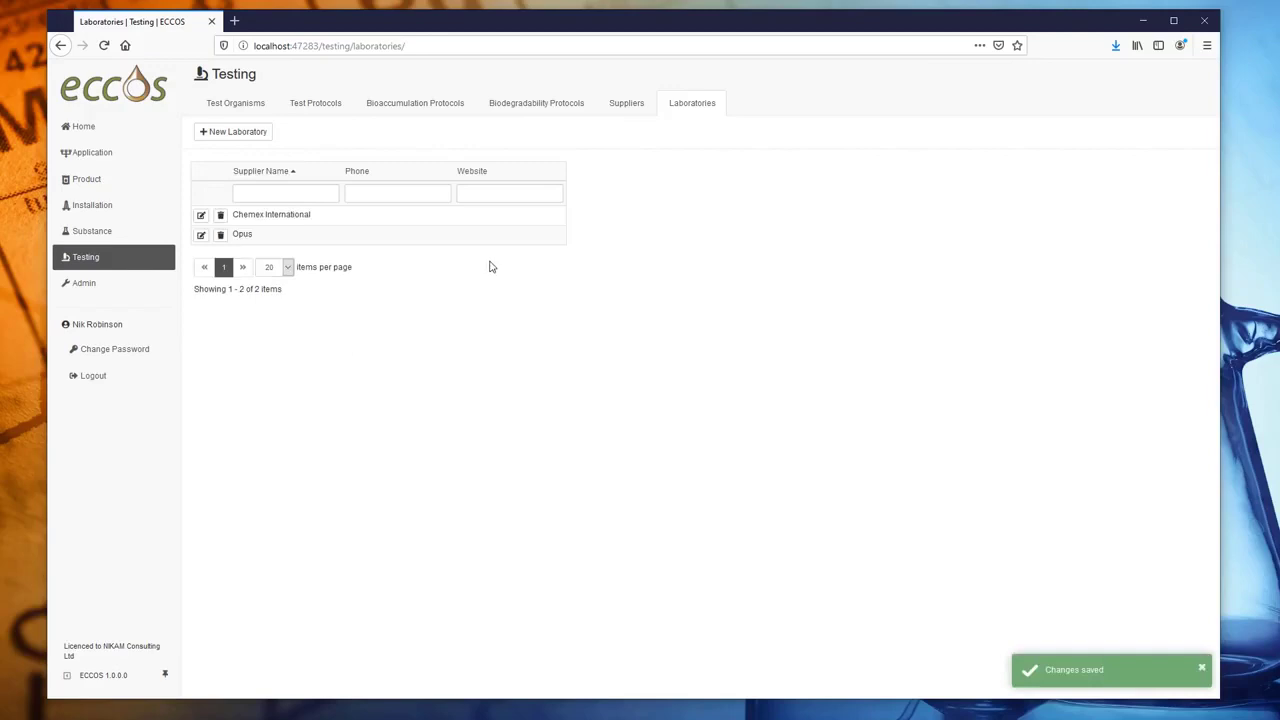
{"action": "left_click", "coordinate": [85, 287]}
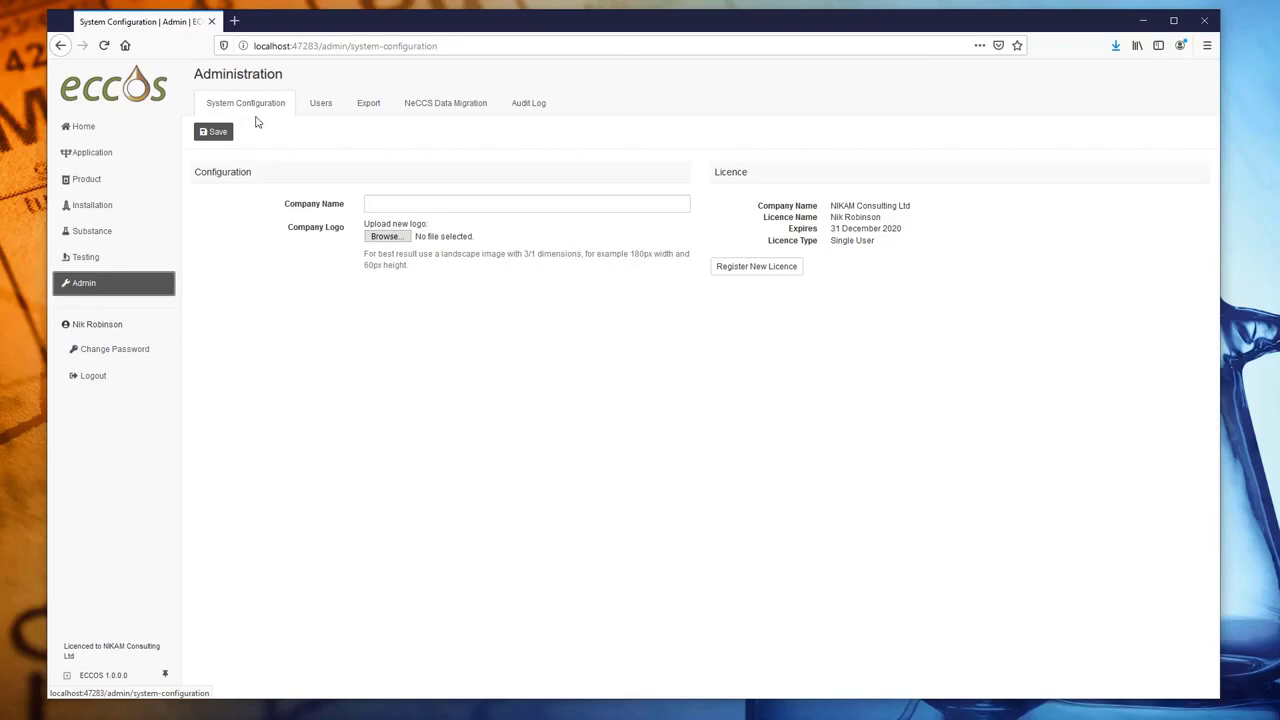
- Enter Nikam Consulting Limited as the company name in System Configuration and save
{"action": "left_click", "coordinate": [384, 202]}
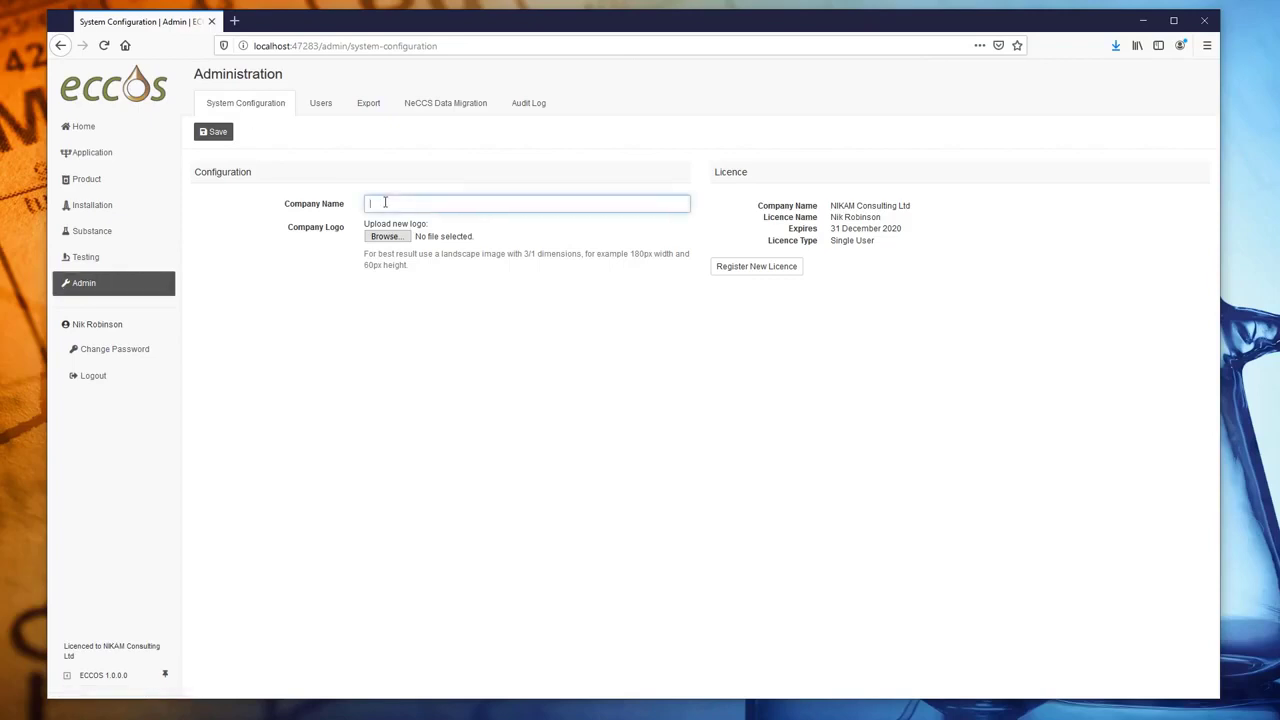
{"action": "type", "text": "Nikam Consulting Limited"}
{"action": "left_click", "coordinate": [214, 131]}
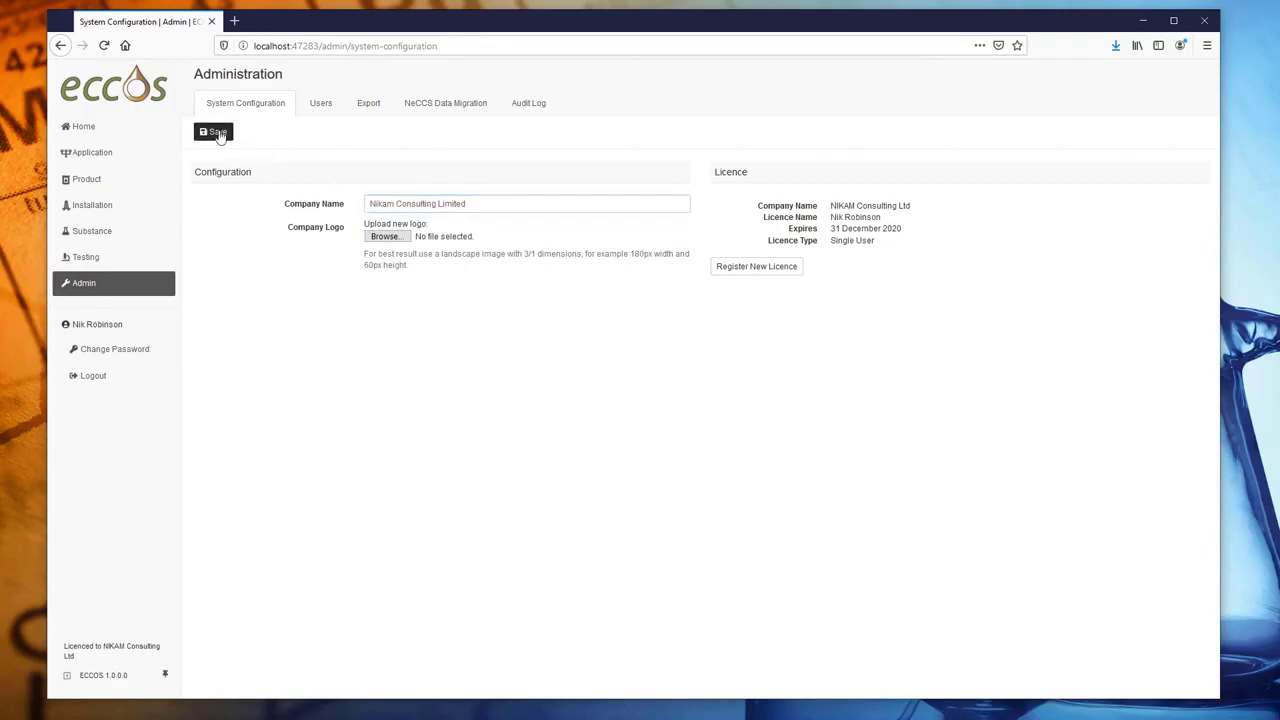
- Look through the Users, Export, NeCCS Data Migration and Audit Log pages
{"action": "left_click", "coordinate": [319, 112]}
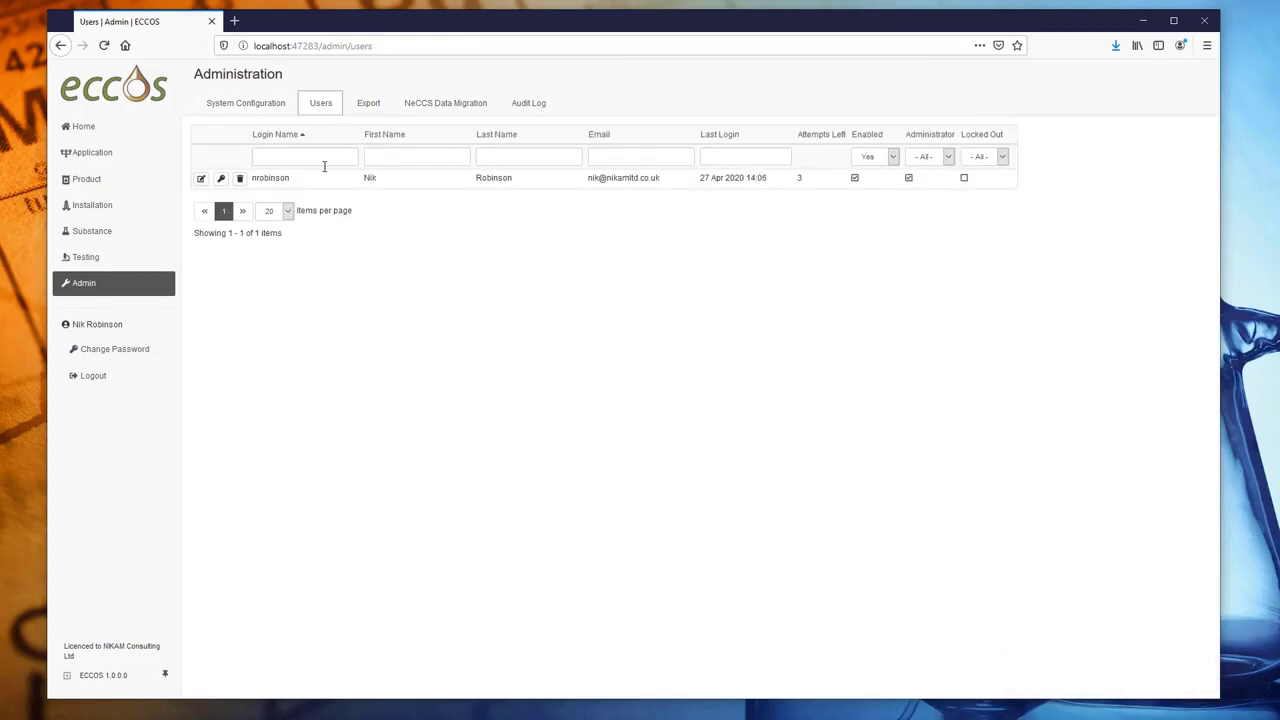
{"action": "left_click", "coordinate": [370, 112]}
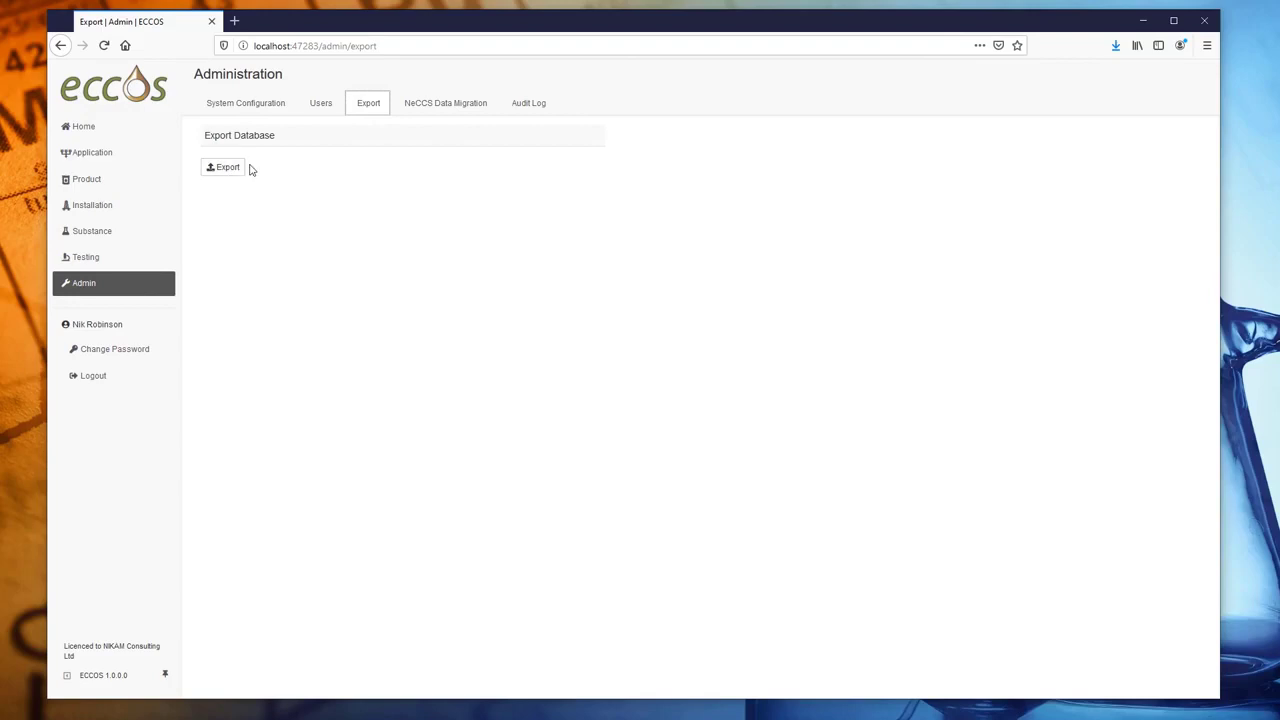
{"action": "left_click", "coordinate": [426, 110]}
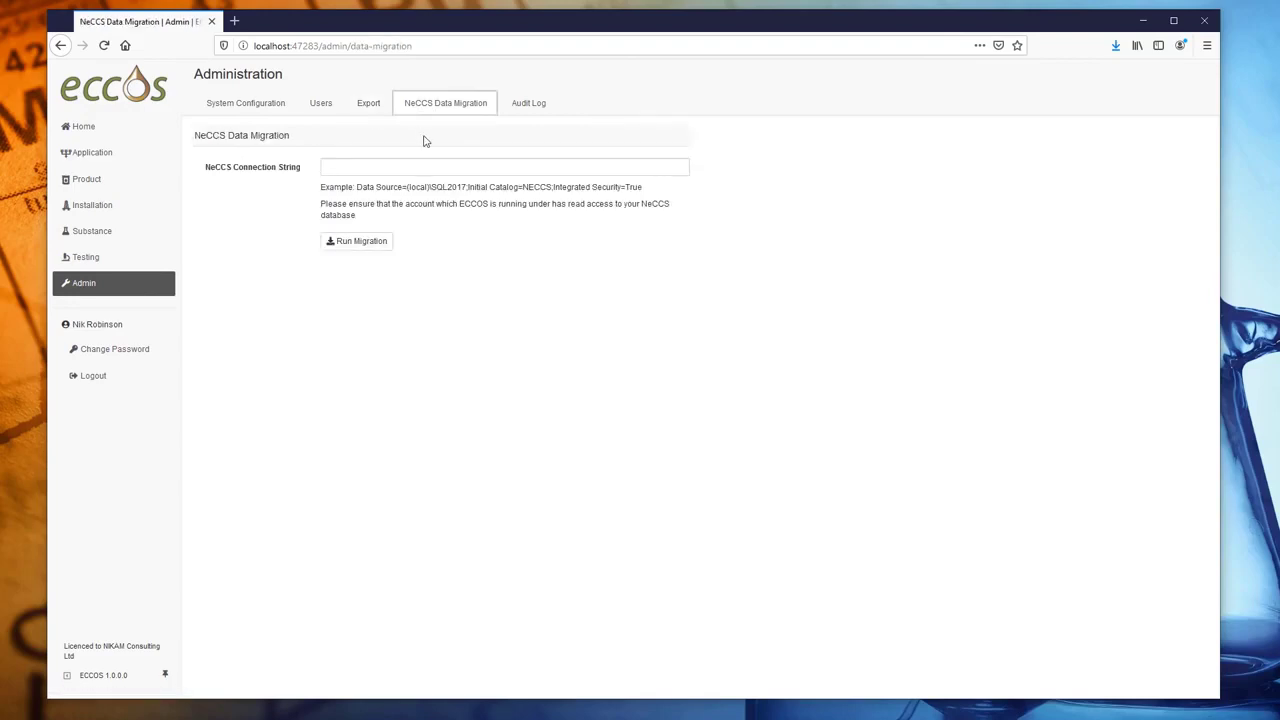
{"action": "left_click", "coordinate": [533, 110]}
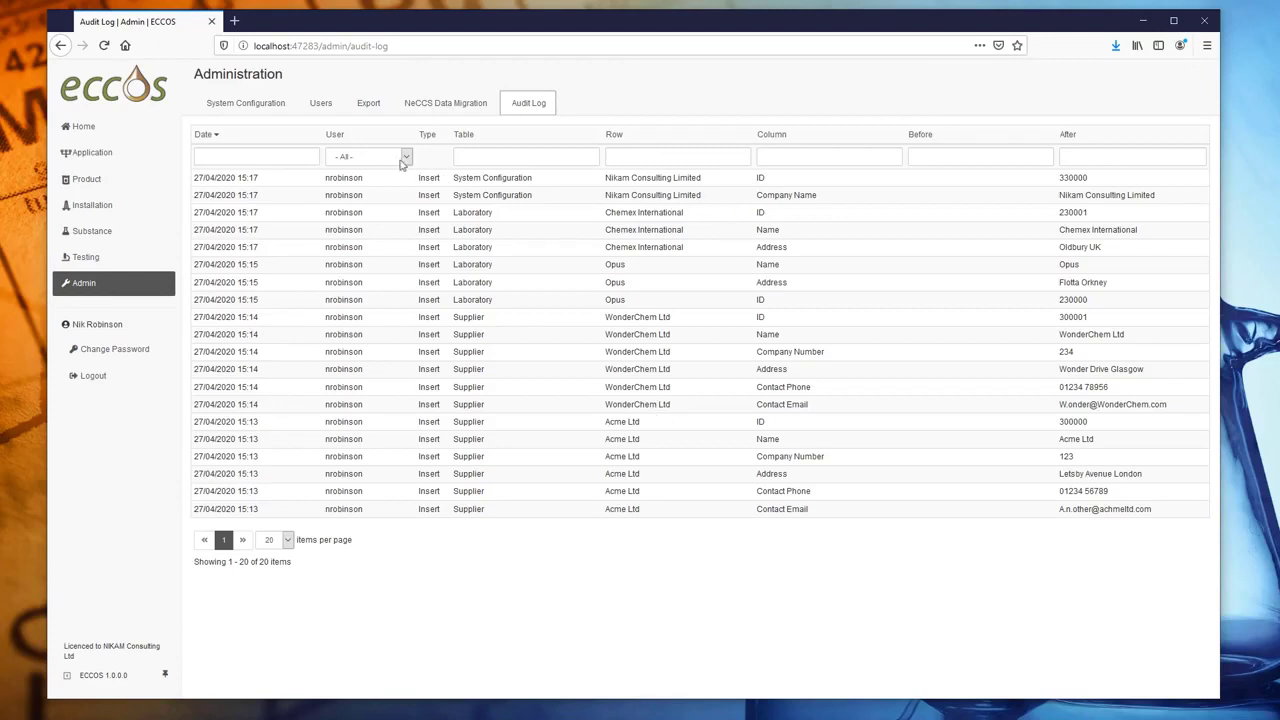
- Filter the audit log rows by 'op' for Opus, then go back to the Home dashboard
{"action": "left_click", "coordinate": [649, 155]}
{"action": "type", "text": "opus"}
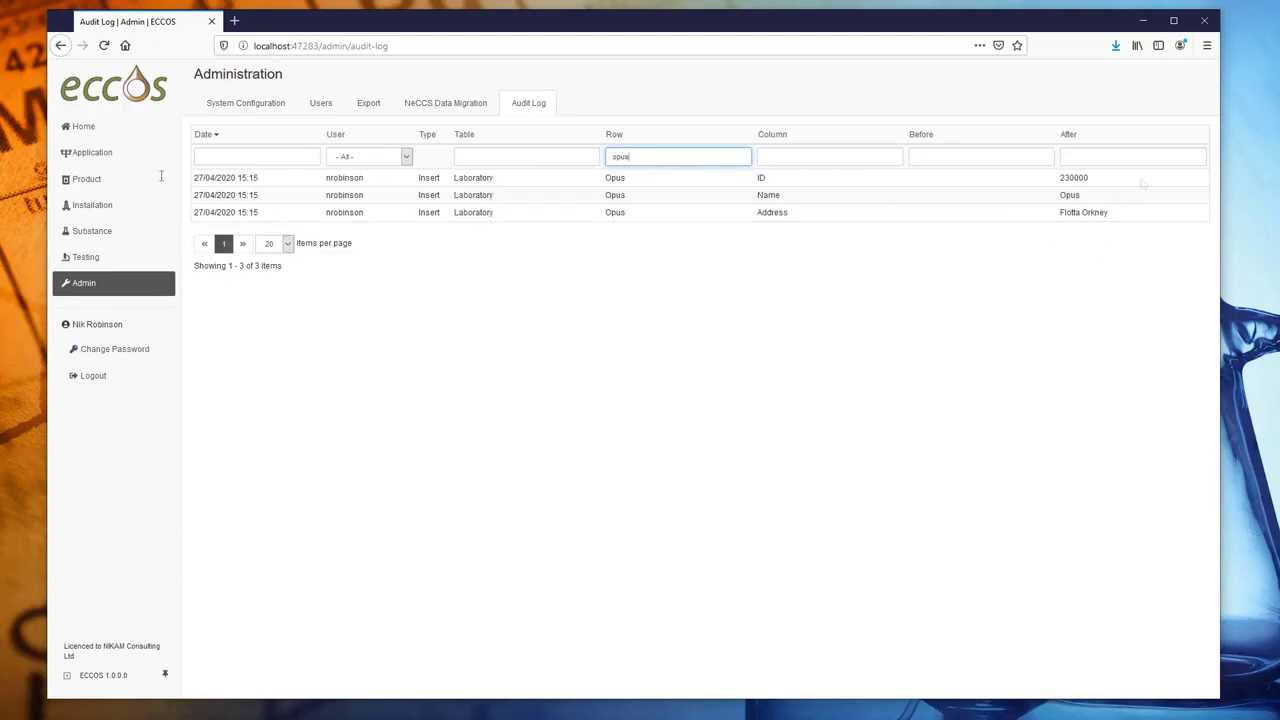
{"action": "left_click", "coordinate": [81, 127]}
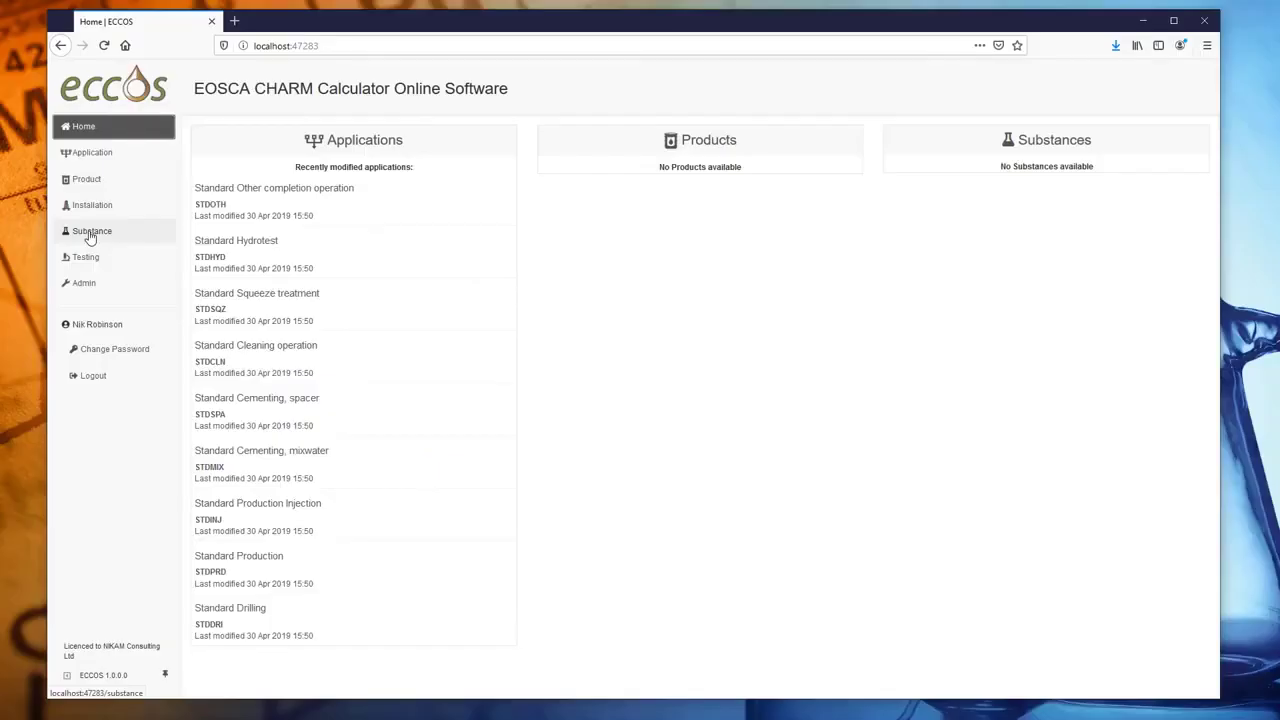
- Start a new substance named Water with CAS number 7732-18-5 and REACH Annex IV Yes
{"action": "left_click", "coordinate": [90, 234]}
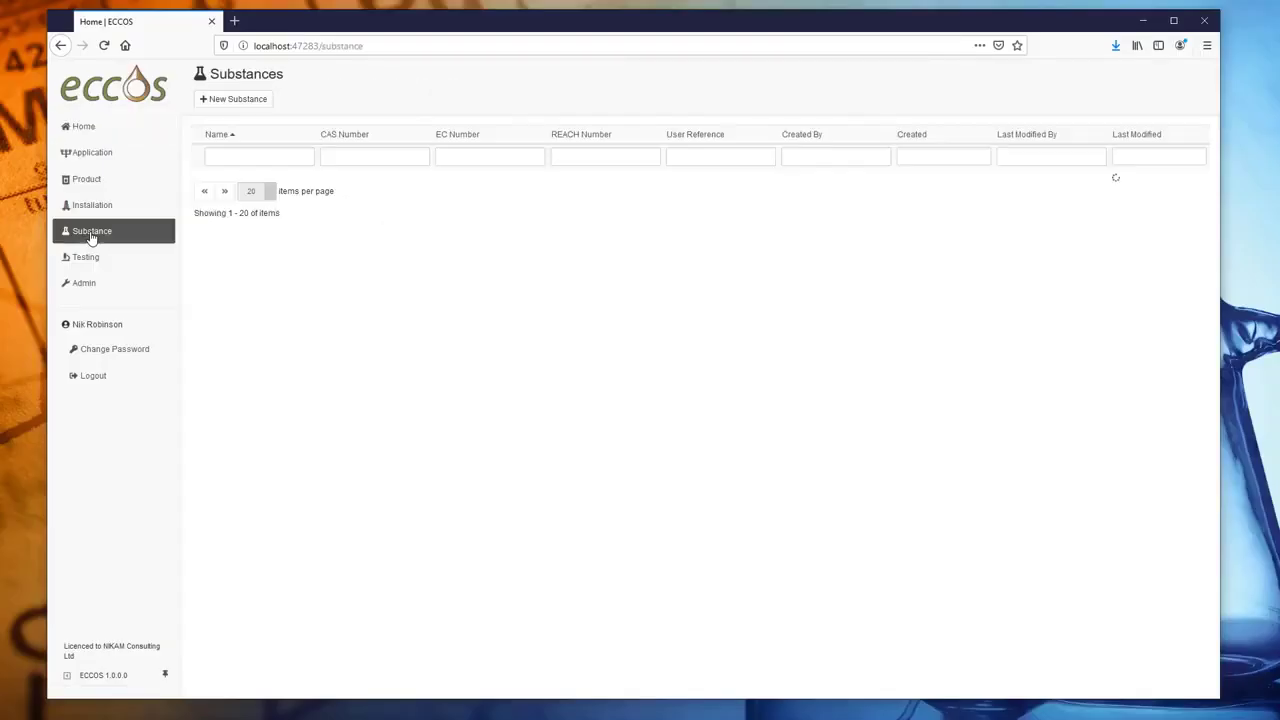
{"action": "left_click", "coordinate": [223, 102]}
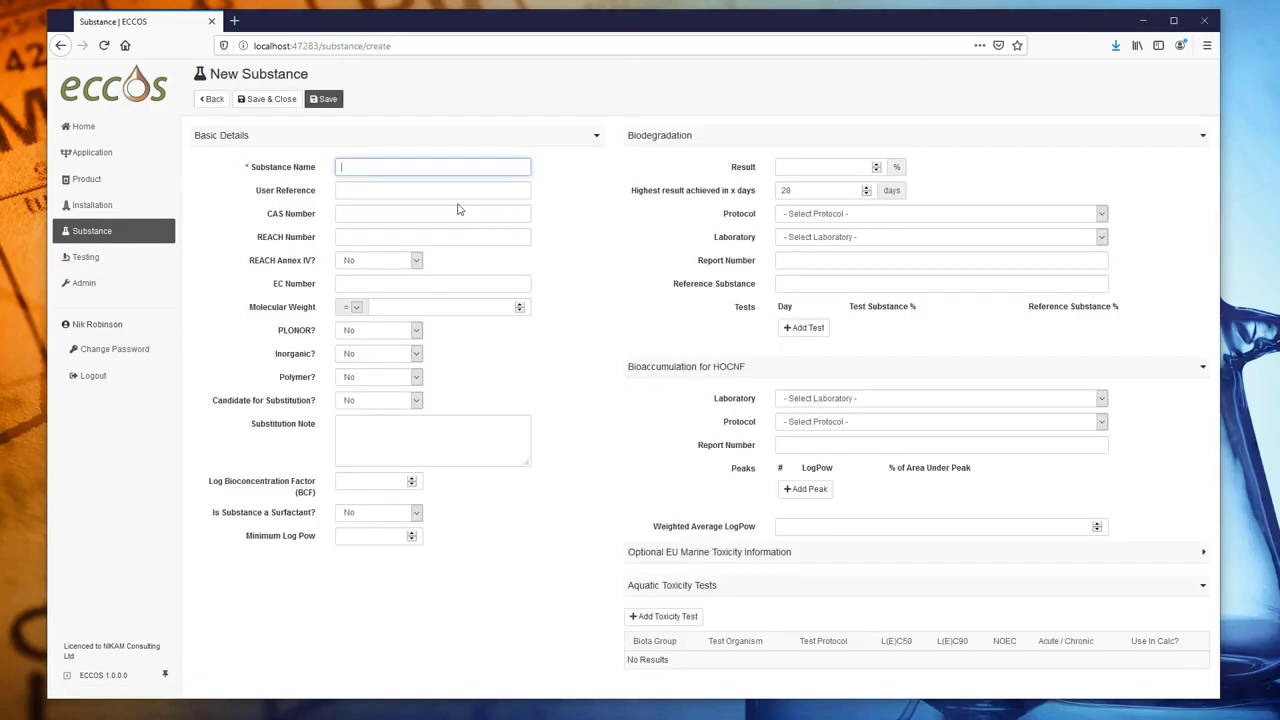
{"action": "type", "text": "Water"}
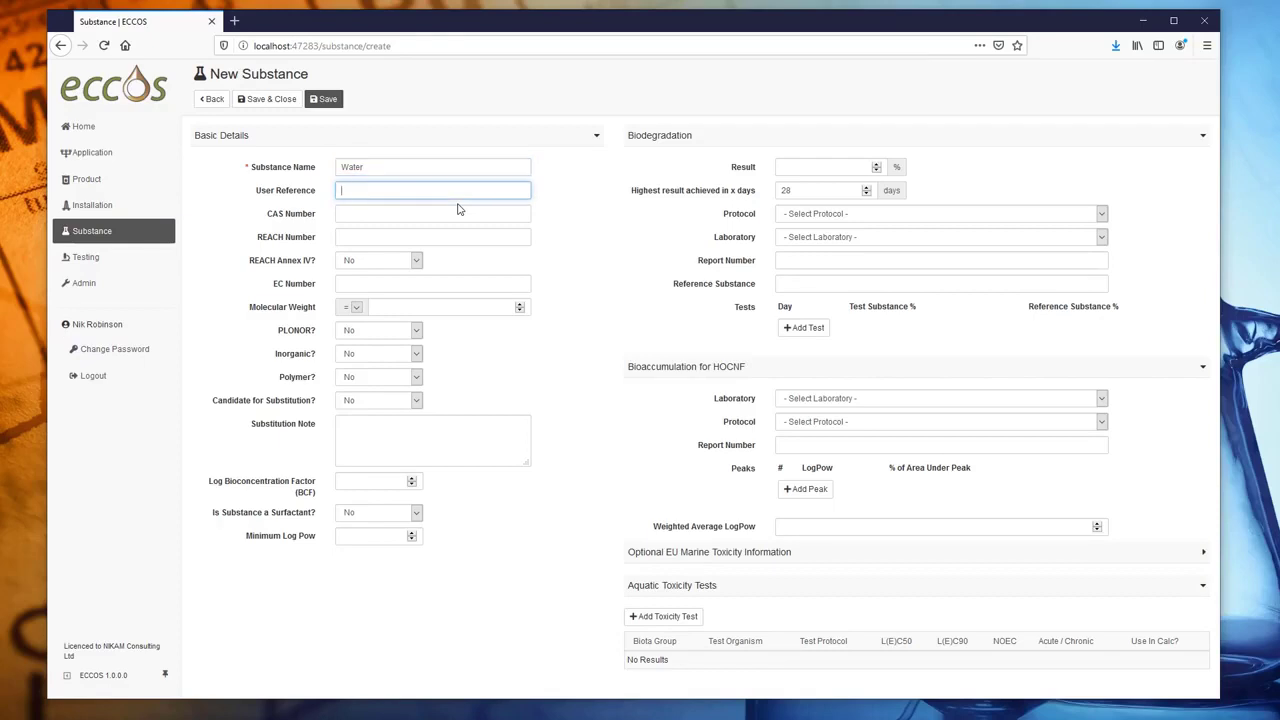
{"action": "left_click", "coordinate": [458, 209]}
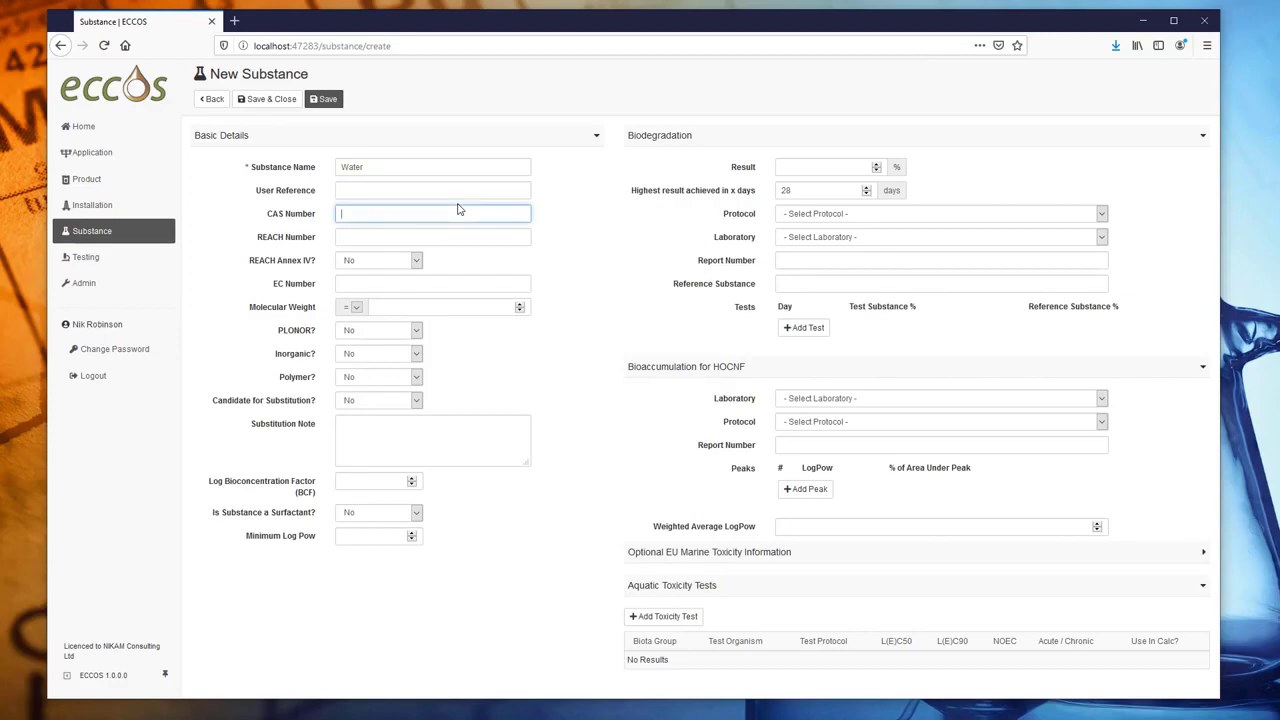
{"action": "type", "text": "7732-18-5"}
{"action": "key", "text": "Tab"}
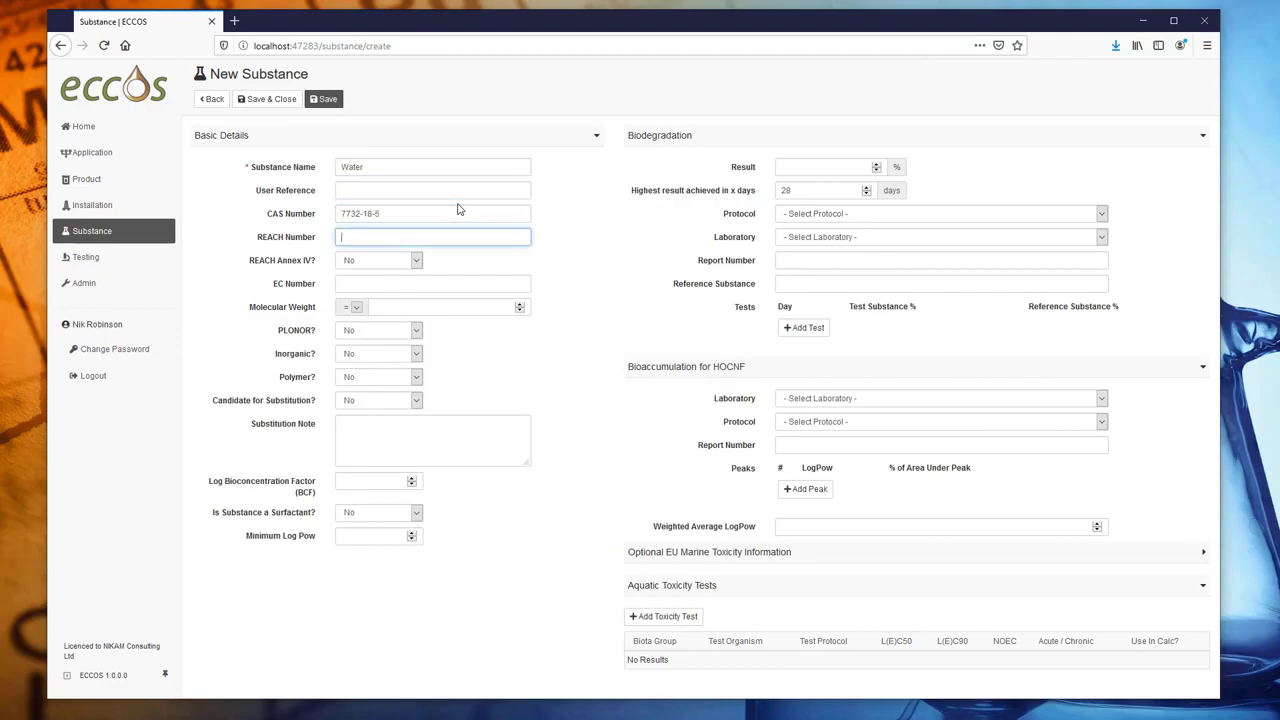
{"action": "key", "text": "Tab"}
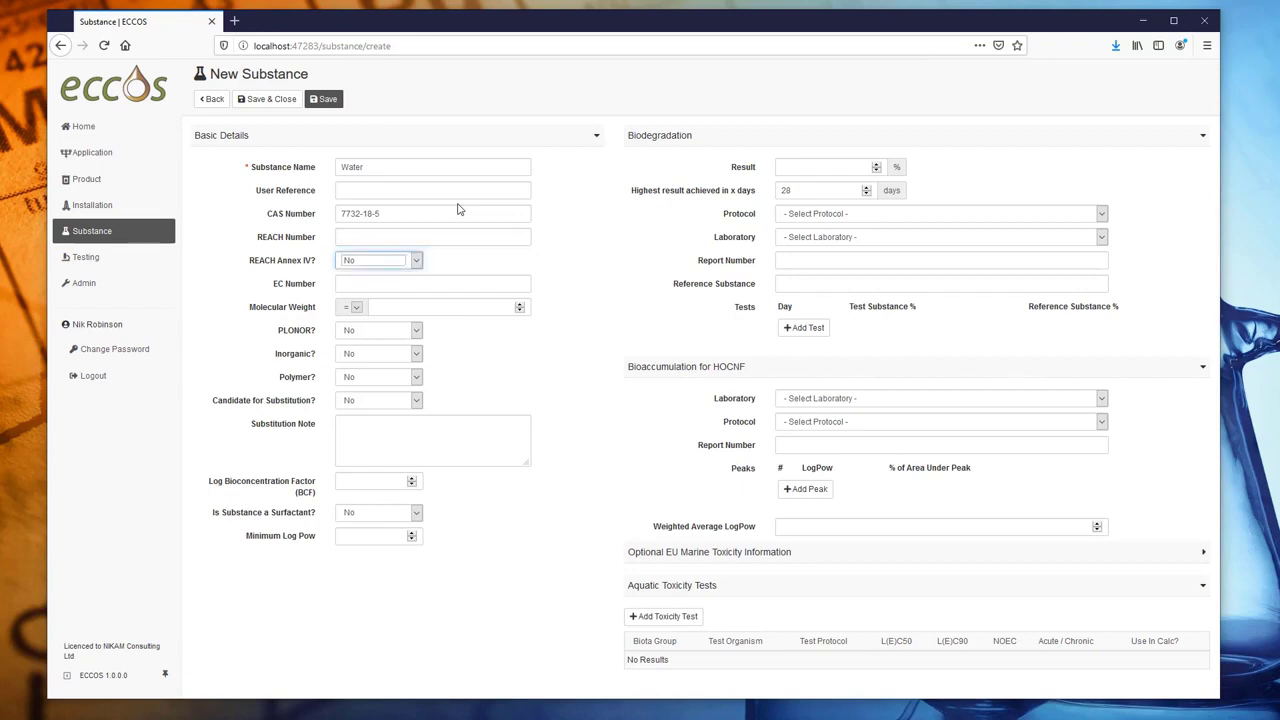
- Enter EC number 231-791-2, set PLONOR and Inorganic to Yes, and save Water
{"action": "left_click", "coordinate": [419, 281]}
{"action": "type", "text": "231-791-2"}
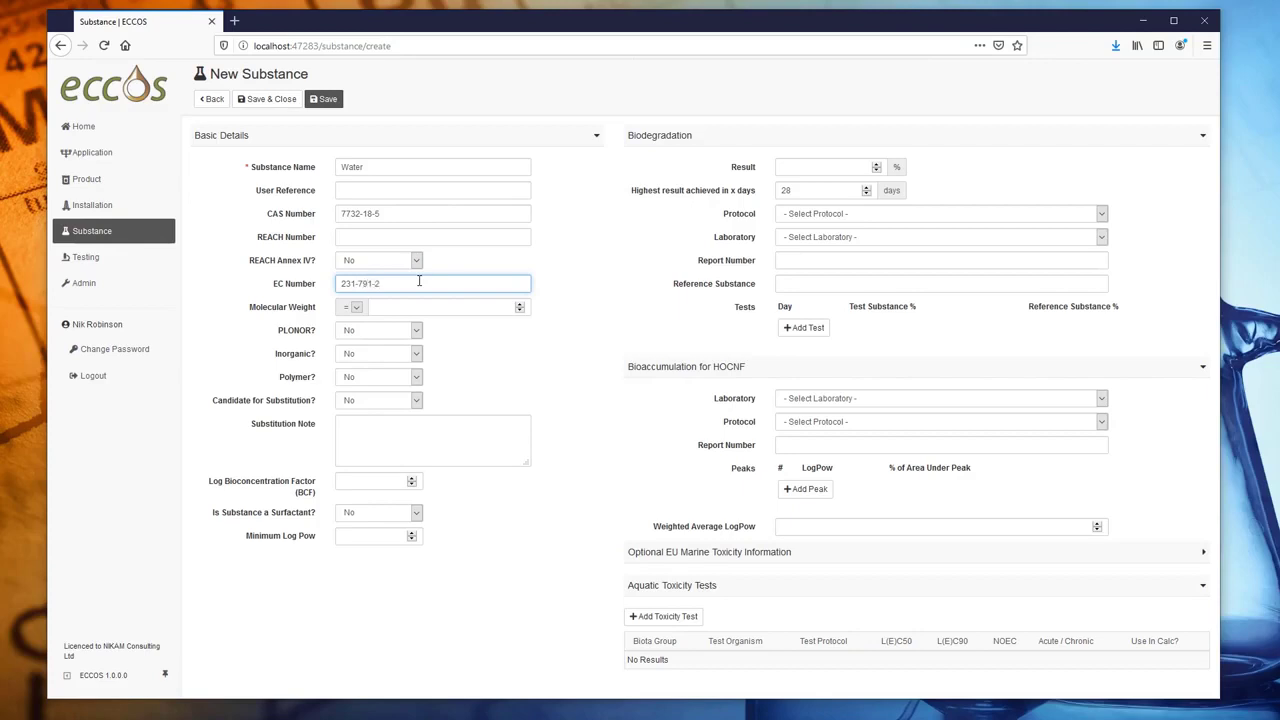
{"action": "left_click", "coordinate": [418, 331]}
{"action": "left_click", "coordinate": [390, 360]}
{"action": "left_click", "coordinate": [405, 355]}
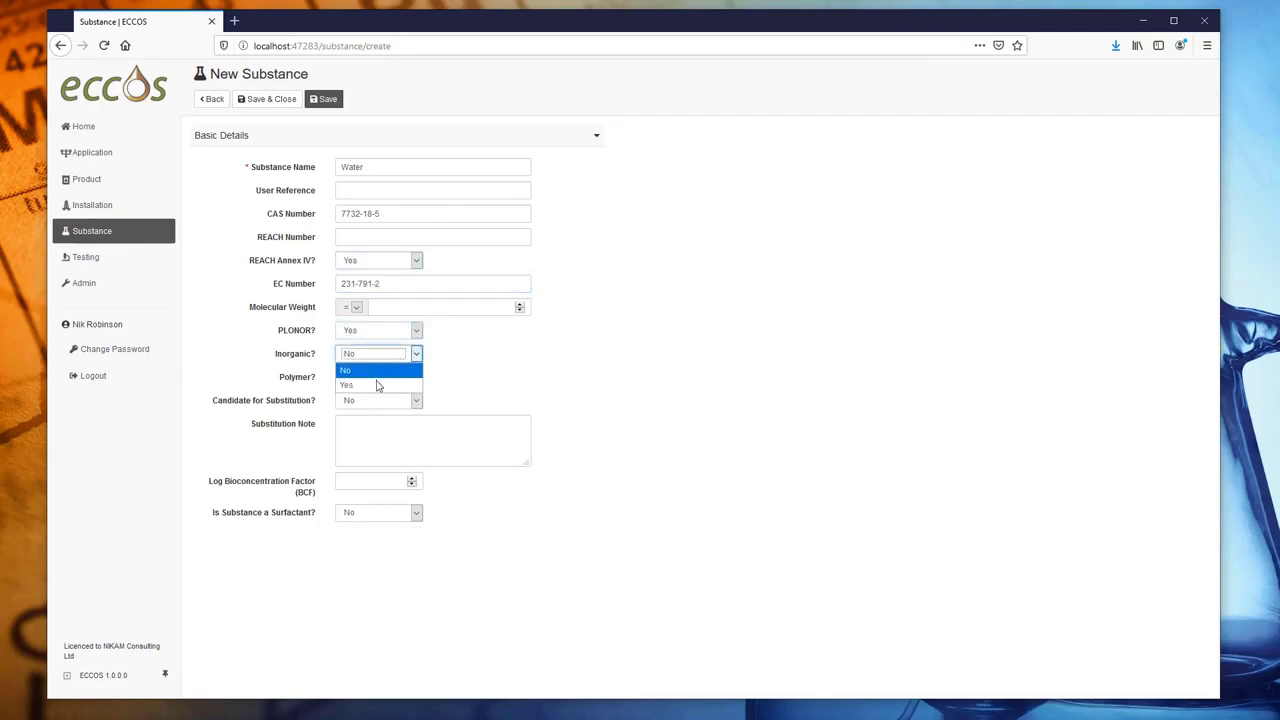
{"action": "left_click", "coordinate": [375, 384]}
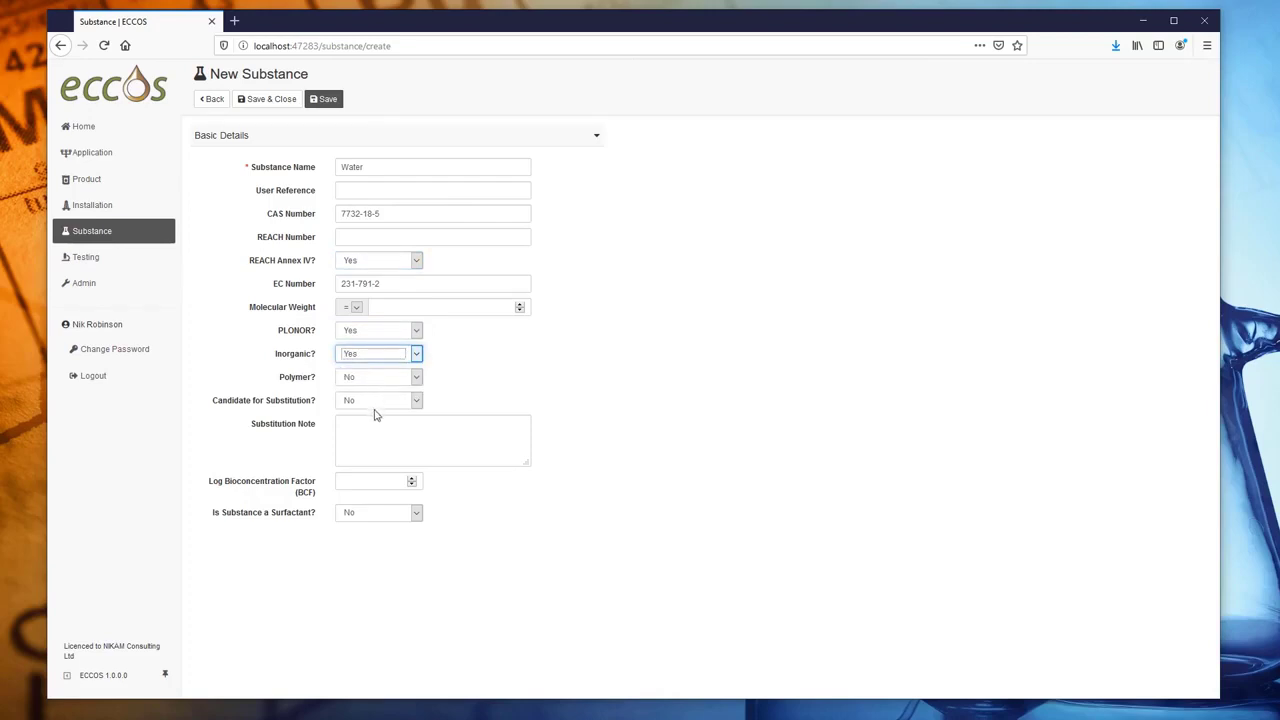
{"action": "left_click", "coordinate": [289, 100]}
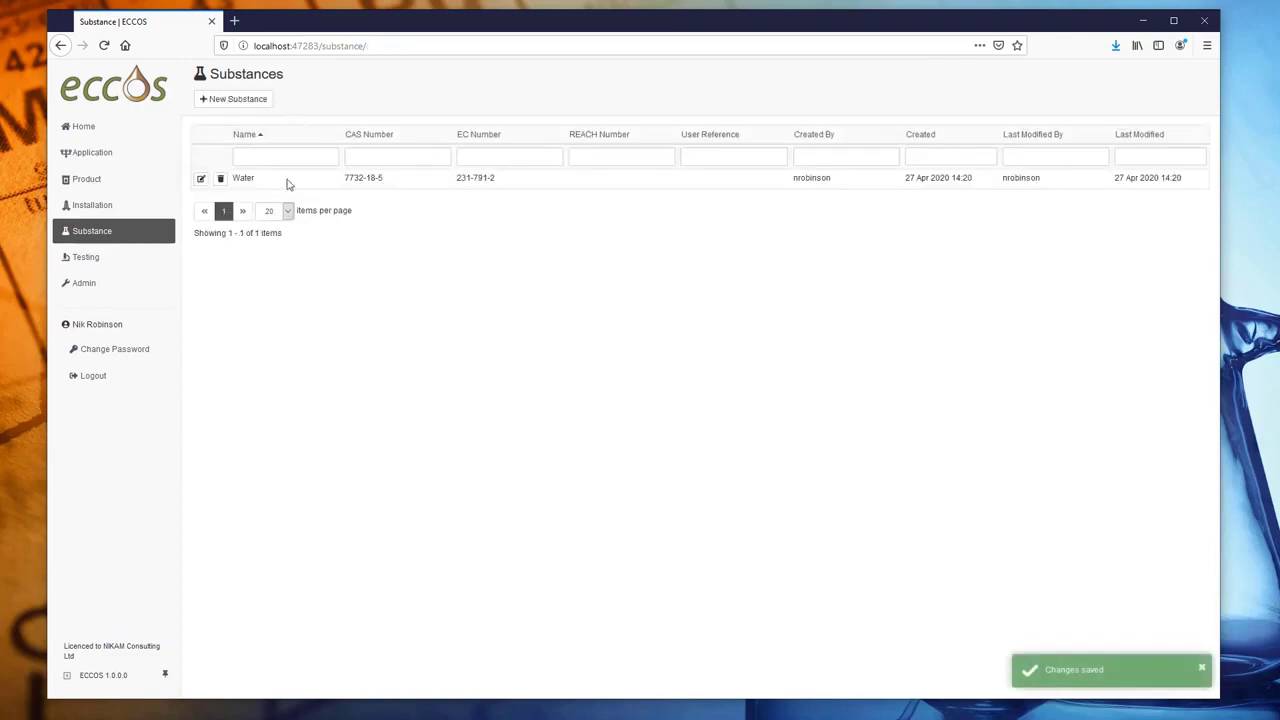
- Add Ethanol with CAS 64-17-5, EC 200-578-6 and PLONOR set to Yes, and save it
{"action": "left_click", "coordinate": [246, 99]}
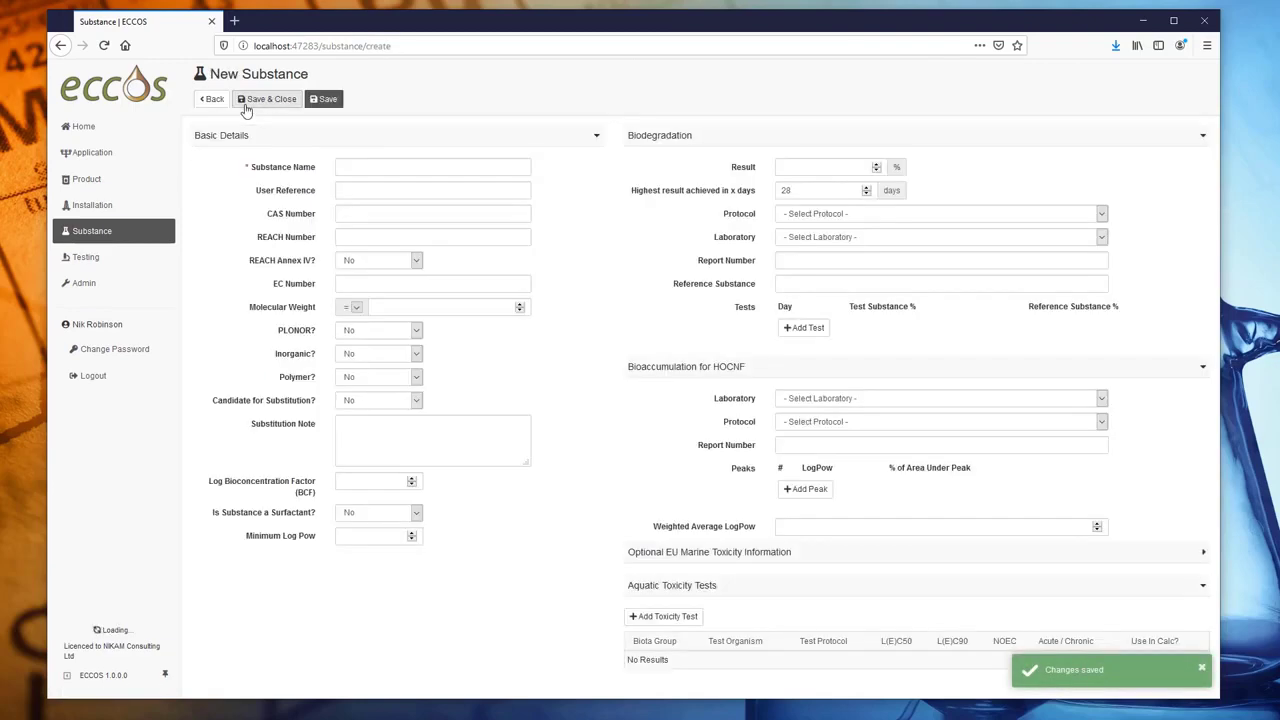
{"action": "left_click", "coordinate": [378, 166]}
{"action": "type", "text": "Ethanol"}
{"action": "key", "text": "Tab"}
{"action": "key", "text": "Tab"}
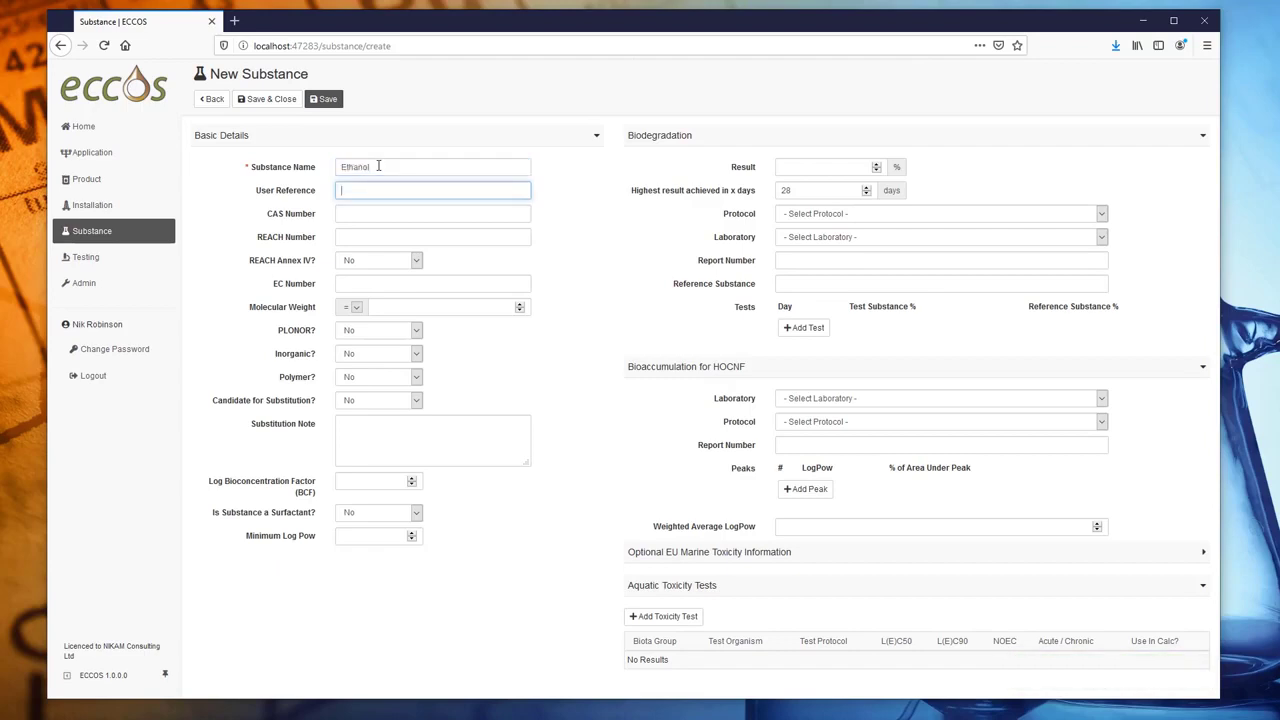
{"action": "type", "text": "64-17-5"}
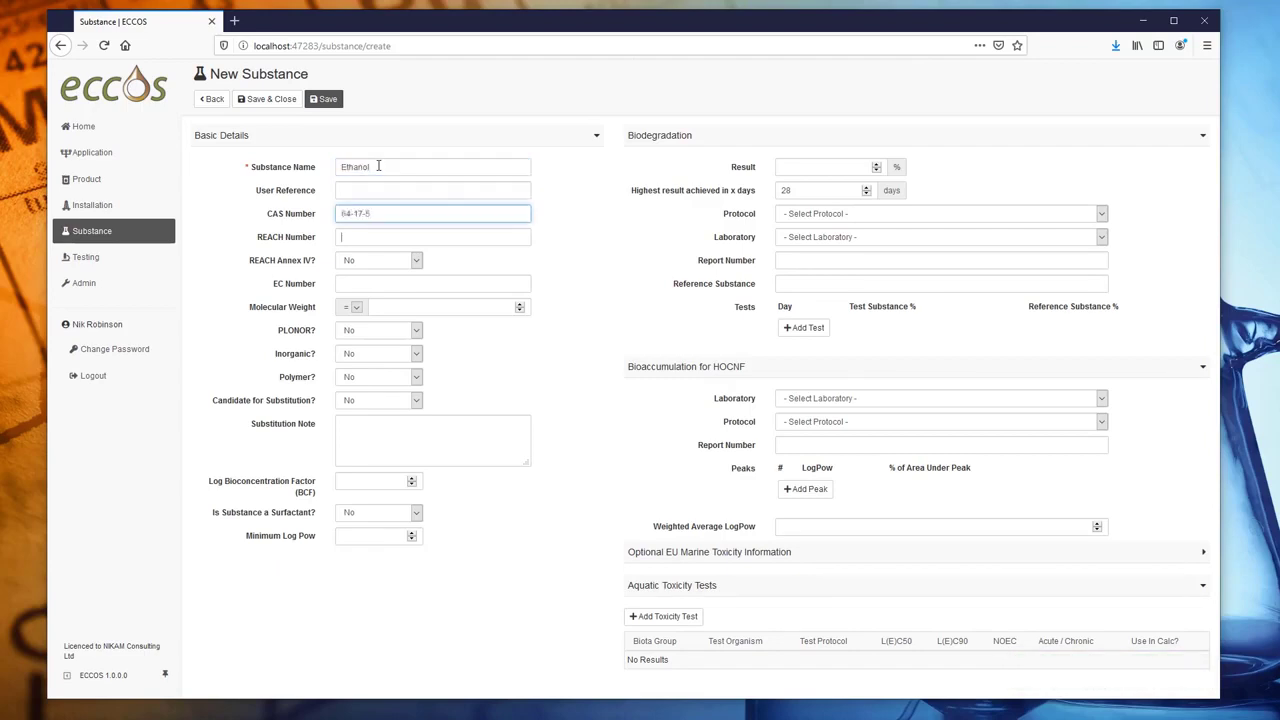
{"action": "key", "text": "Tab"}
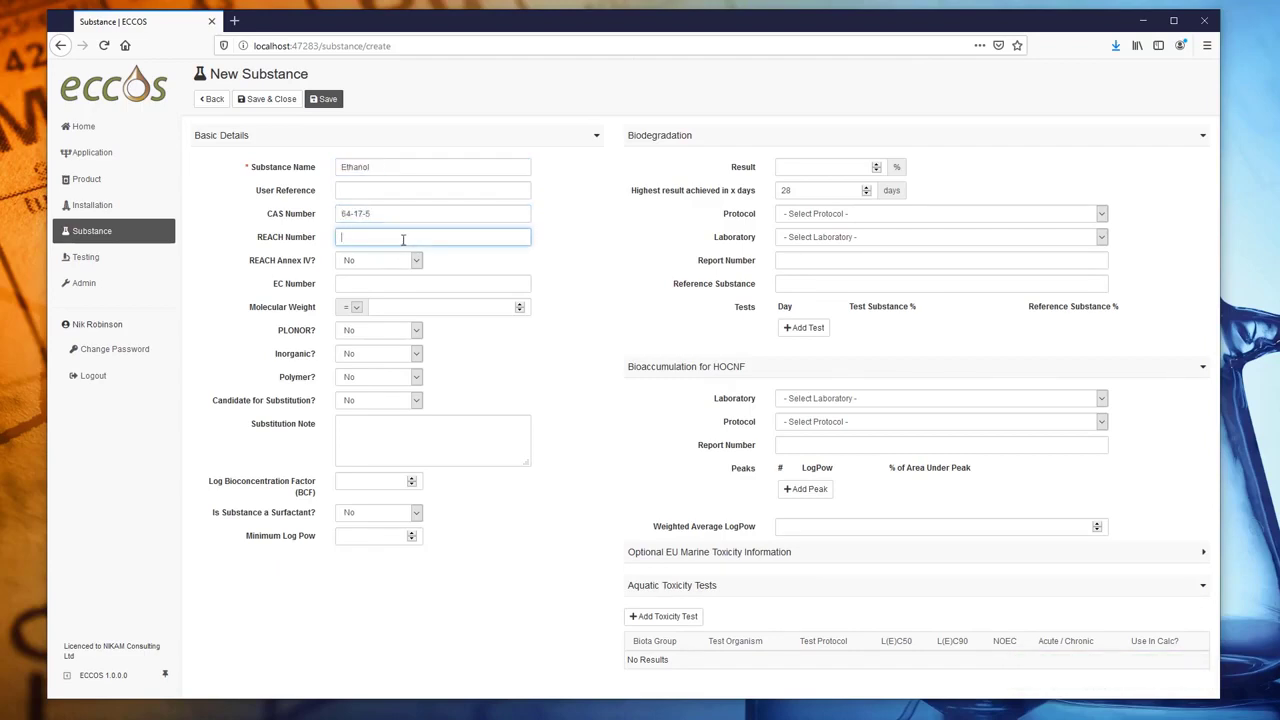
{"action": "key", "text": "Tab"}
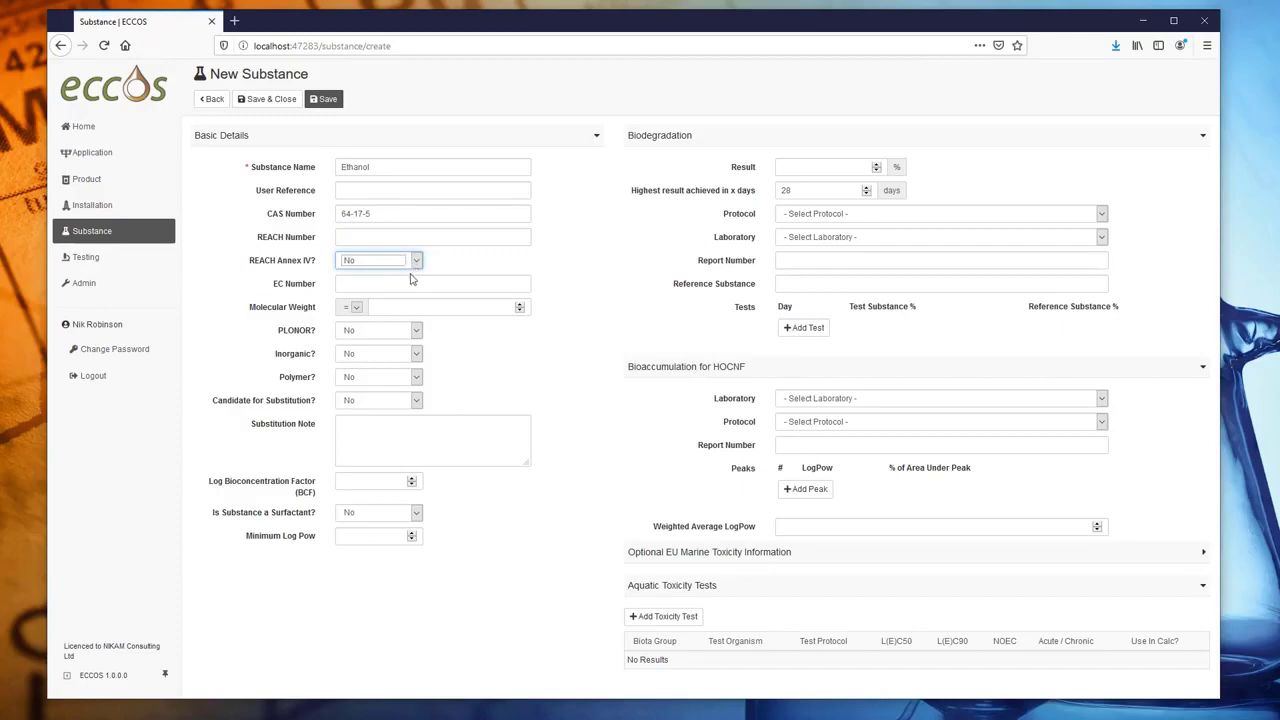
{"action": "key", "text": "Tab"}
{"action": "type", "text": "200-578-6"}
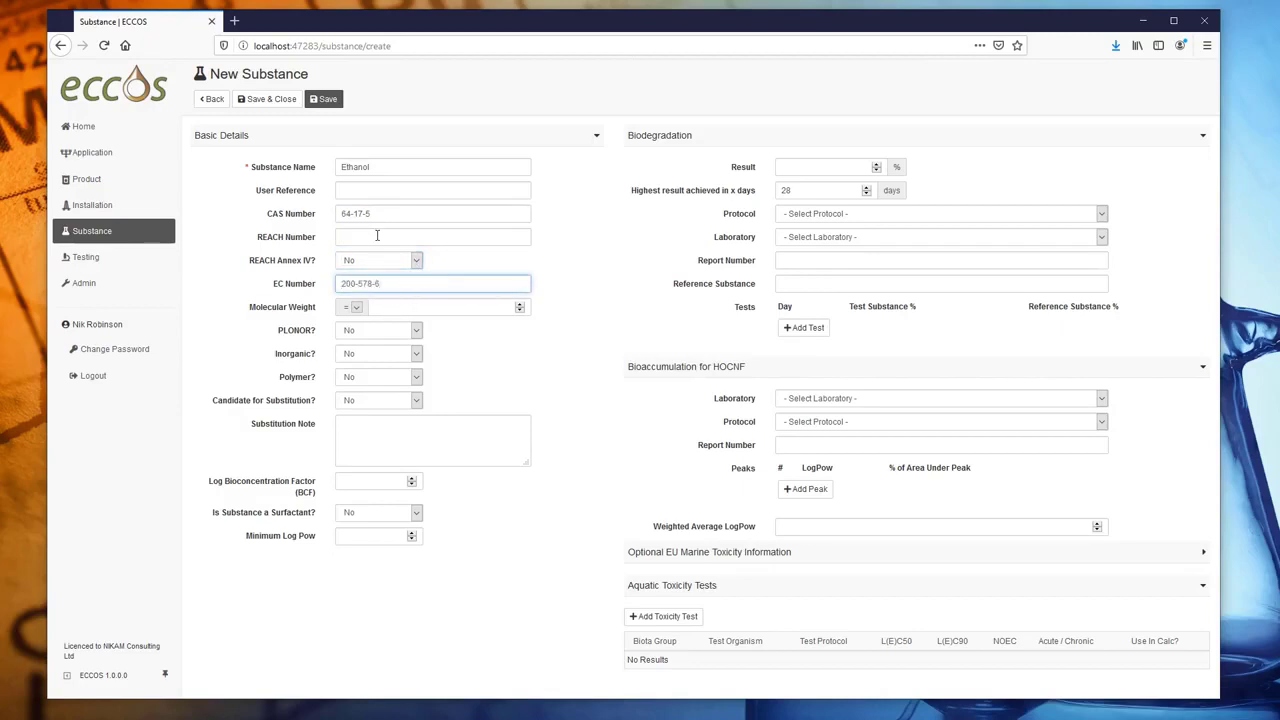
{"action": "left_click", "coordinate": [415, 333]}
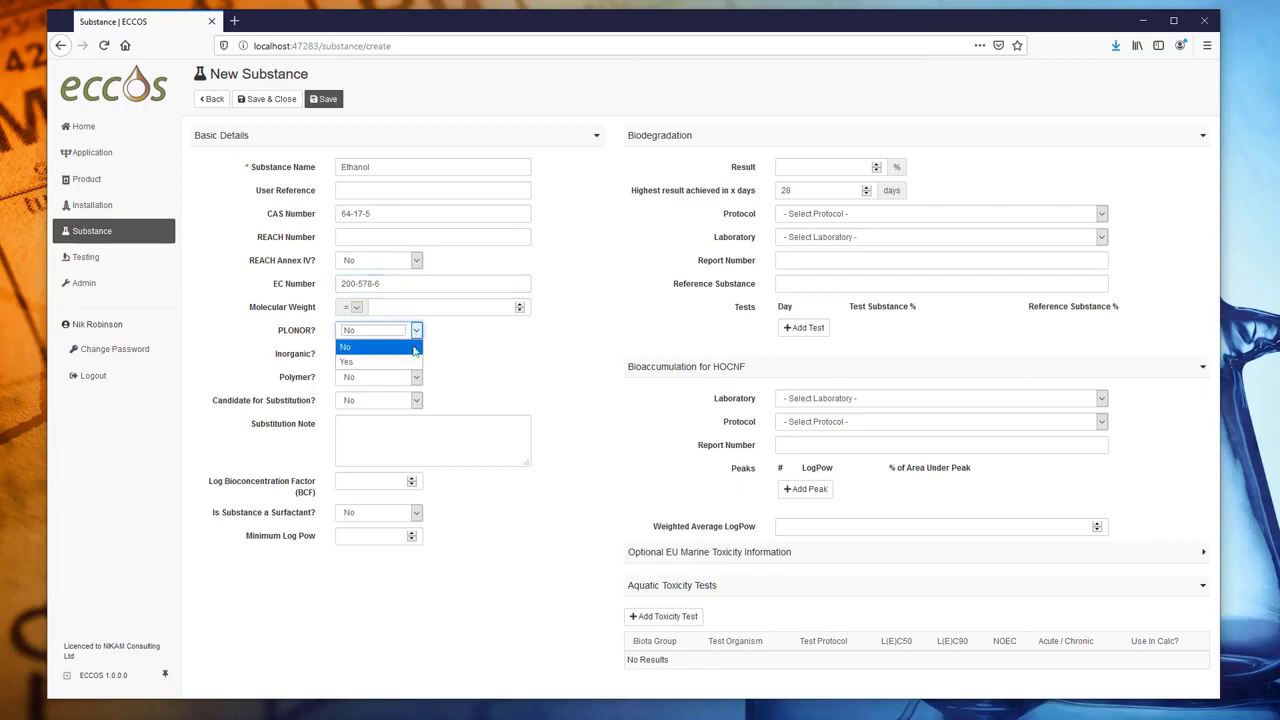
{"action": "left_click", "coordinate": [412, 362]}
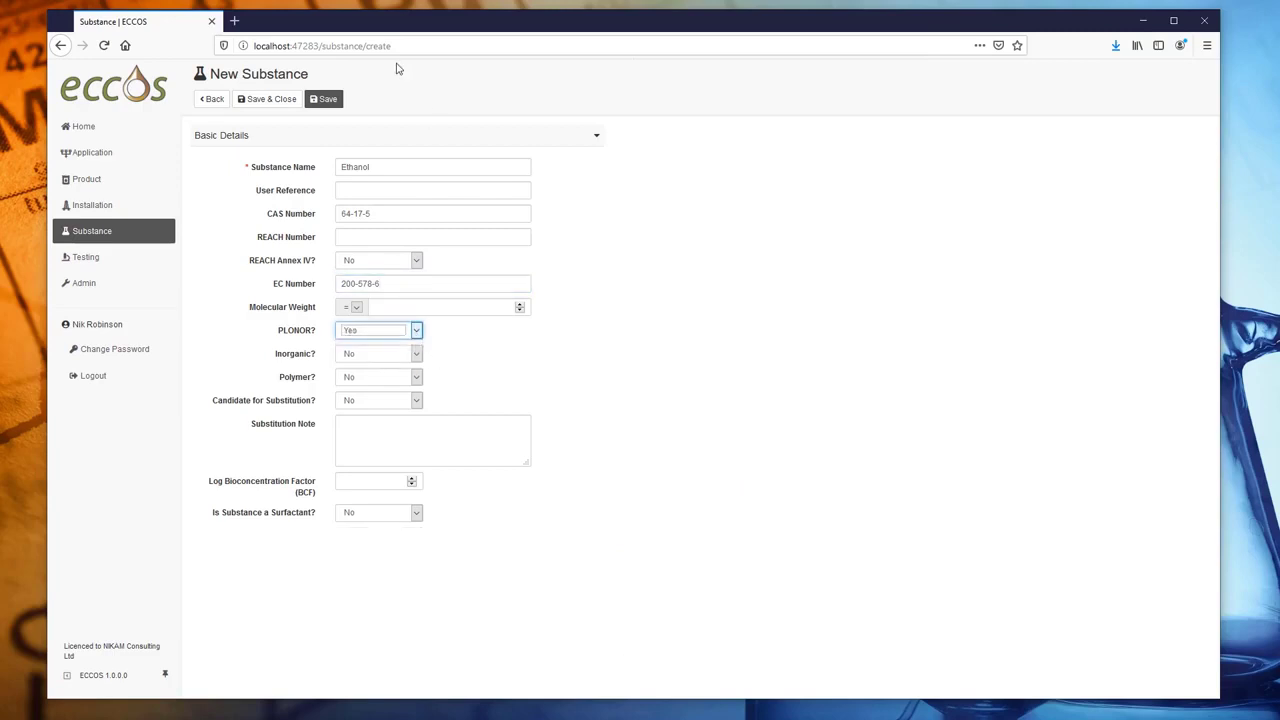
{"action": "left_click", "coordinate": [286, 104]}
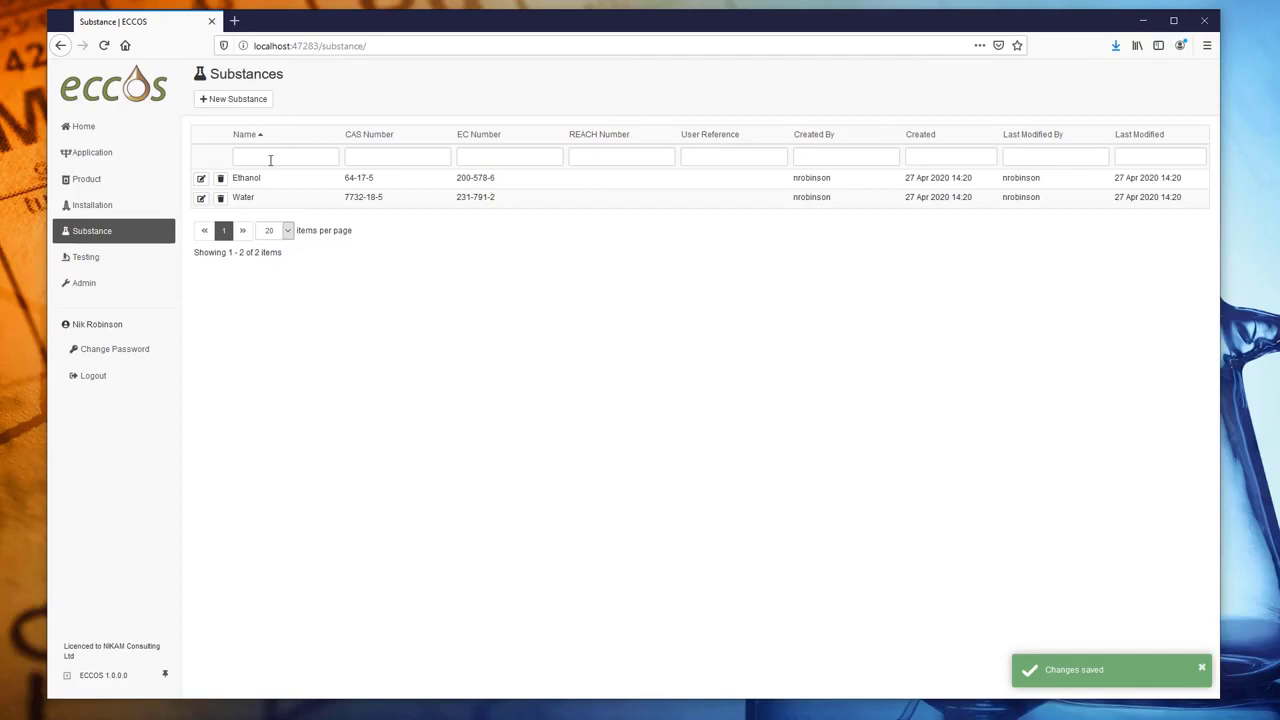
- Start a new substance Dimethylacetamide with CAS 127-19-5 and EC 204-826-4
{"action": "left_click", "coordinate": [240, 100]}
{"action": "left_click", "coordinate": [360, 166]}
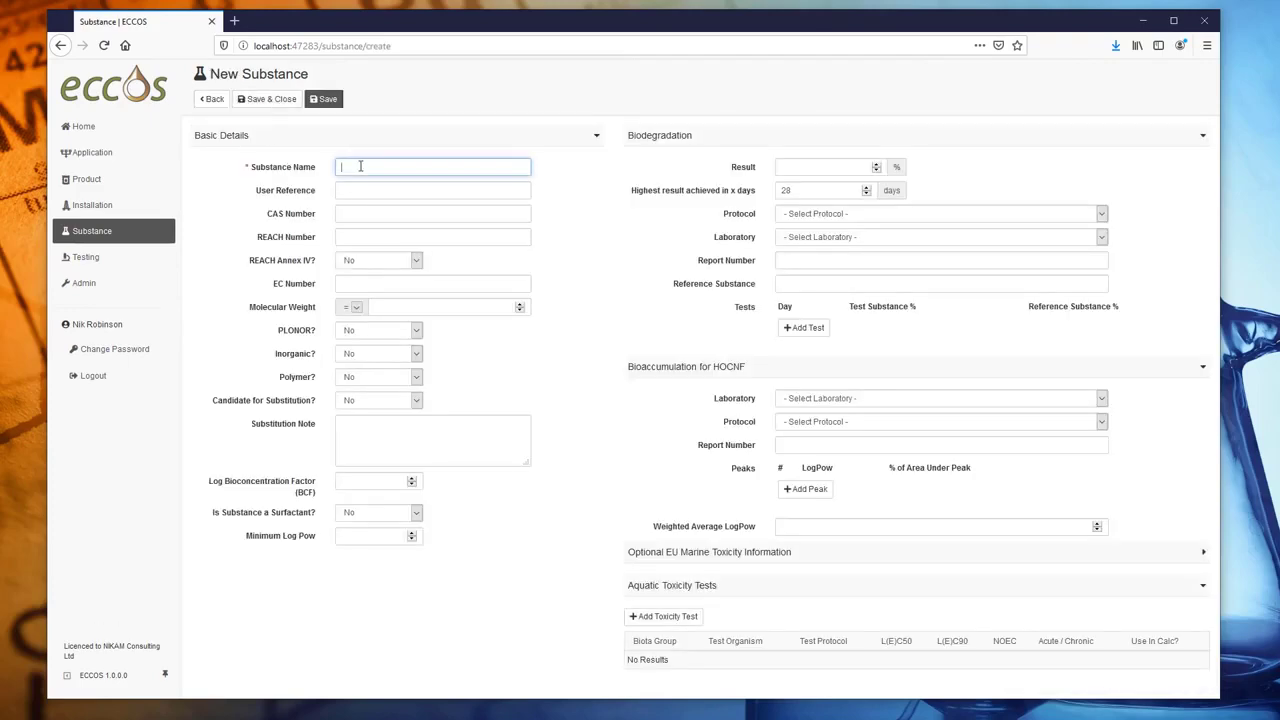
{"action": "type", "text": "Dimethylacetamide"}
{"action": "left_click", "coordinate": [377, 188]}
{"action": "key", "text": "Tab"}
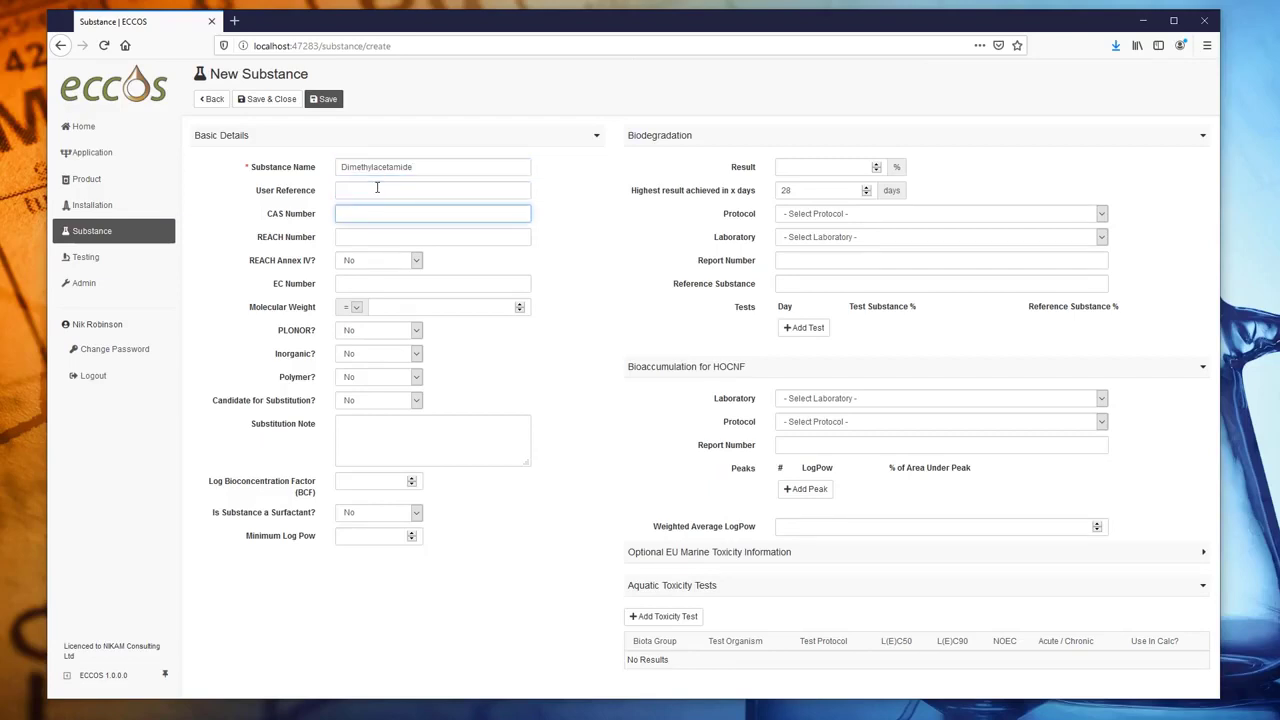
{"action": "type", "text": "127-19-5"}
{"action": "key", "text": "Tab"}
{"action": "key", "text": "Tab"}
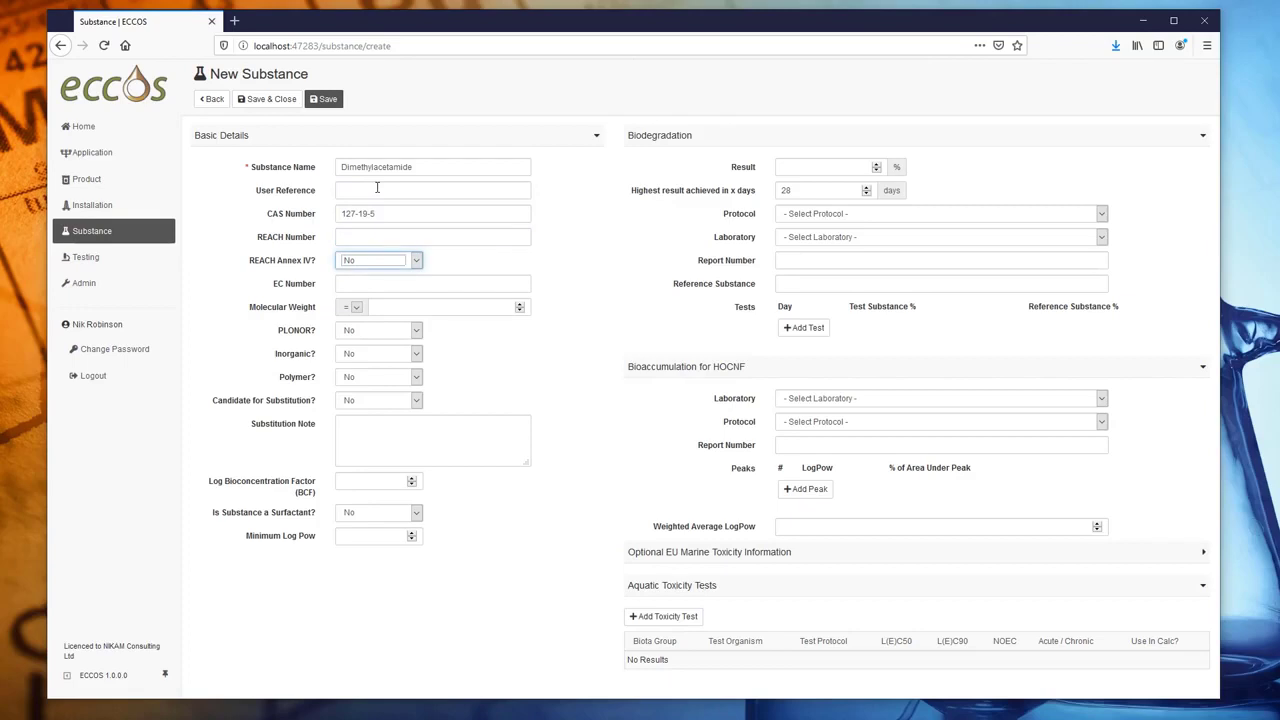
{"action": "key", "text": "Tab"}
{"action": "type", "text": "204-826-4"}
- Set the molecular weight to exactly 87.1, then begin the substitution note and biodegradation result
{"action": "key", "text": "Tab"}
{"action": "left_click", "coordinate": [458, 307]}
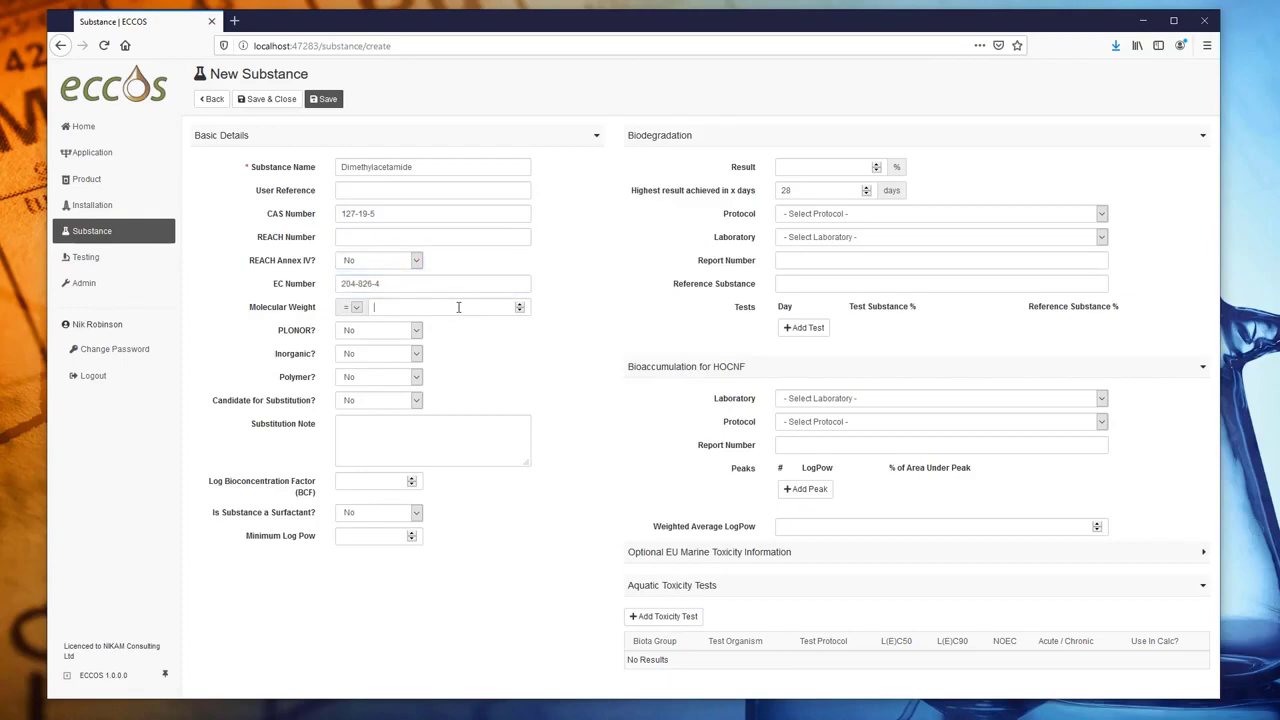
{"action": "type", "text": "87.1"}
{"action": "left_click", "coordinate": [356, 308]}
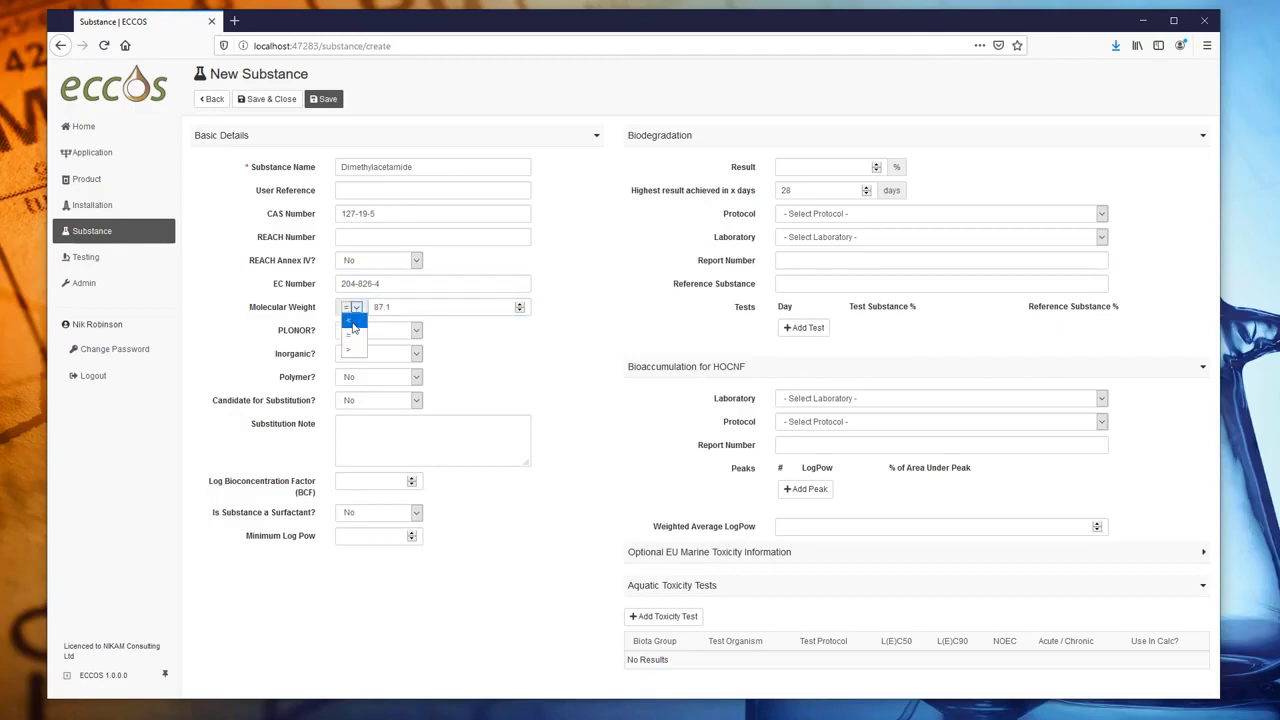
{"action": "left_click", "coordinate": [440, 344]}
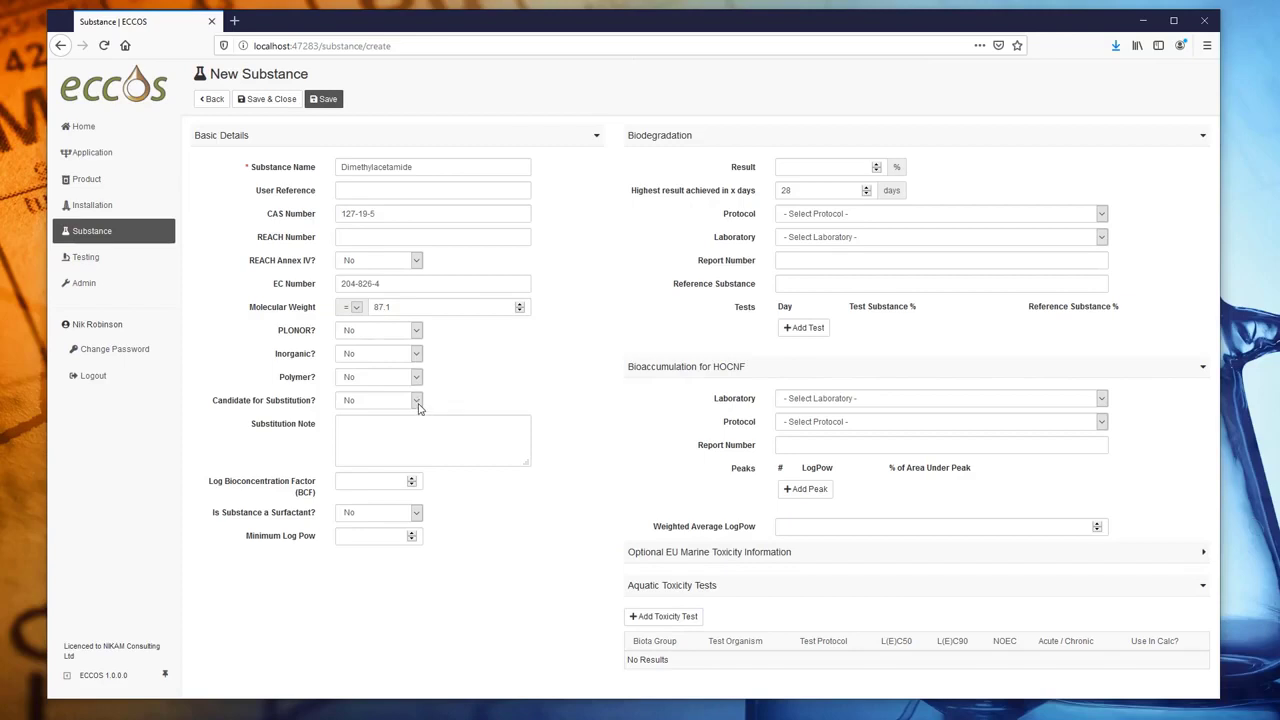
{"action": "left_click", "coordinate": [385, 434]}
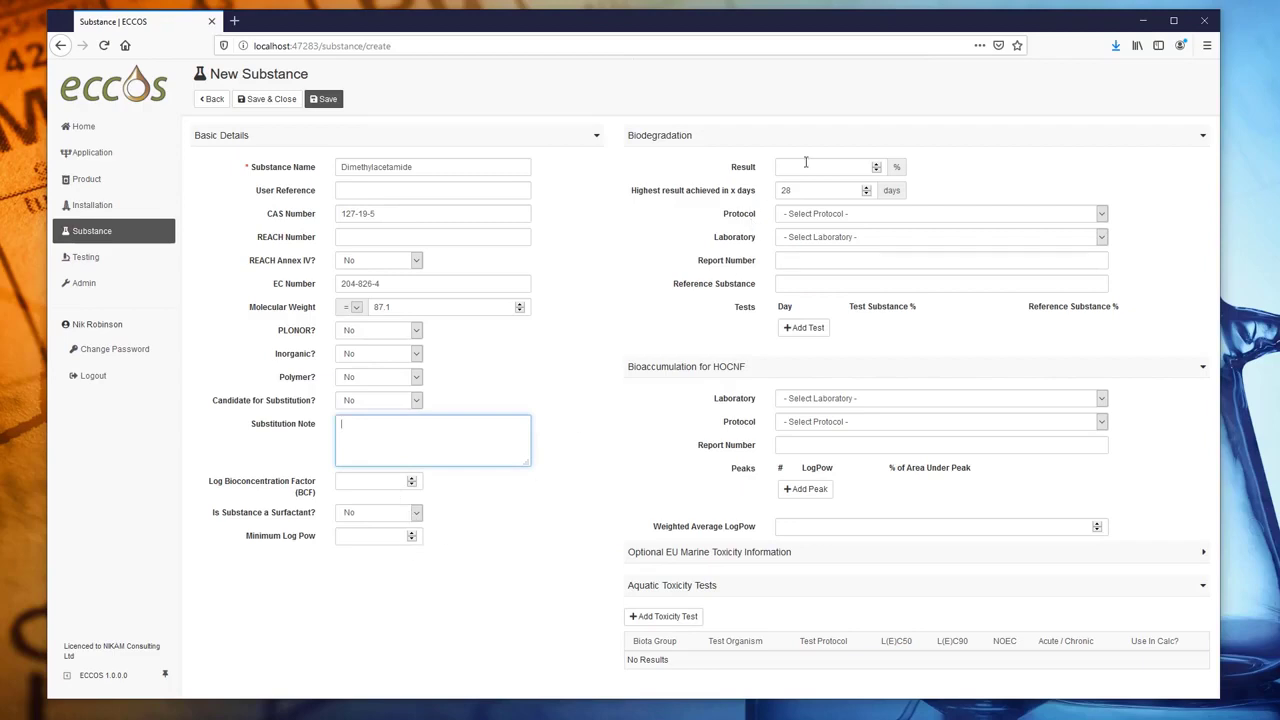
{"action": "left_click", "coordinate": [823, 166]}
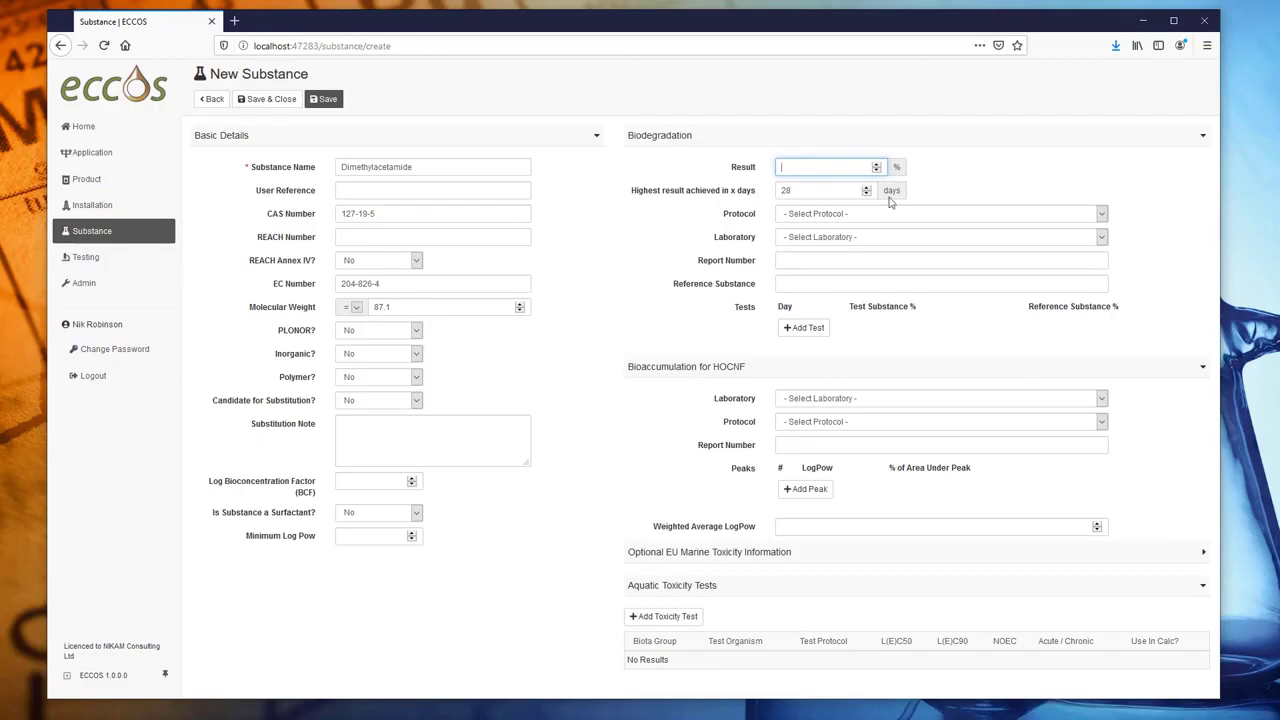
- Enter result 69%, Marine BODIS protocol, Opus laboratory, report 1234 and Sodium benzoate reference
{"action": "type", "text": "69"}
{"action": "left_click", "coordinate": [855, 214]}
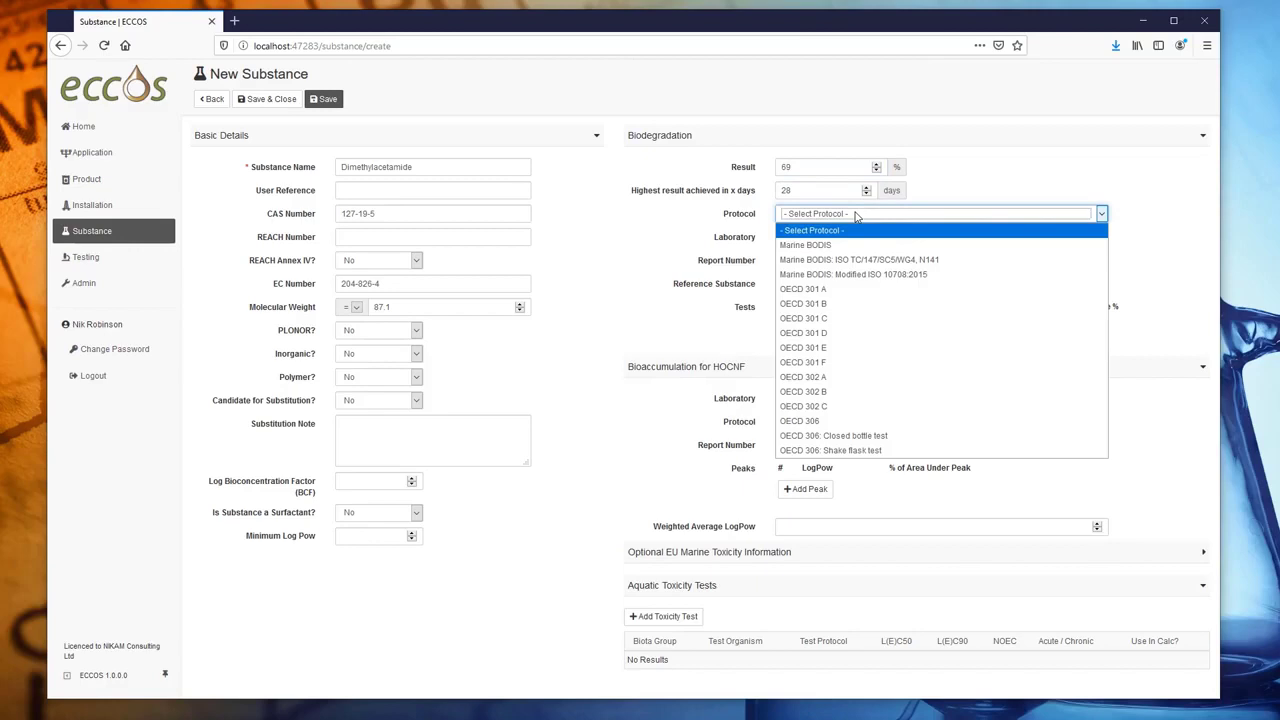
{"action": "left_click", "coordinate": [850, 245]}
{"action": "left_click", "coordinate": [843, 240]}
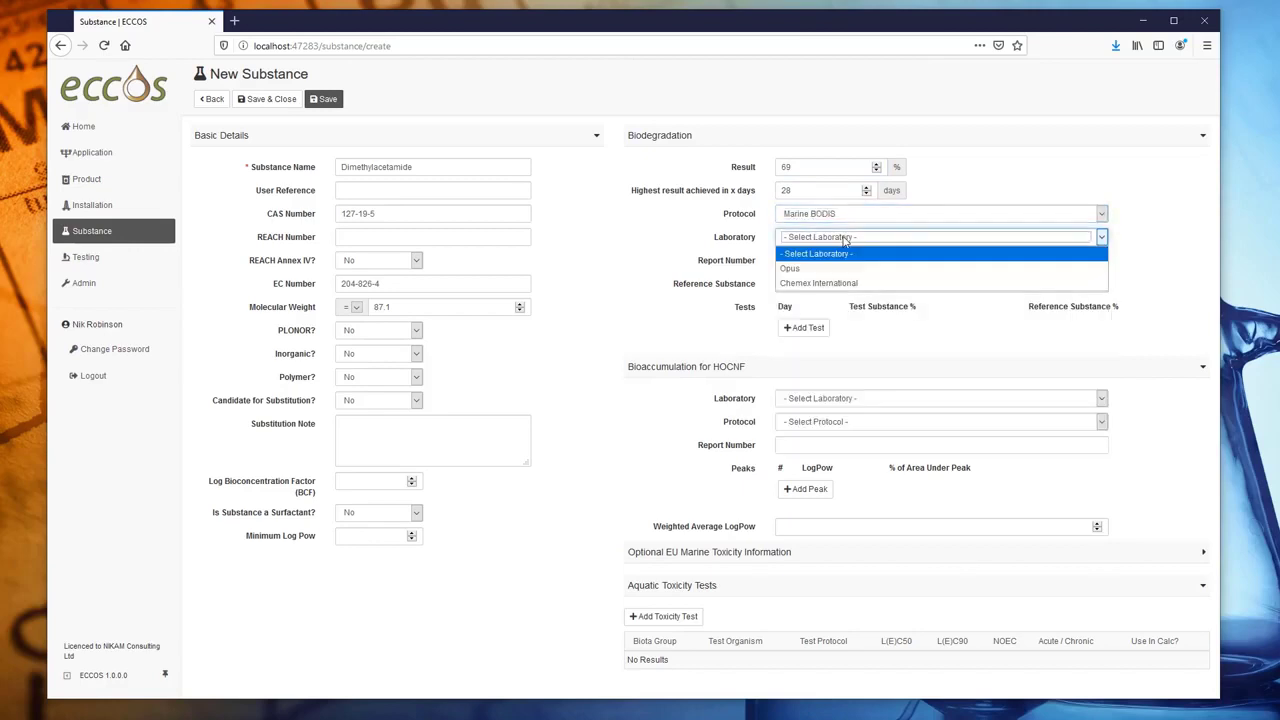
{"action": "left_click", "coordinate": [825, 268]}
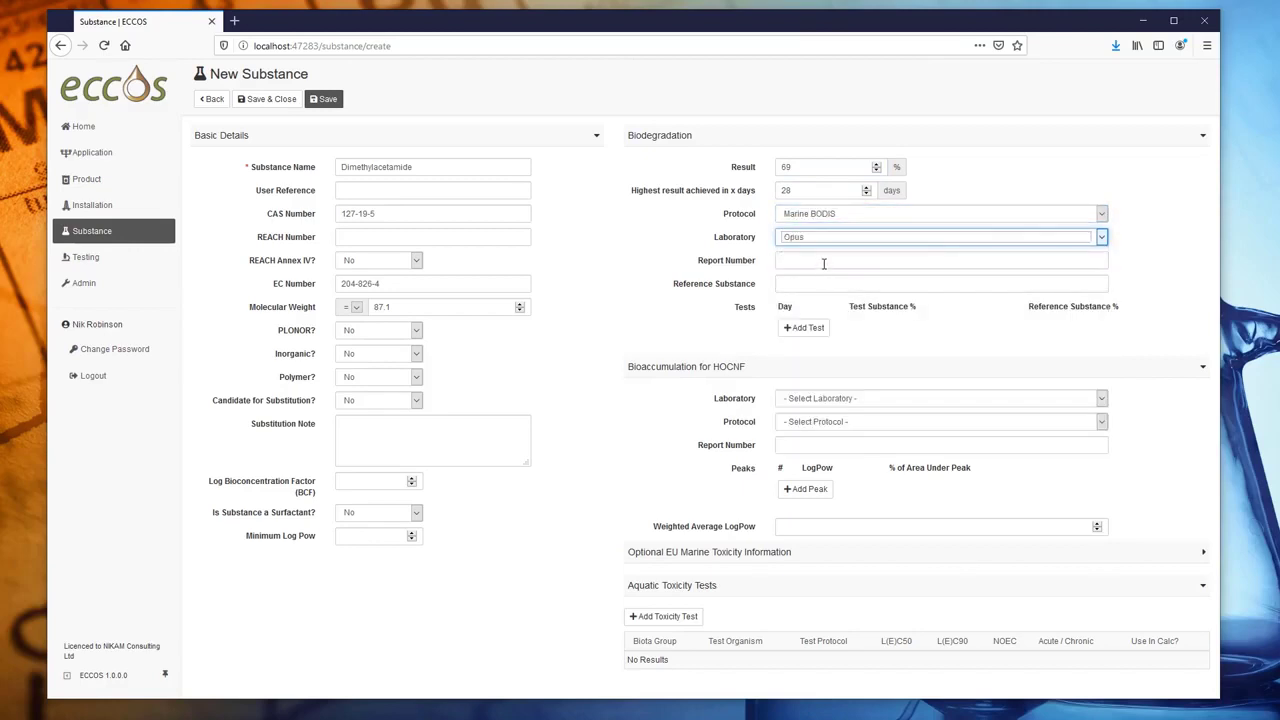
{"action": "left_click", "coordinate": [824, 262]}
{"action": "type", "text": "1234"}
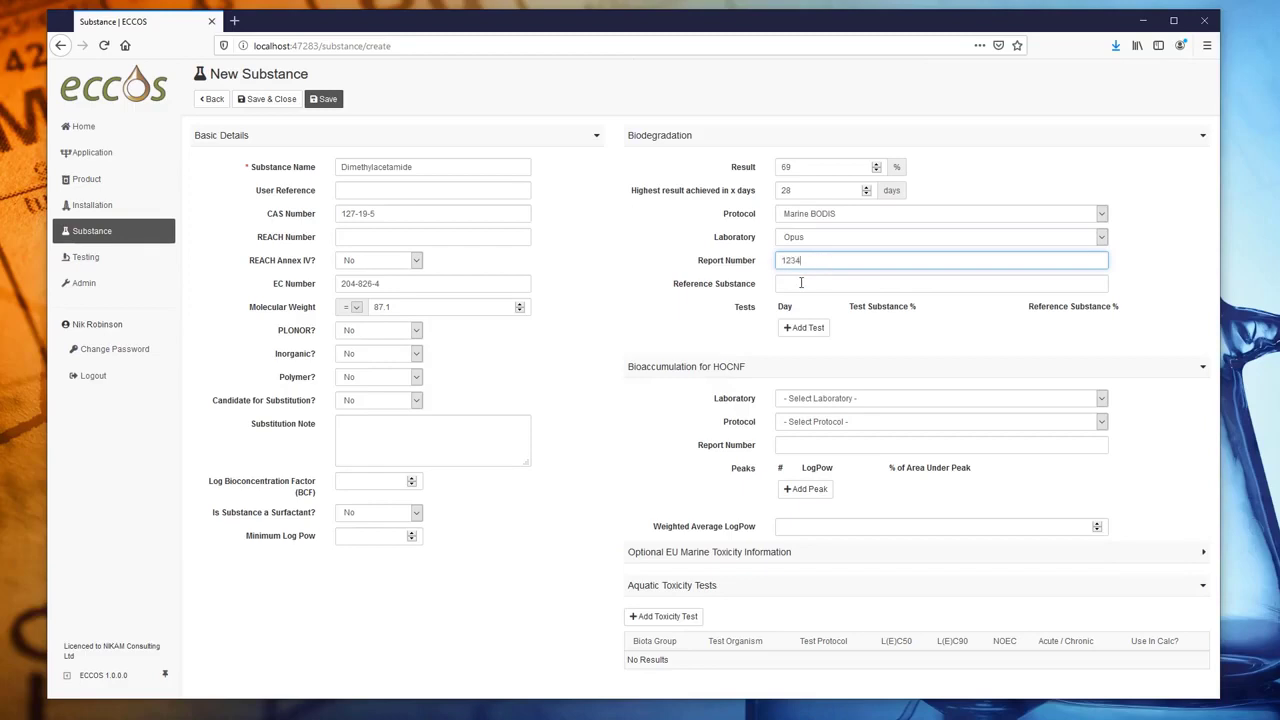
{"action": "left_click", "coordinate": [801, 283]}
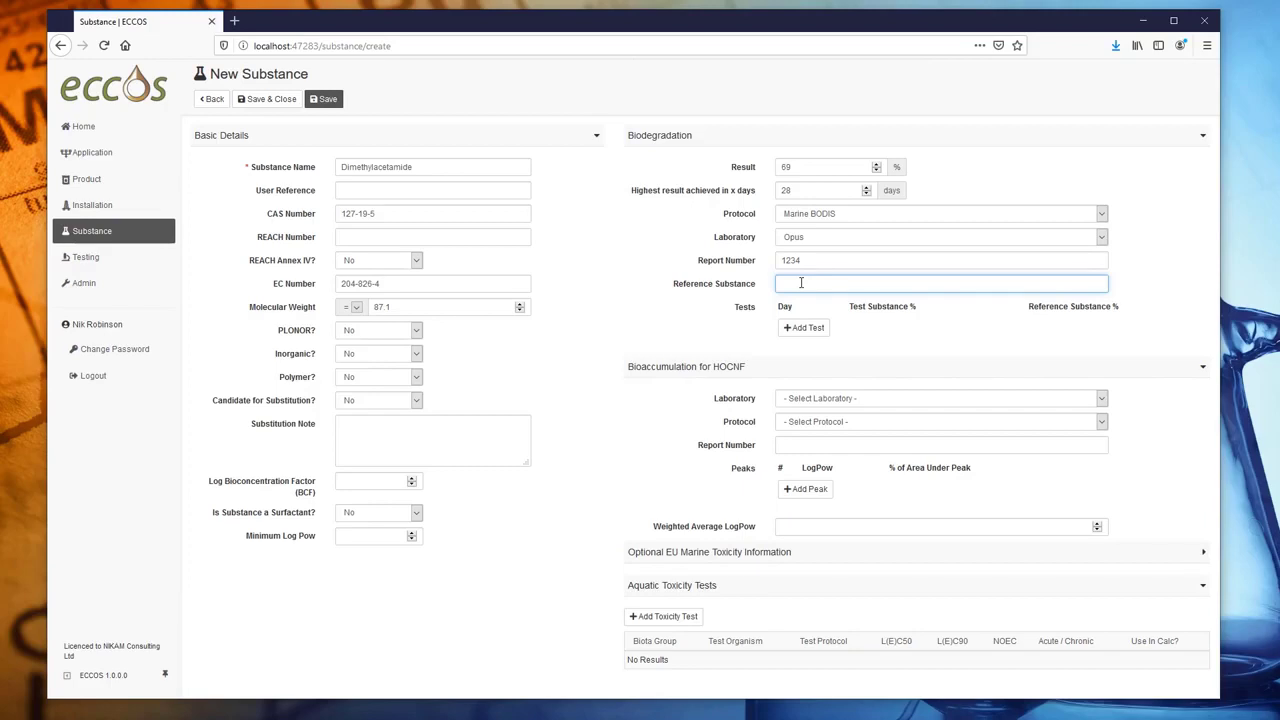
{"action": "type", "text": "Sodium benzoate"}
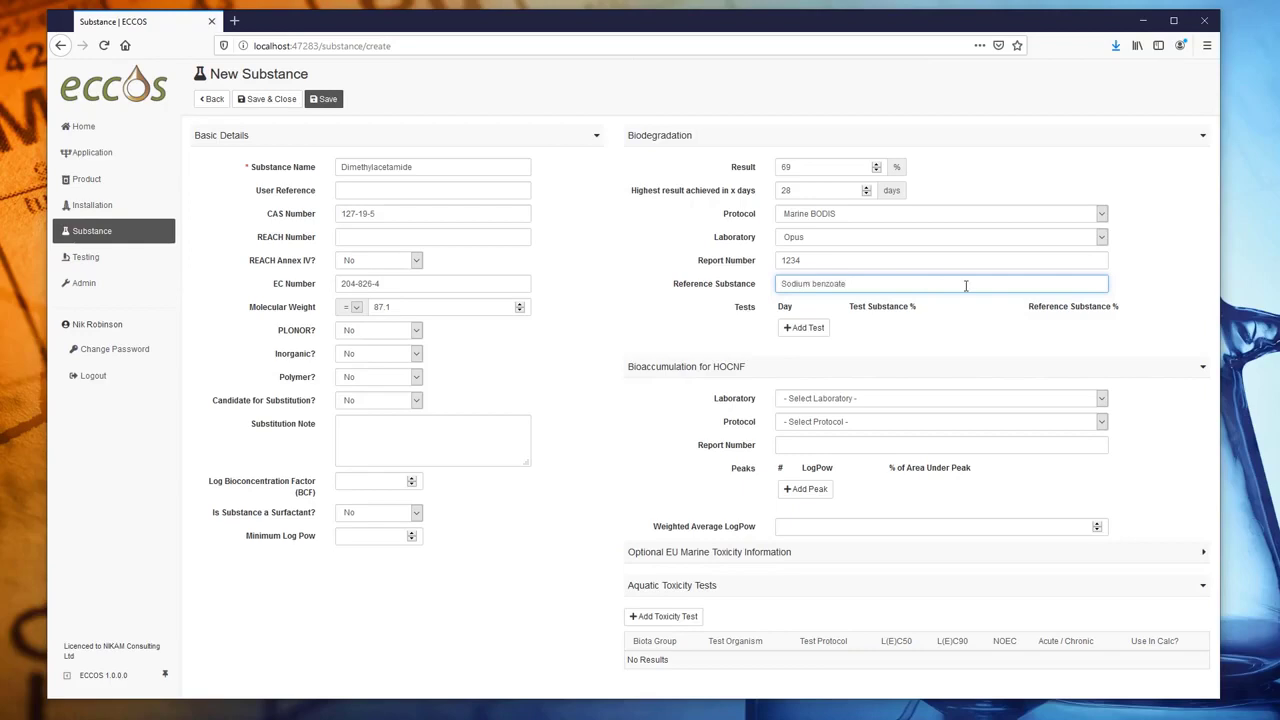
- Add test rows for day 0 (0%, 0%) and day 7 (35% test, 59% reference)
{"action": "left_click", "coordinate": [803, 327]}
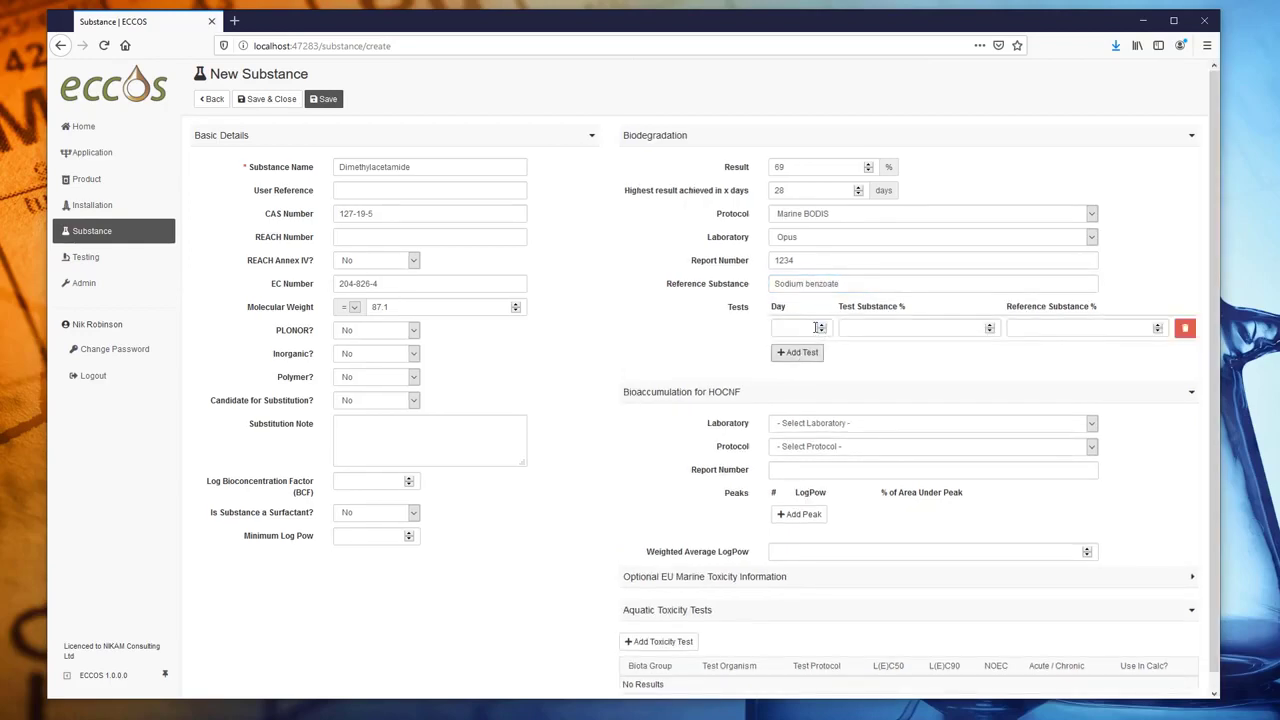
{"action": "left_click", "coordinate": [812, 328]}
{"action": "type", "text": "0"}
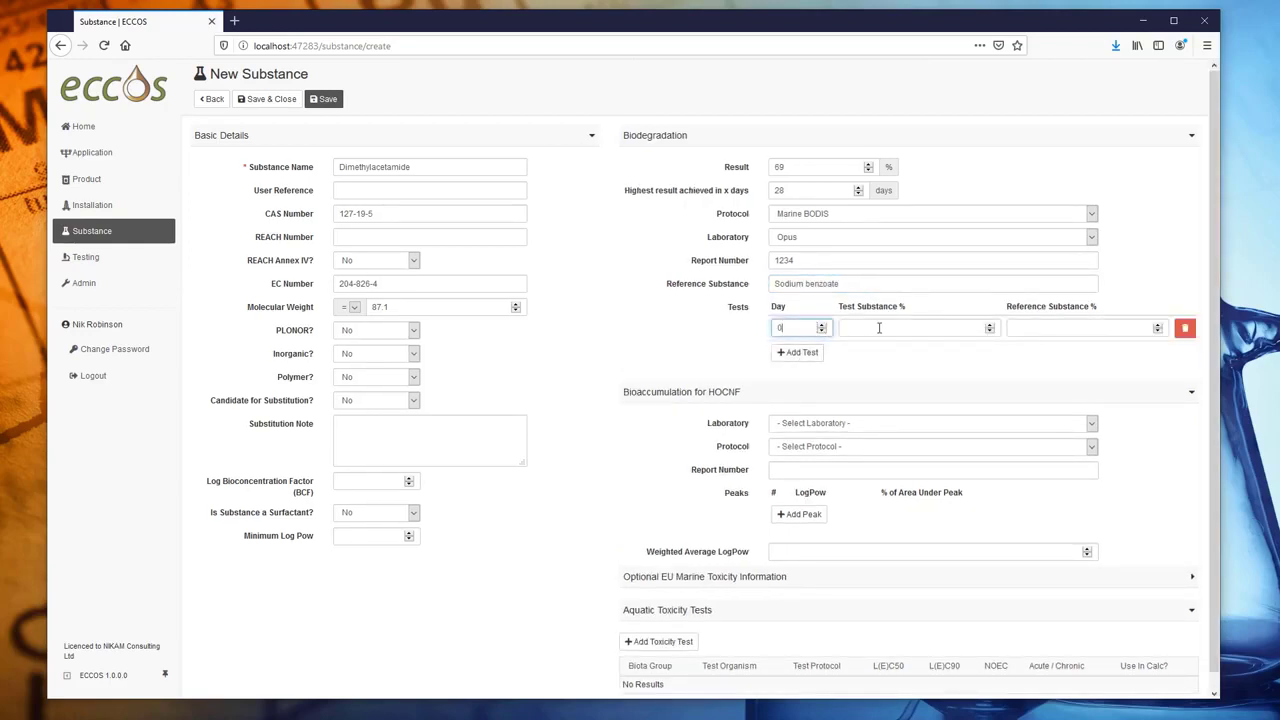
{"action": "left_click", "coordinate": [879, 327]}
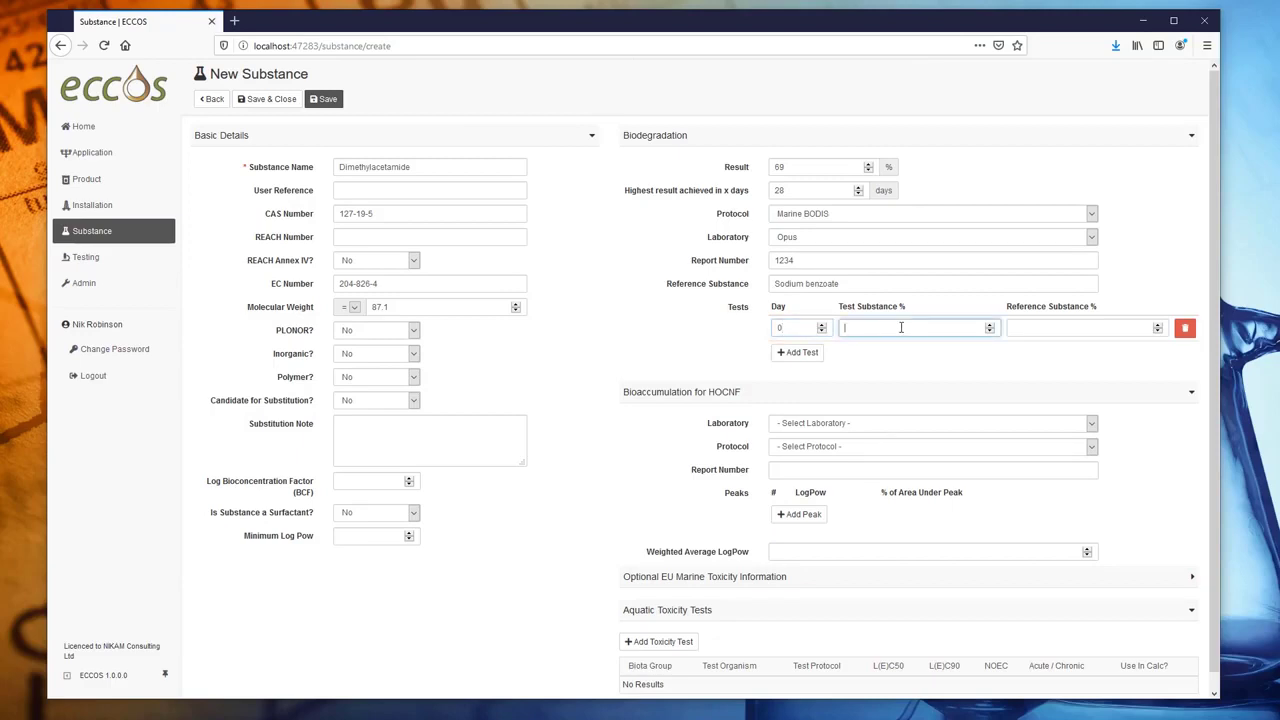
{"action": "type", "text": "0"}
{"action": "left_click", "coordinate": [1087, 330]}
{"action": "type", "text": "0"}
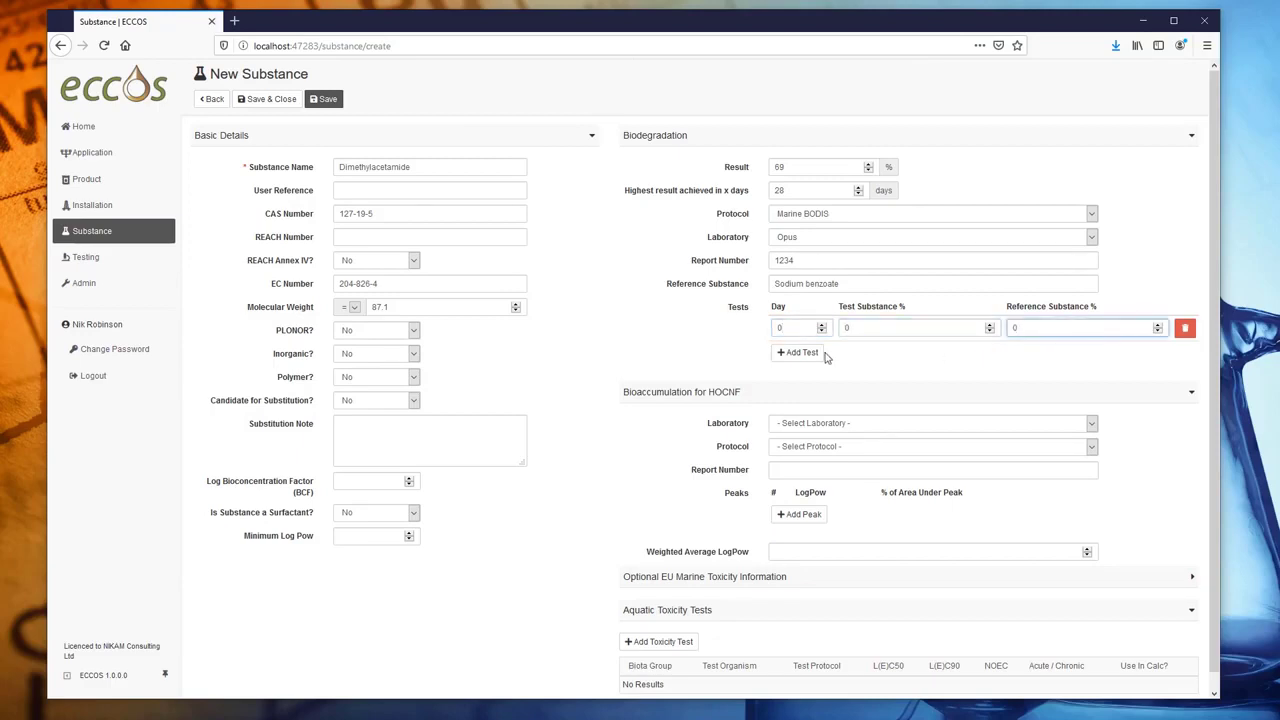
{"action": "left_click", "coordinate": [800, 352]}
{"action": "left_click", "coordinate": [792, 354]}
{"action": "type", "text": "7"}
{"action": "left_click", "coordinate": [880, 353]}
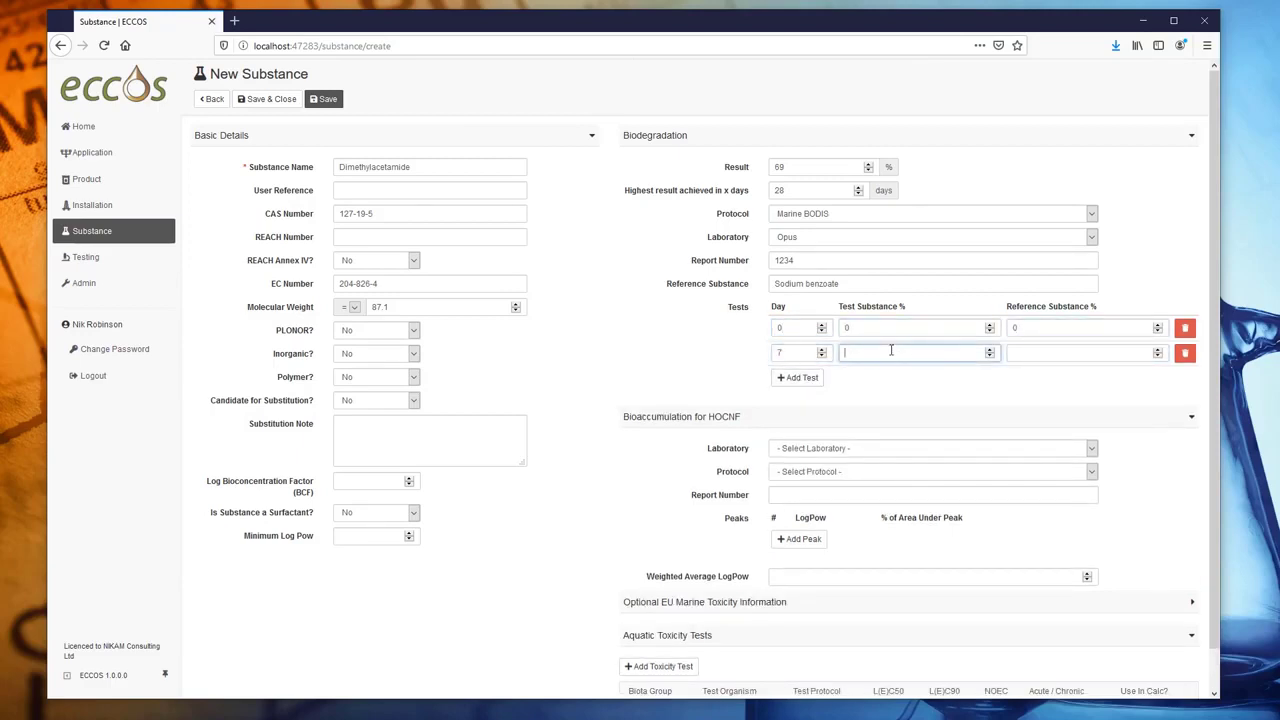
{"action": "type", "text": "35"}
{"action": "left_click", "coordinate": [1051, 355]}
{"action": "type", "text": "59"}
- Add test rows for days 14 (46%), 21 (74% reference) and 28 (69%)
{"action": "left_click", "coordinate": [799, 378]}
{"action": "left_click", "coordinate": [798, 378]}
{"action": "type", "text": "14"}
{"action": "left_click", "coordinate": [875, 379]}
{"action": "type", "text": "46"}
{"action": "left_click", "coordinate": [1049, 382]}
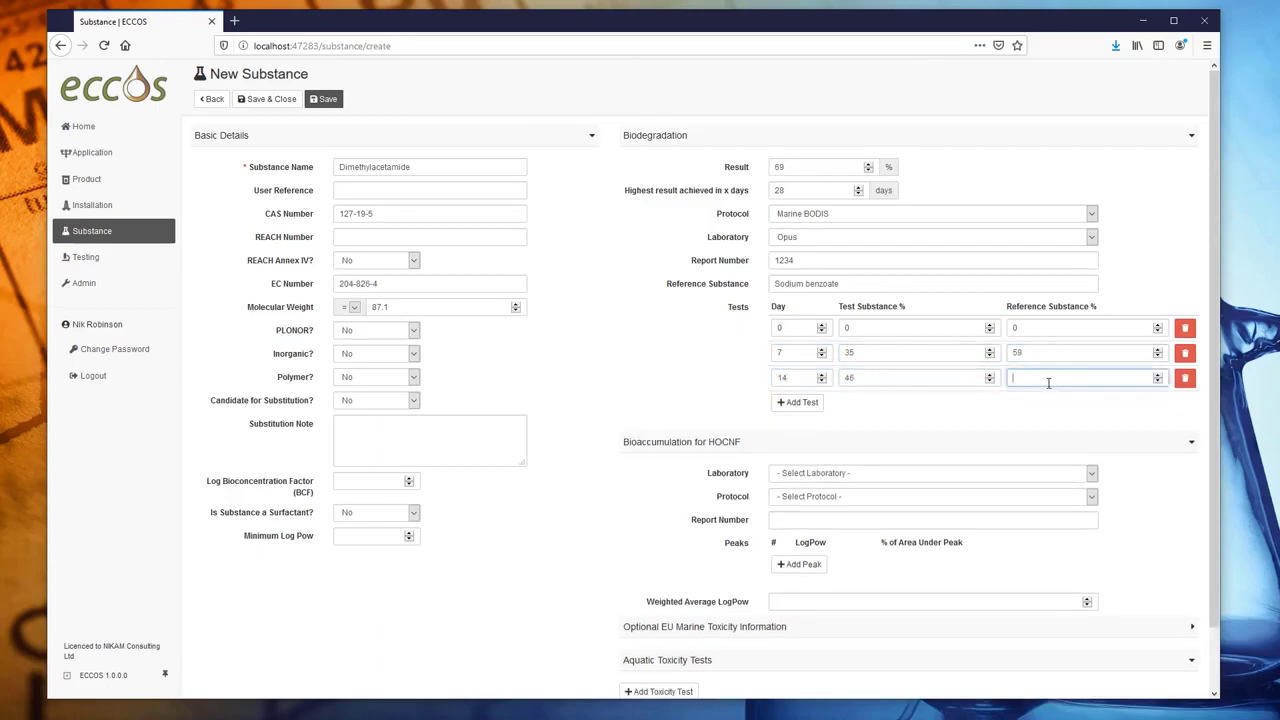
{"action": "type", "text": "67"}
{"action": "type", "text": "57"}
{"action": "left_click", "coordinate": [1040, 405]}
{"action": "type", "text": "74"}
{"action": "left_click", "coordinate": [795, 430]}
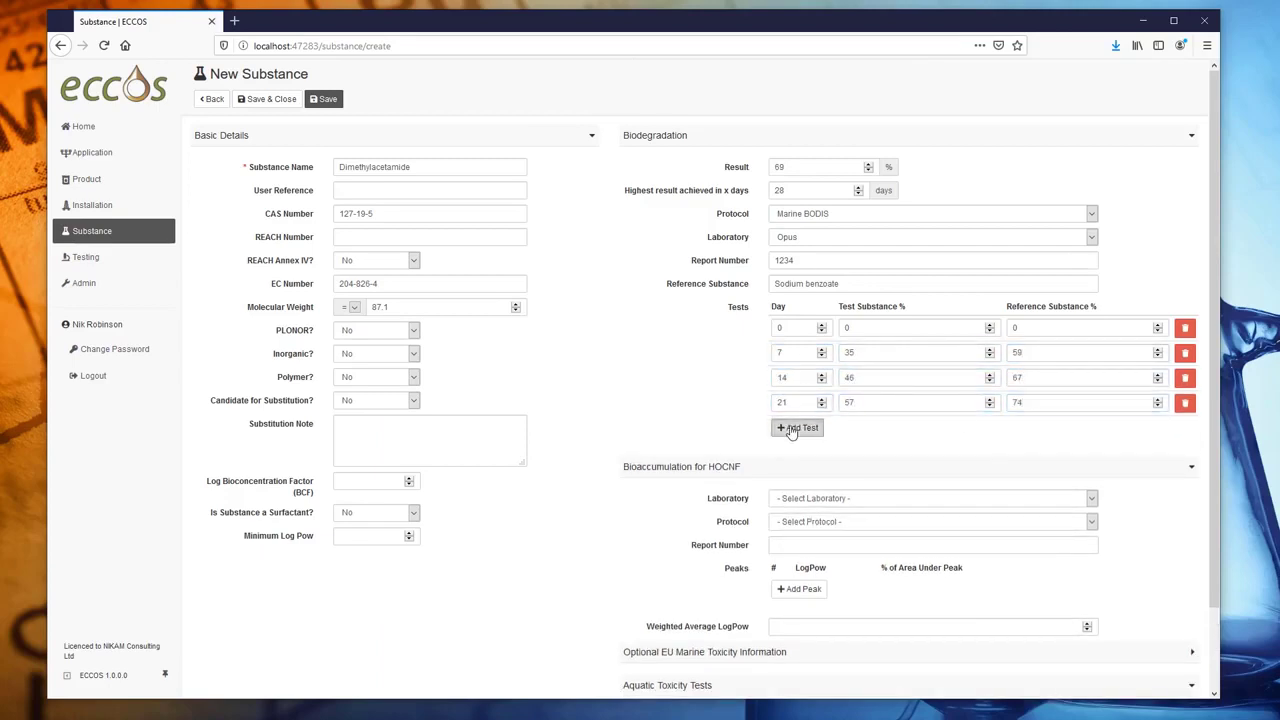
{"action": "left_click", "coordinate": [794, 429]}
{"action": "type", "text": "28"}
{"action": "left_click", "coordinate": [894, 431]}
{"action": "type", "text": "69"}
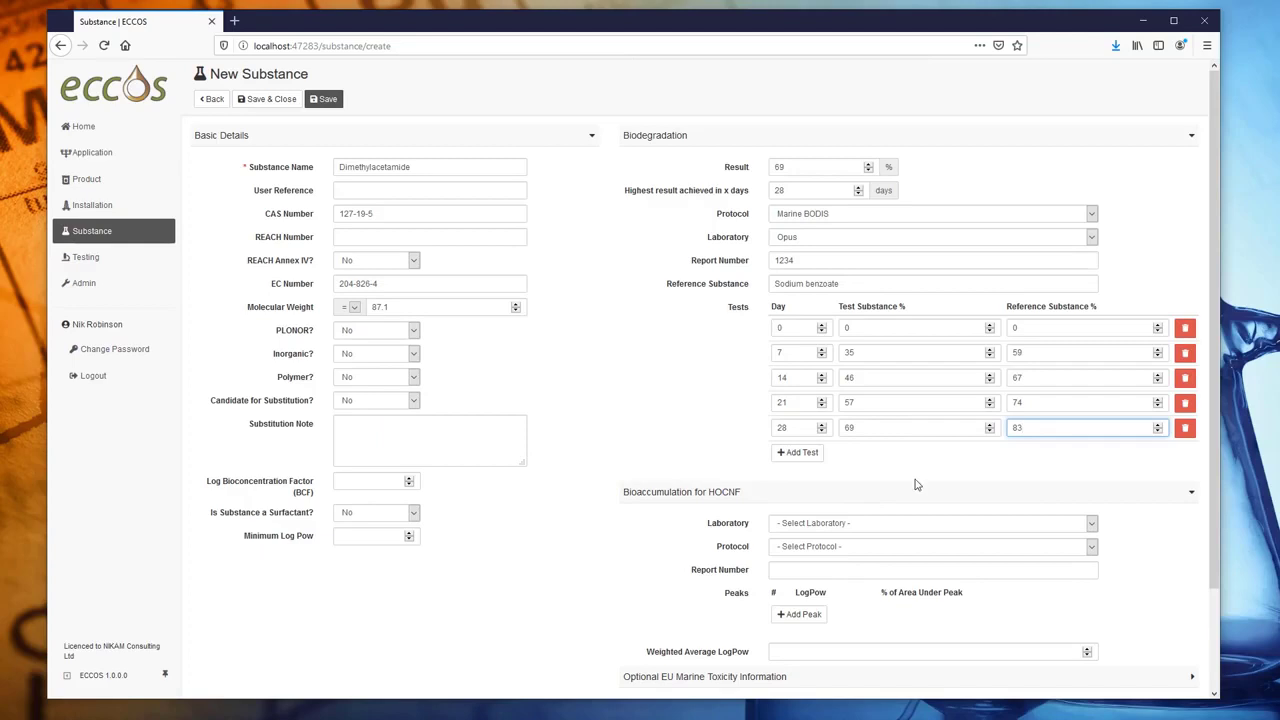
- Enter bioaccumulation data: Opus laboratory, OECD 117 protocol, report 1234, weighted average LogPow -2.8
{"action": "scroll", "coordinate": [877, 478], "scroll_direction": "down", "scroll_amount": 2}
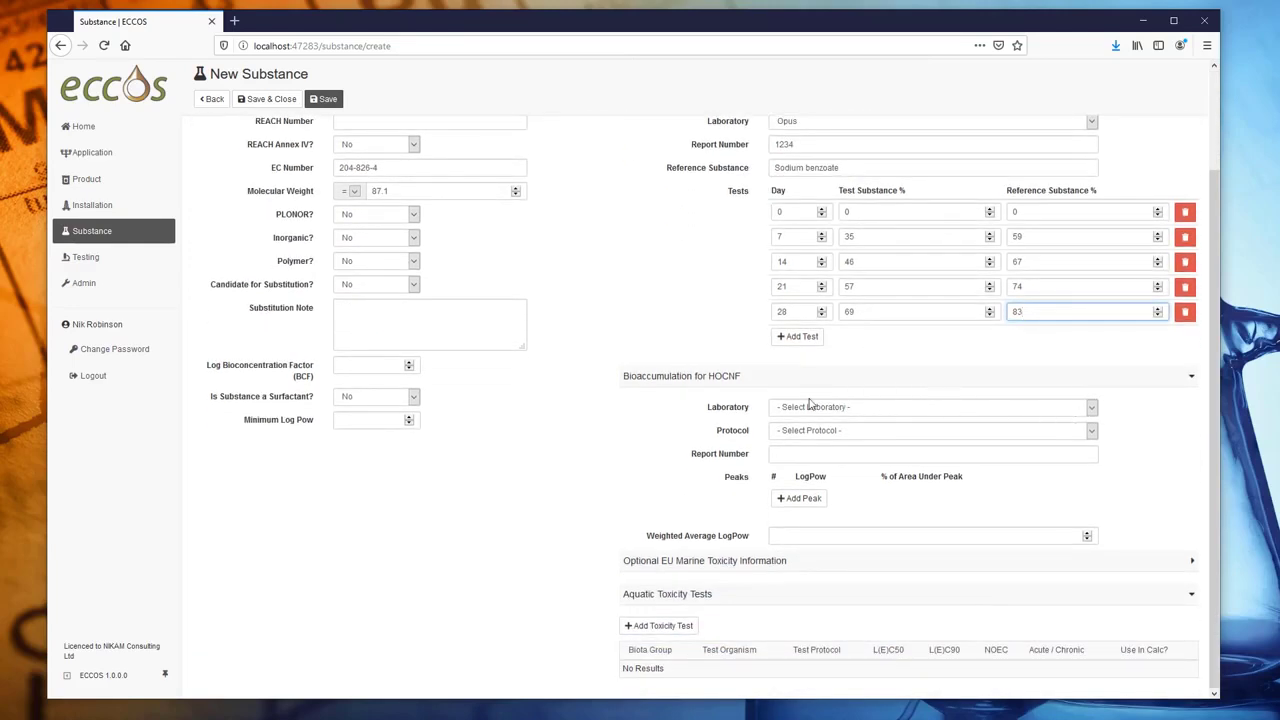
{"action": "left_click", "coordinate": [849, 410]}
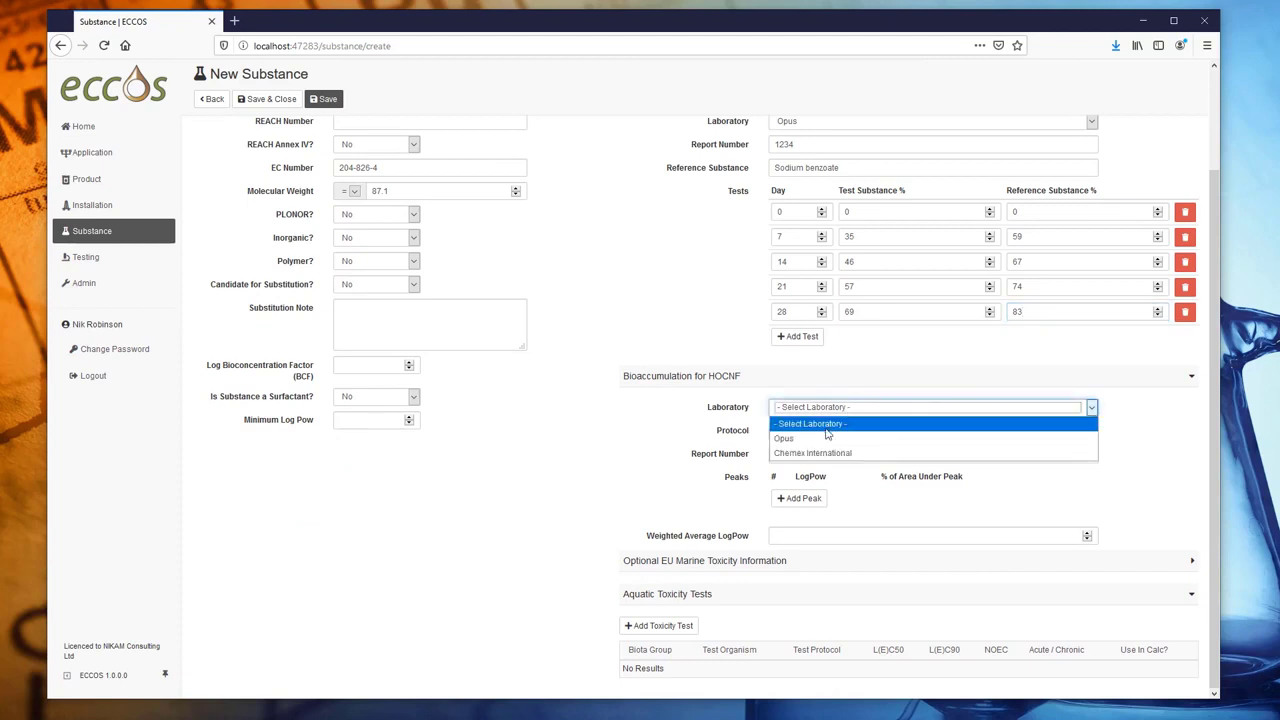
{"action": "left_click", "coordinate": [824, 435]}
{"action": "left_click", "coordinate": [825, 431]}
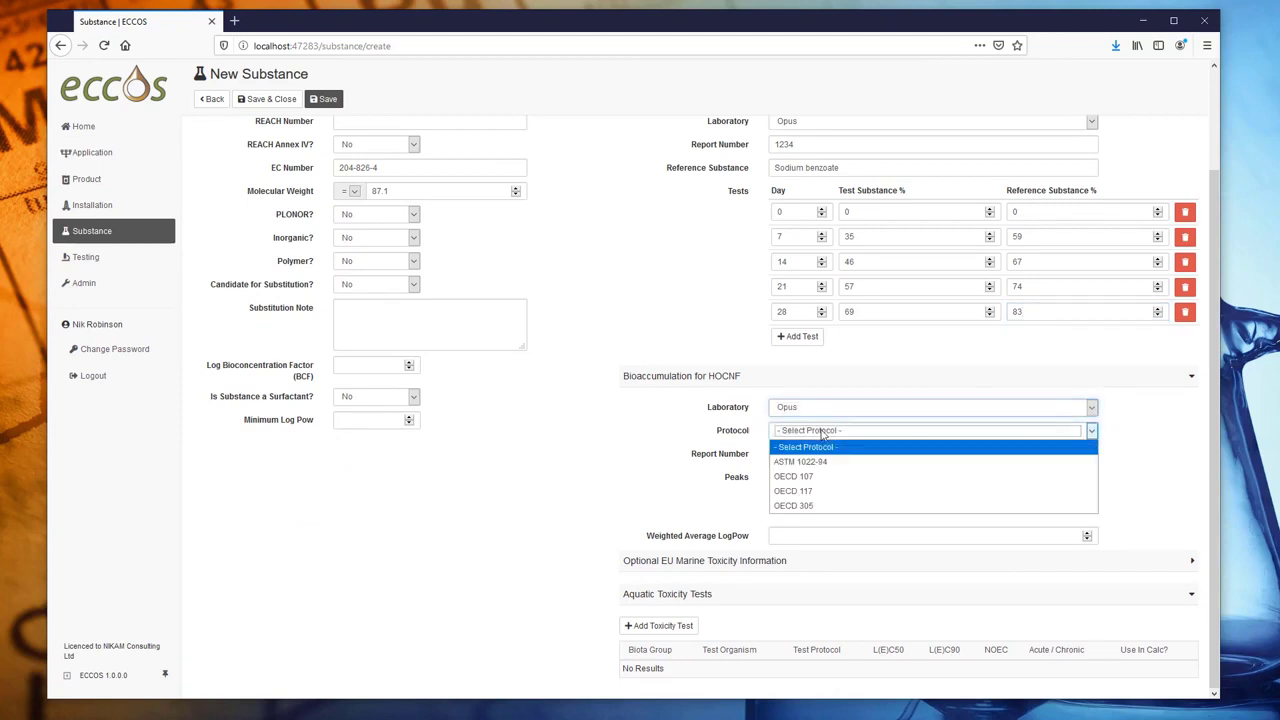
{"action": "left_click", "coordinate": [820, 491]}
{"action": "left_click", "coordinate": [829, 456]}
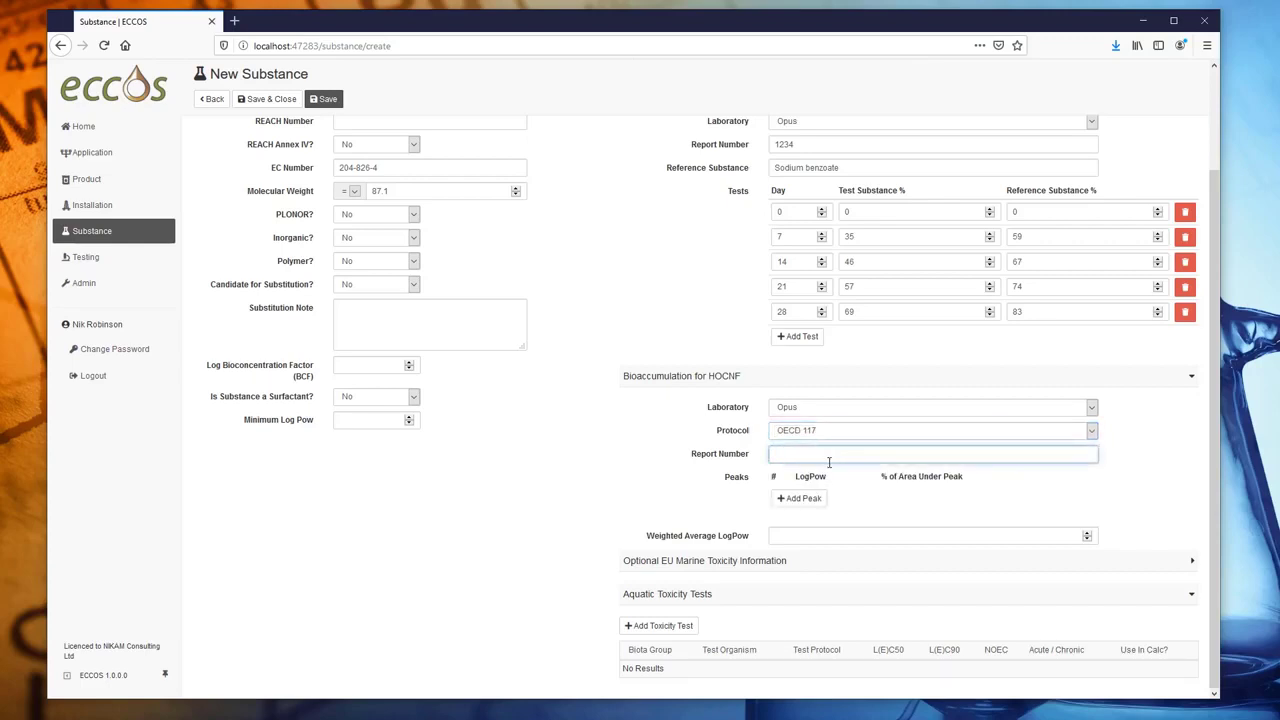
{"action": "type", "text": "1234"}
{"action": "left_click", "coordinate": [828, 540]}
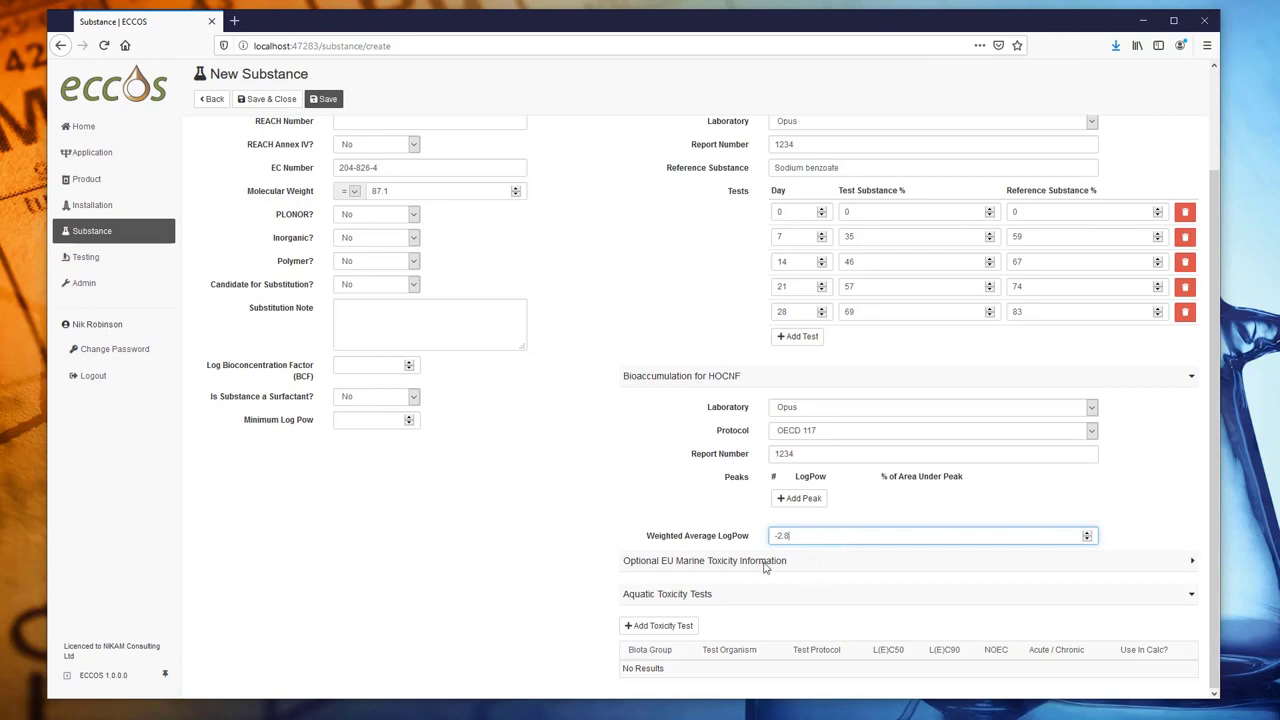
- Add an Algae test: Skeletonema costatum, ISO 10253, Opus, Nominal, L(E)C50 41
{"action": "left_click", "coordinate": [663, 626]}
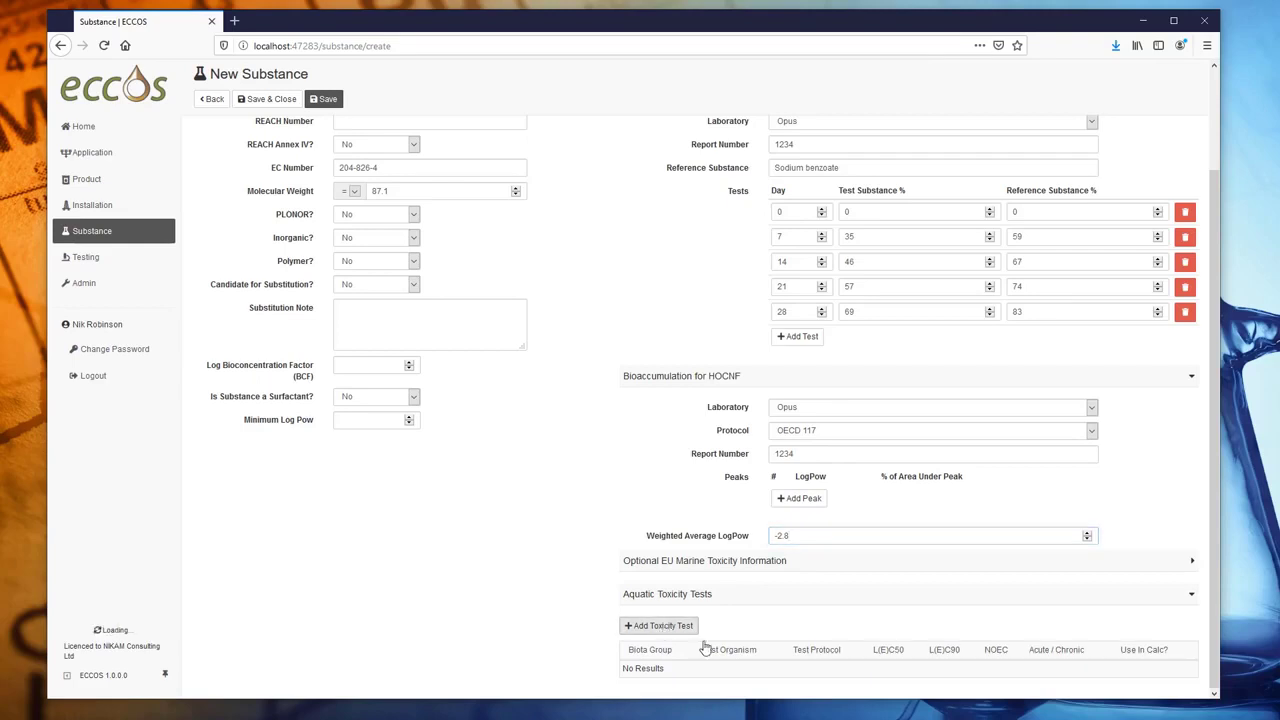
{"action": "left_click", "coordinate": [727, 258]}
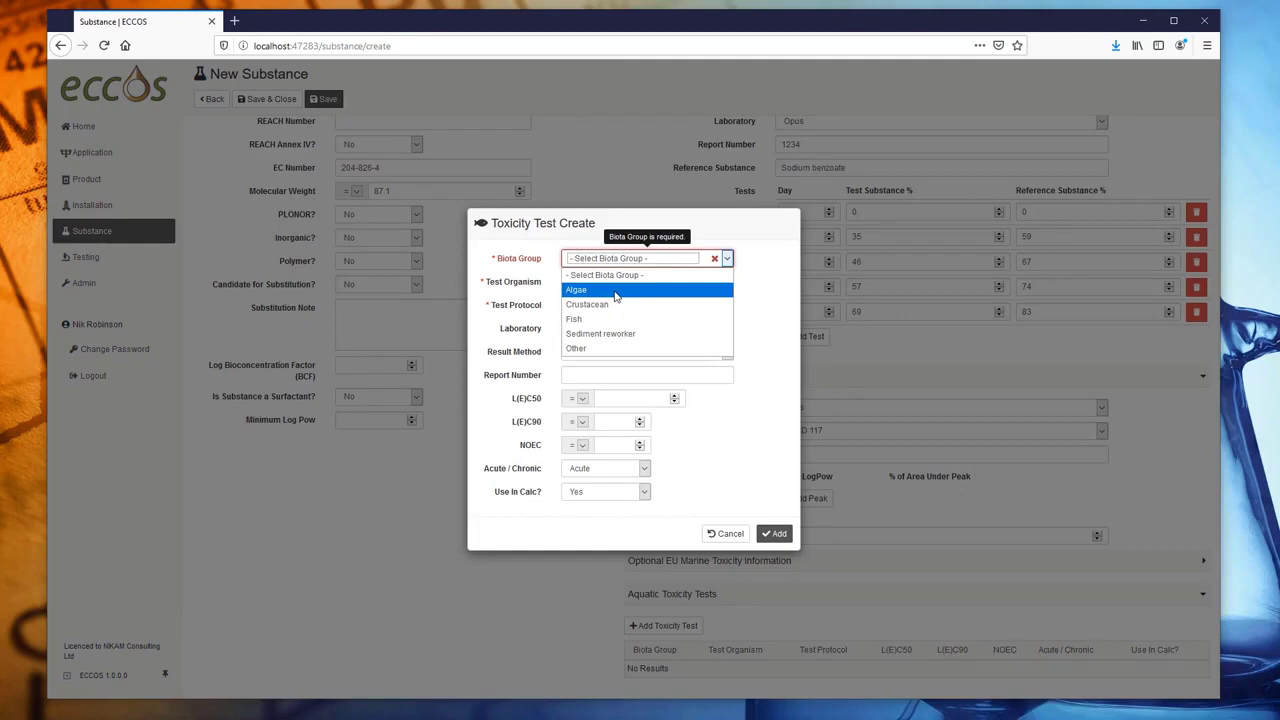
{"action": "left_click", "coordinate": [616, 292]}
{"action": "left_click", "coordinate": [630, 284]}
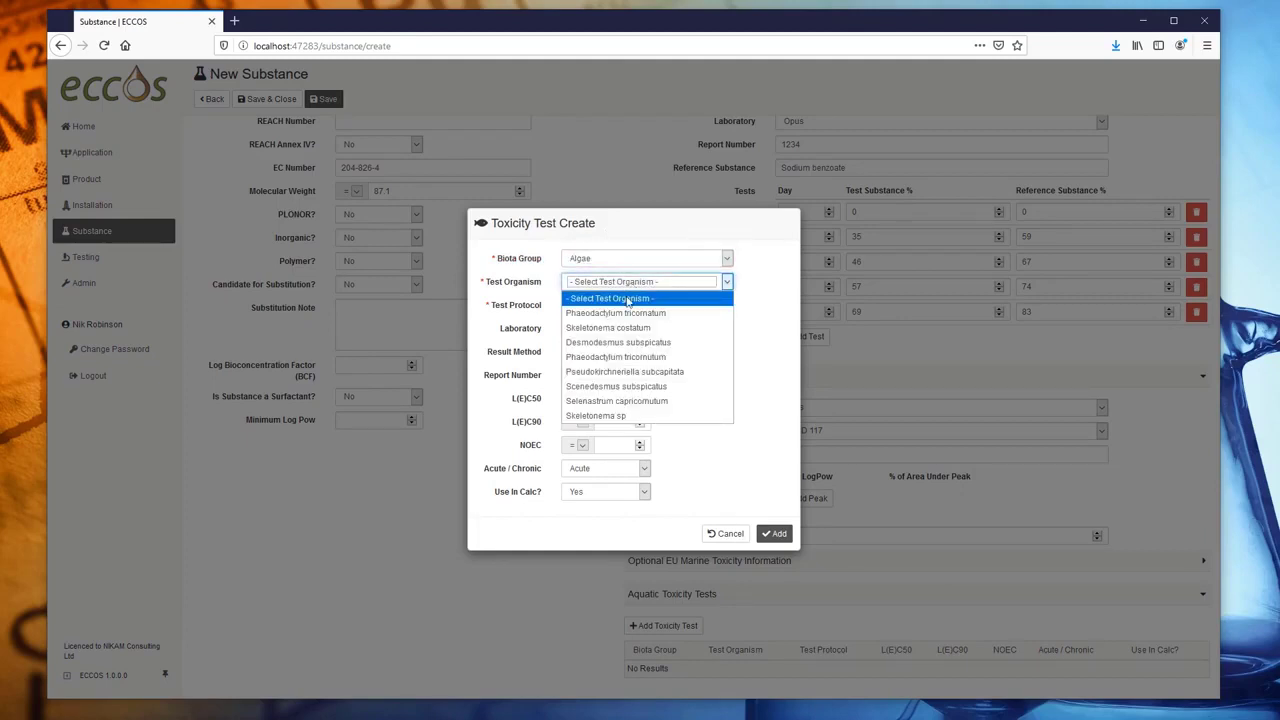
{"action": "left_click", "coordinate": [628, 328]}
{"action": "left_click", "coordinate": [608, 306]}
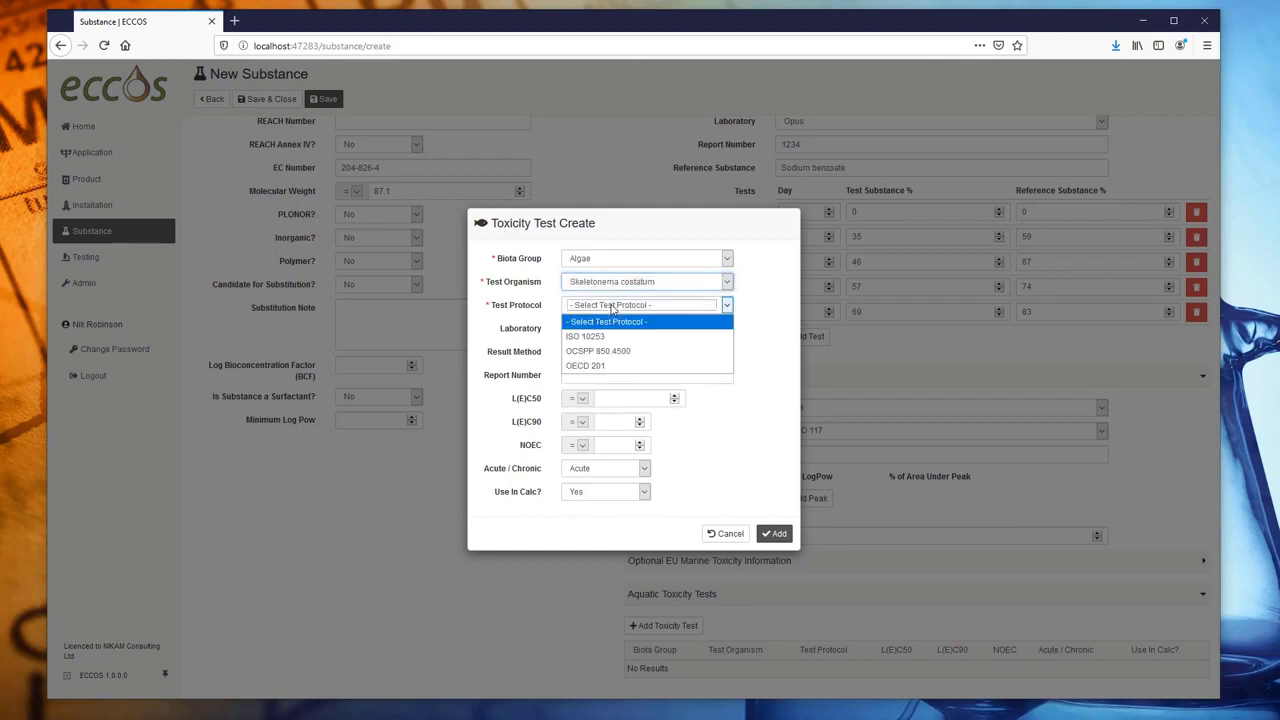
{"action": "left_click", "coordinate": [628, 338]}
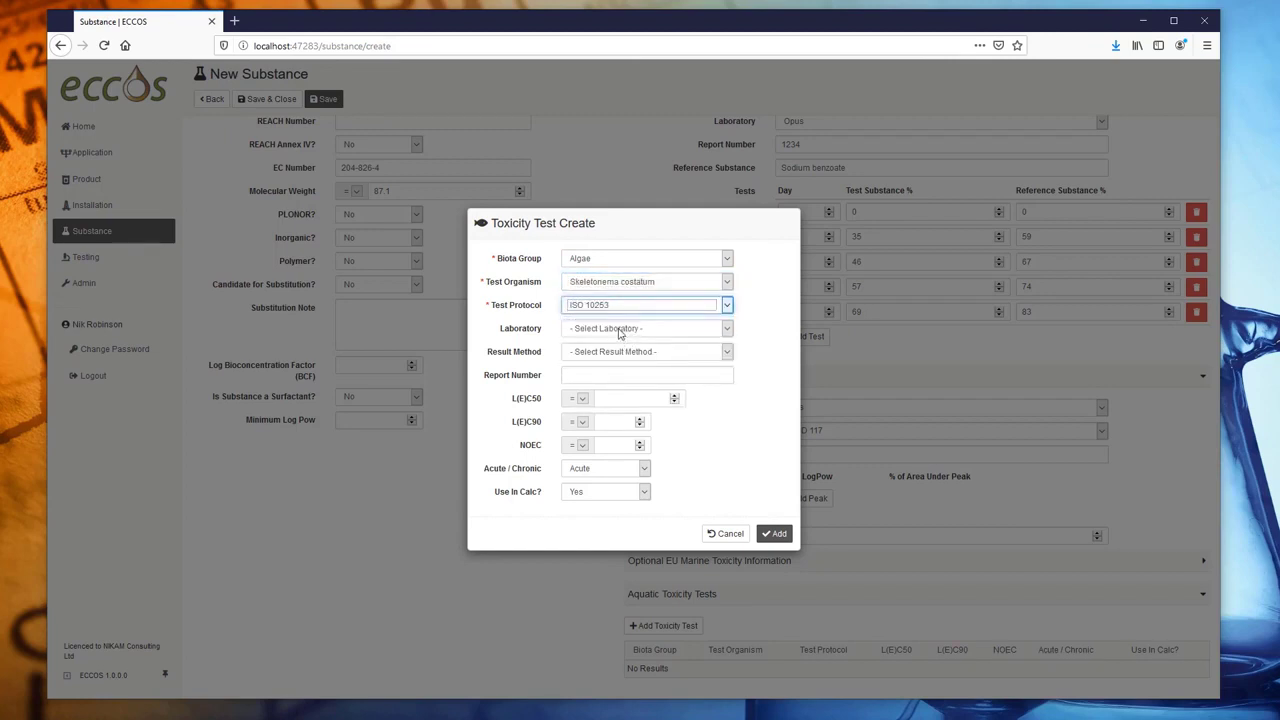
{"action": "left_click", "coordinate": [618, 330]}
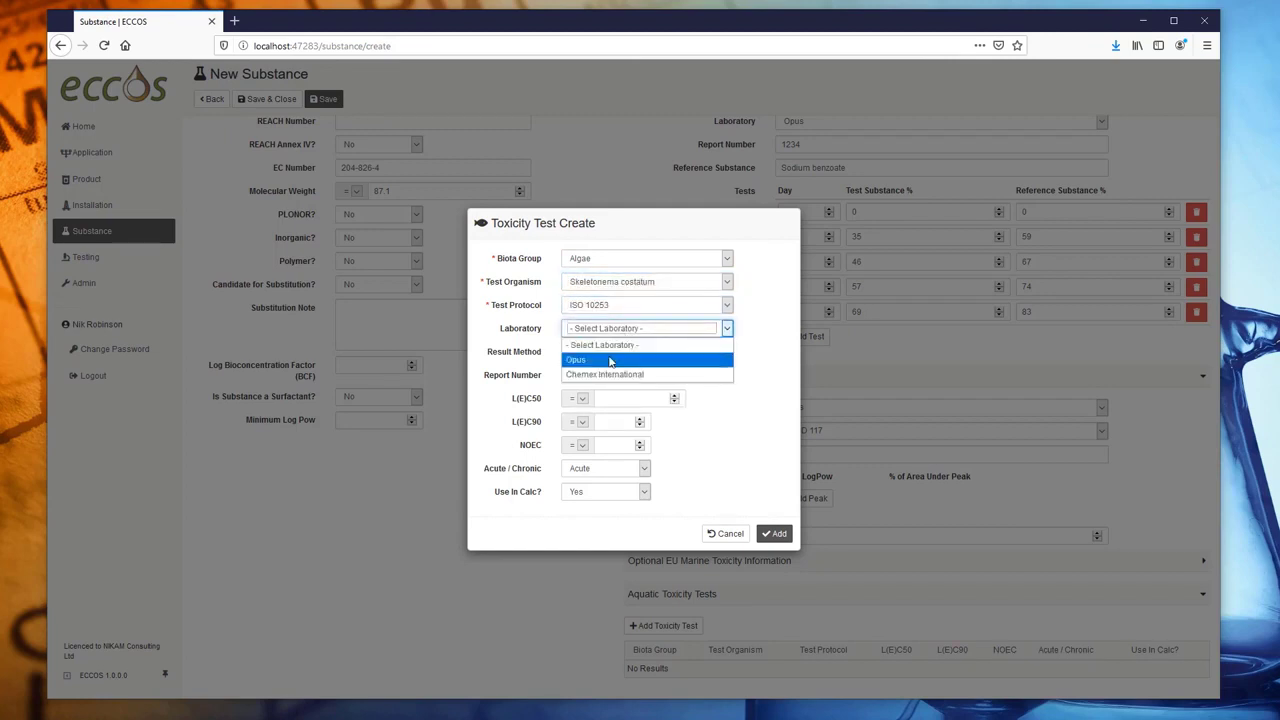
{"action": "left_click", "coordinate": [612, 362]}
{"action": "left_click", "coordinate": [628, 351]}
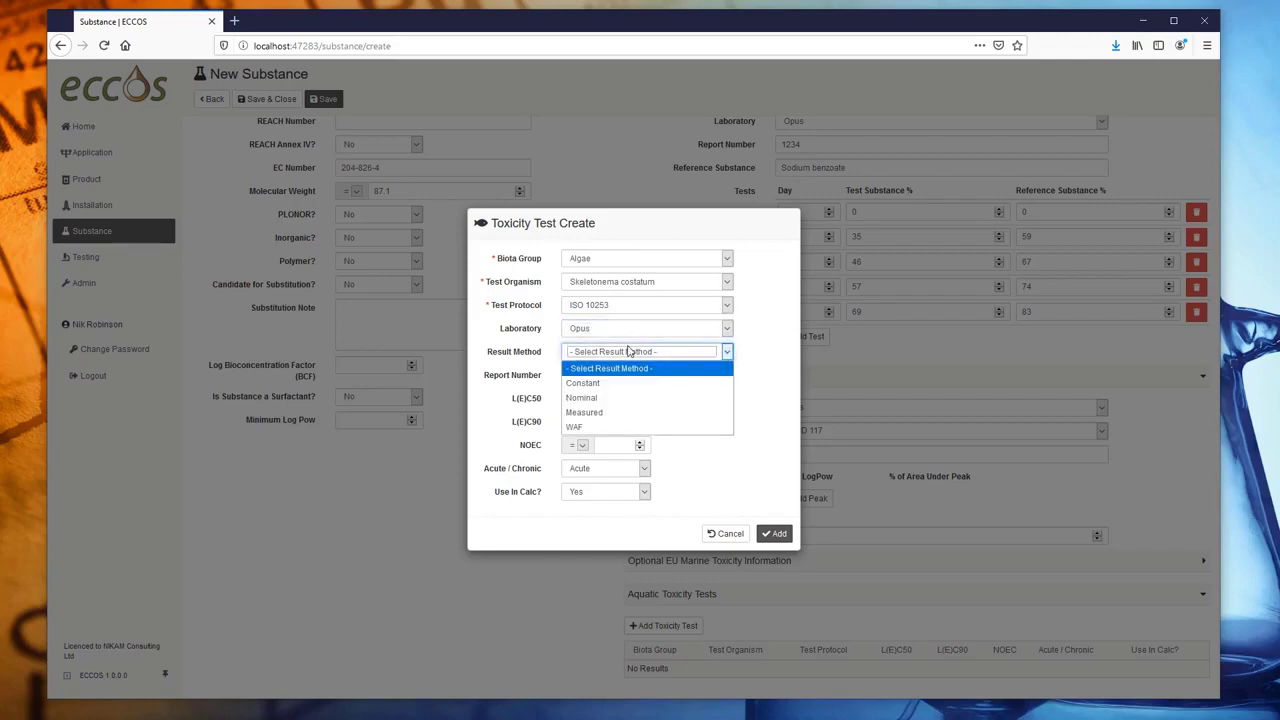
{"action": "left_click", "coordinate": [615, 400]}
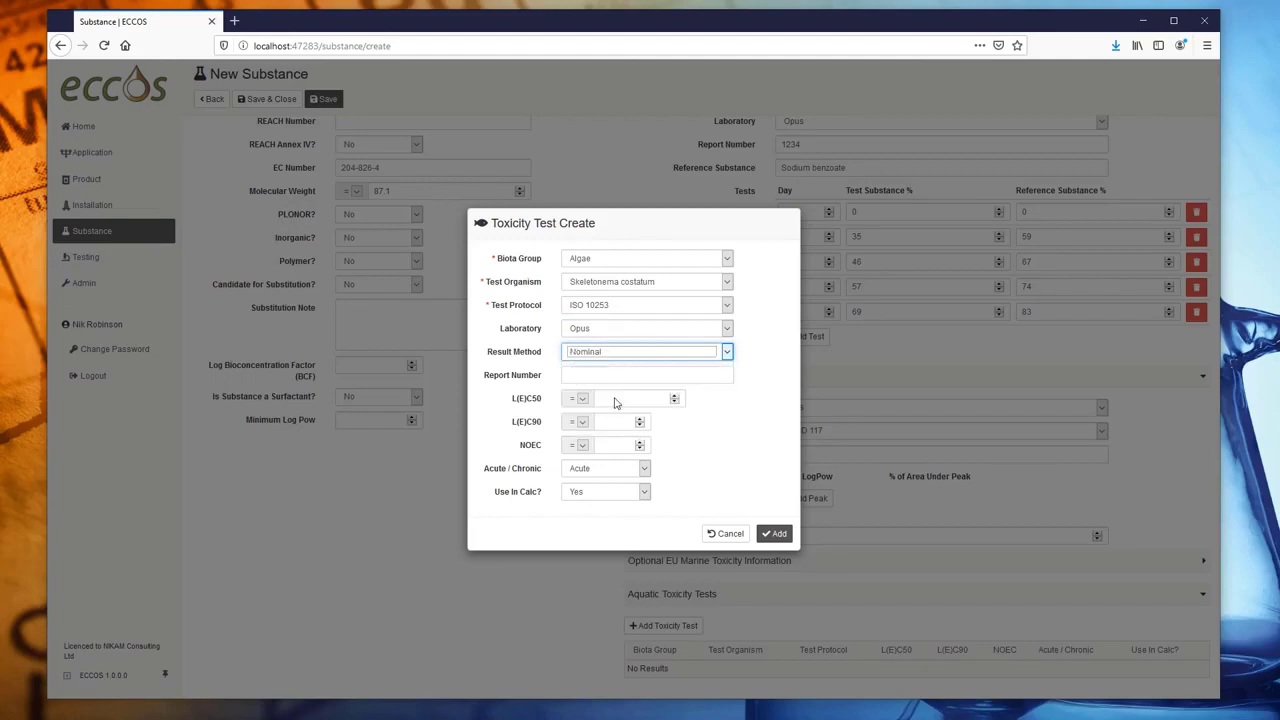
{"action": "left_click", "coordinate": [604, 376]}
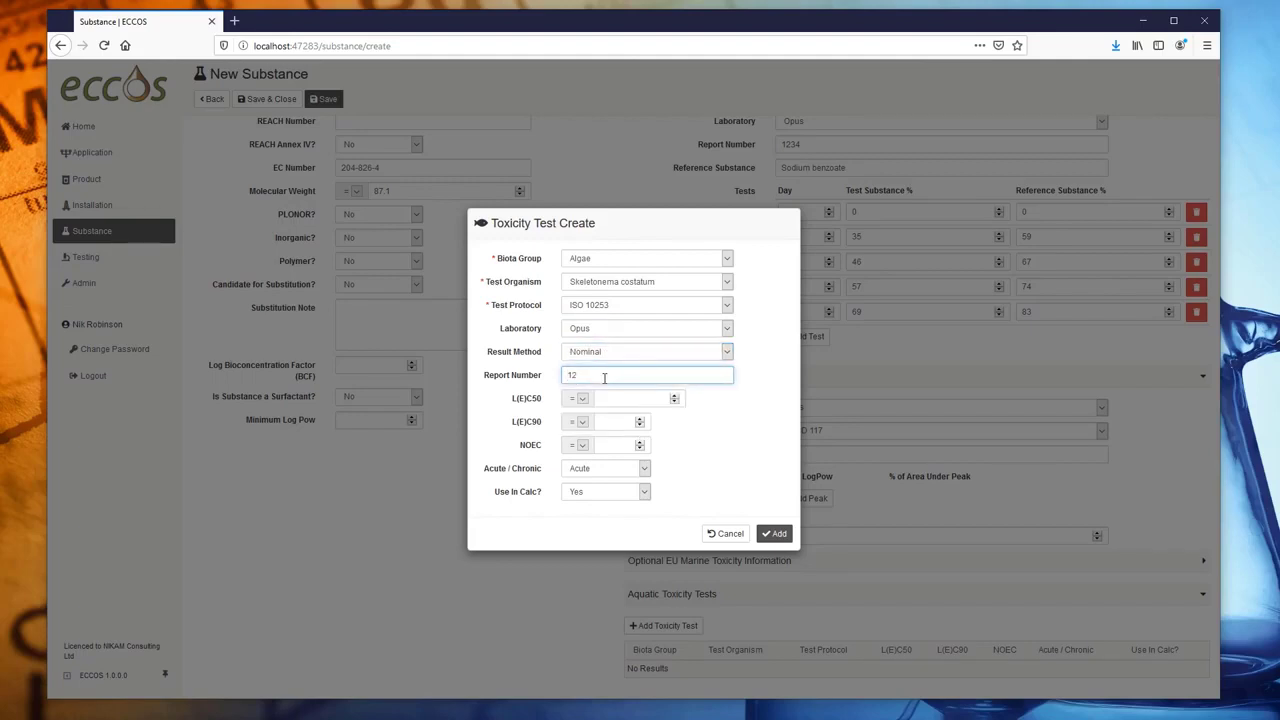
{"action": "left_click", "coordinate": [624, 400]}
{"action": "type", "text": "41"}
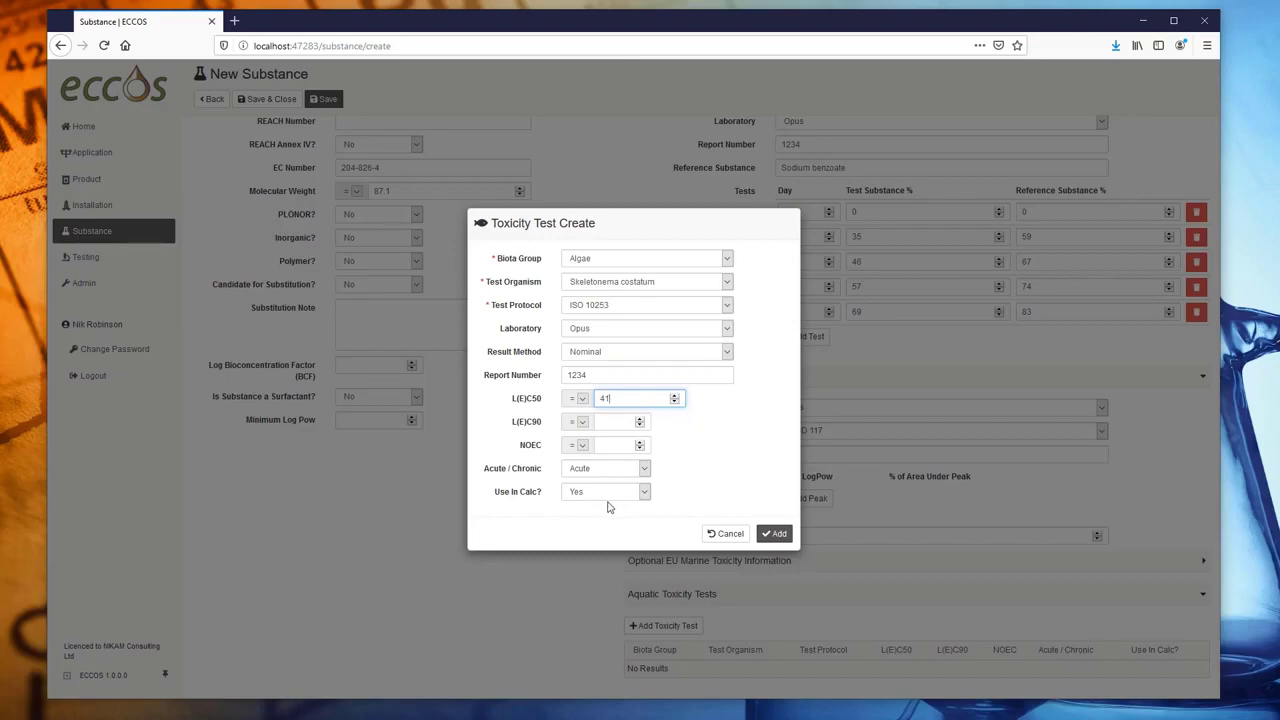
{"action": "left_click", "coordinate": [775, 533]}
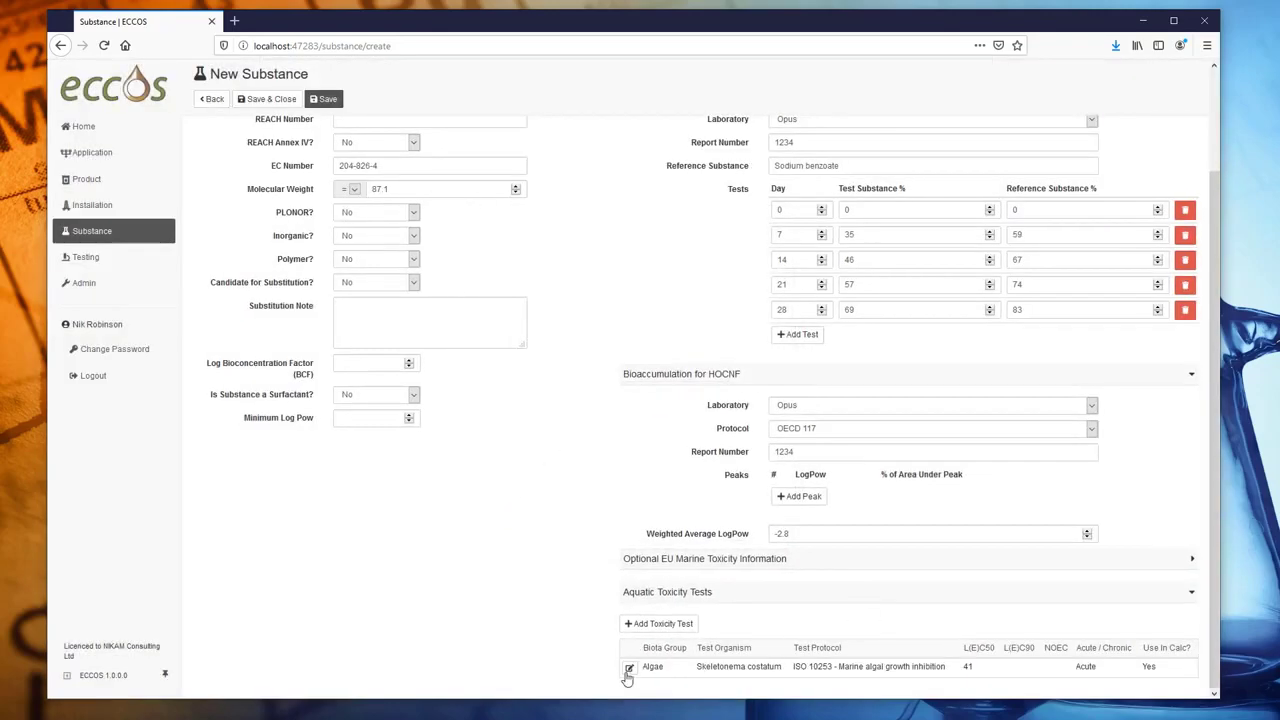
- Add a Crustacean test with Acartia tonsa and L(E)C50 77.4
{"action": "left_click", "coordinate": [652, 627]}
{"action": "left_click", "coordinate": [625, 259]}
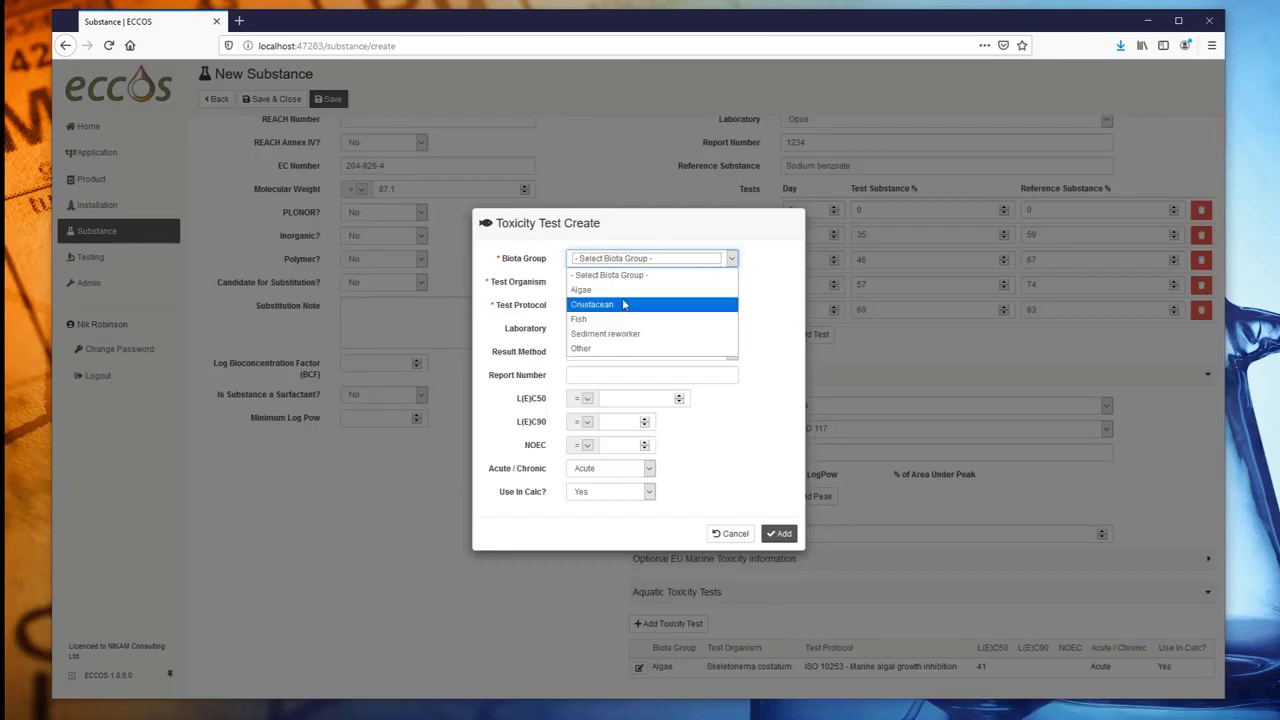
{"action": "left_click", "coordinate": [623, 304]}
{"action": "left_click", "coordinate": [621, 283]}
{"action": "left_click", "coordinate": [620, 313]}
{"action": "left_click", "coordinate": [619, 309]}
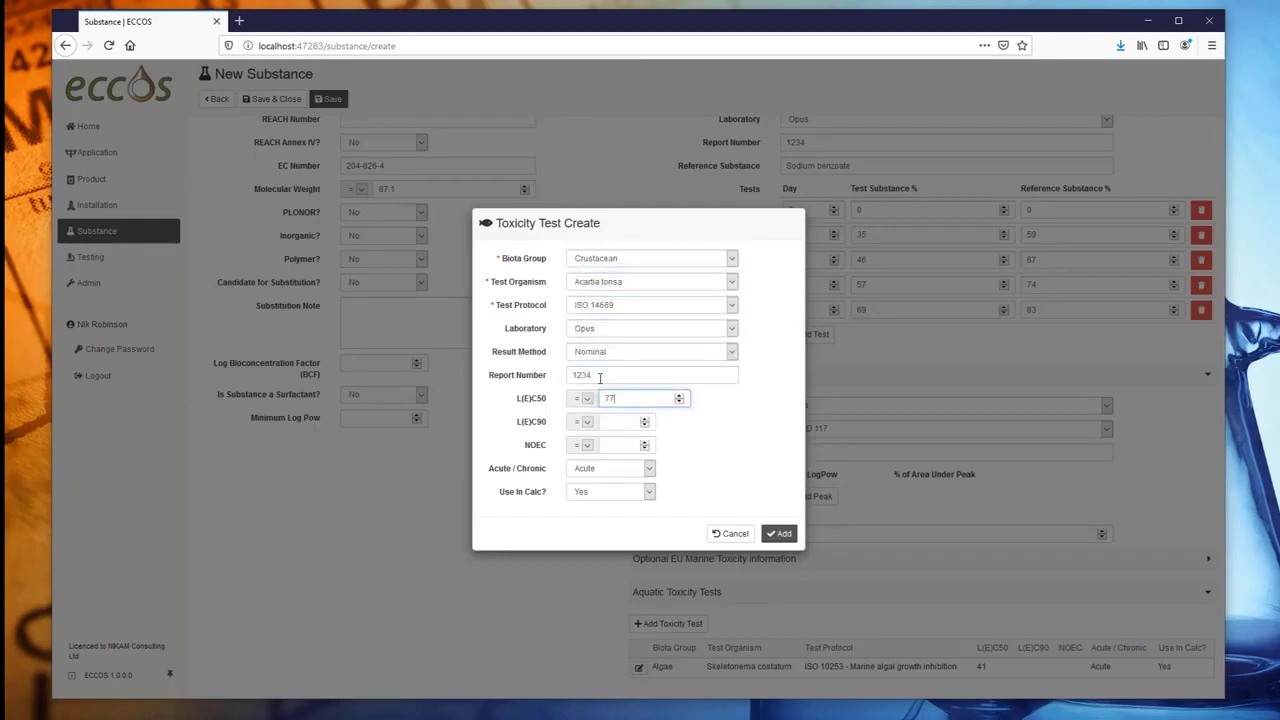
{"action": "left_click", "coordinate": [775, 533]}
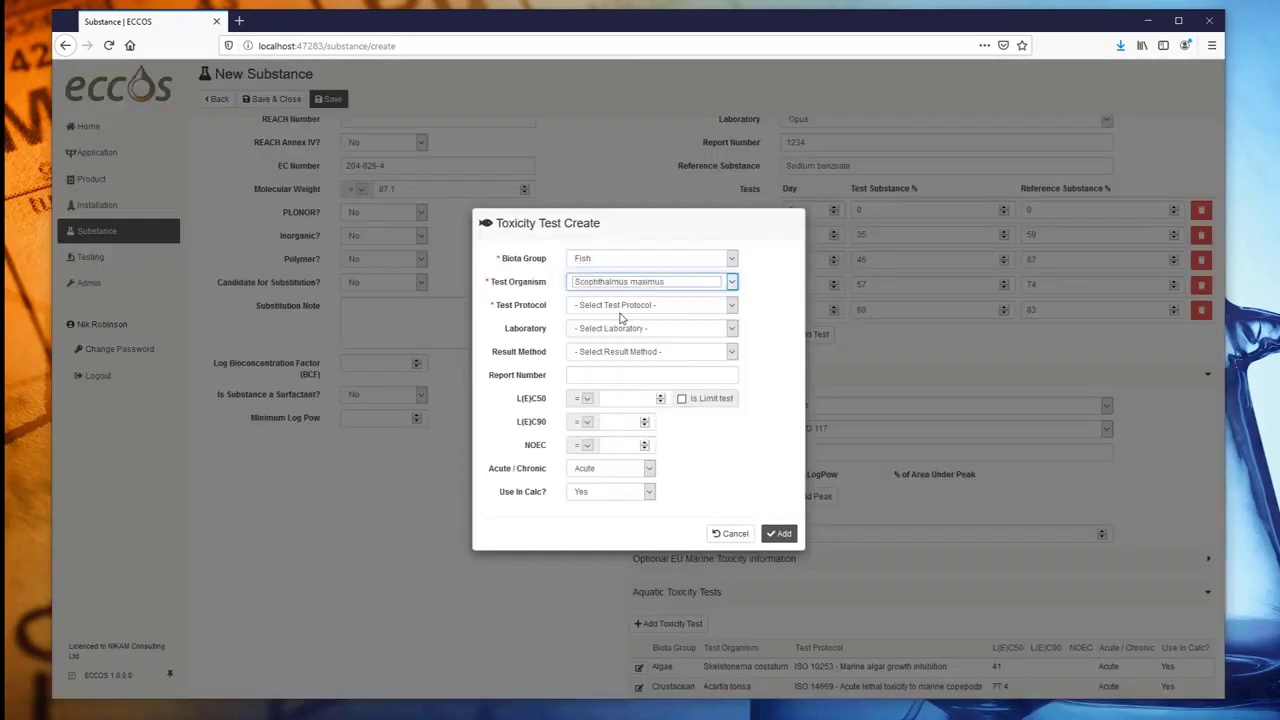
- Add the Fish test (OSPAR protocol, Opus, Nominal, report 1234, L(E)C50 11) and save Dimethylacetamide
{"action": "left_click", "coordinate": [620, 307]}
{"action": "left_click", "coordinate": [620, 335]}
{"action": "left_click", "coordinate": [617, 329]}
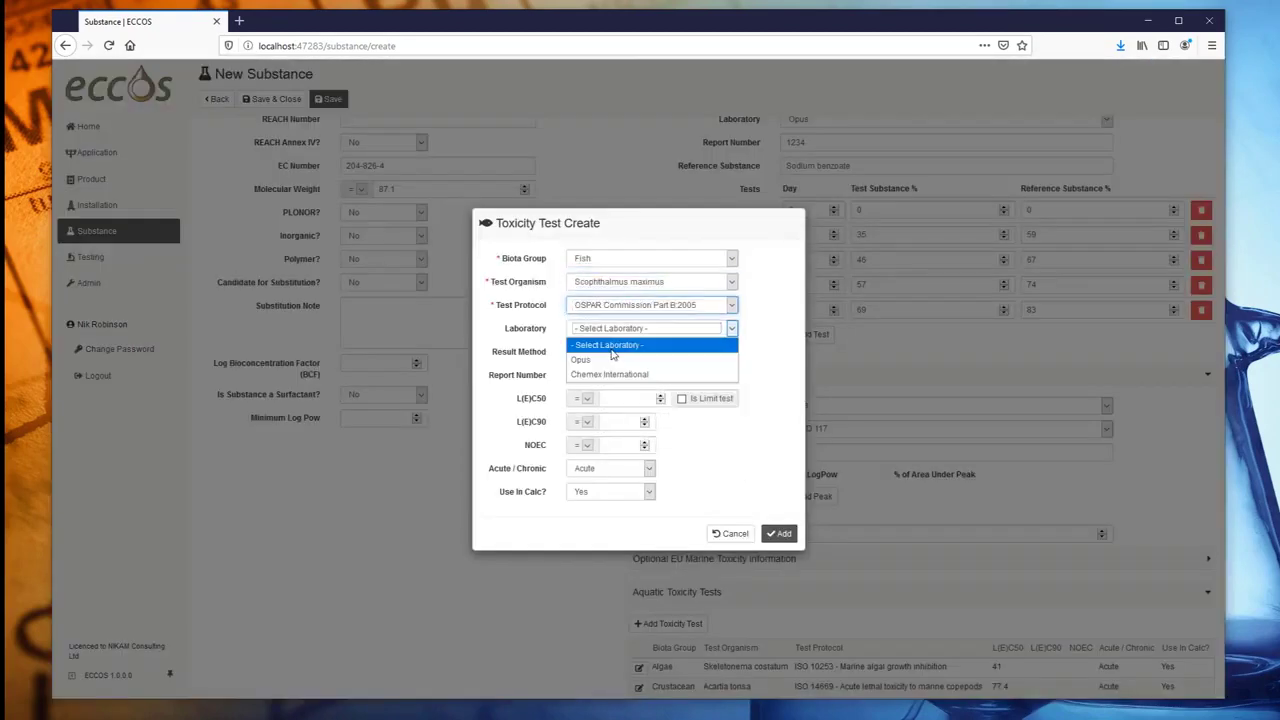
{"action": "left_click", "coordinate": [614, 358]}
{"action": "left_click", "coordinate": [612, 352]}
{"action": "left_click", "coordinate": [610, 383]}
{"action": "left_click", "coordinate": [604, 376]}
{"action": "type", "text": "1234"}
{"action": "left_click", "coordinate": [778, 533]}
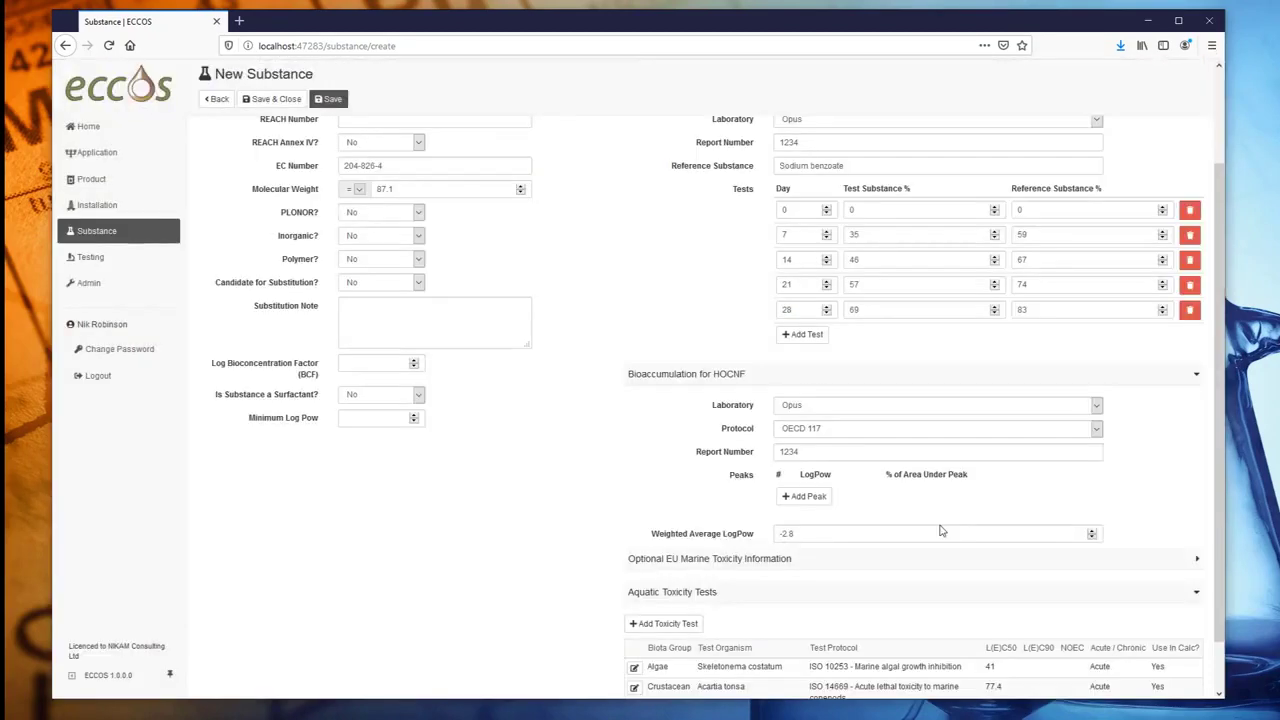
{"action": "scroll", "coordinate": [940, 535], "scroll_direction": "down", "scroll_amount": 1}
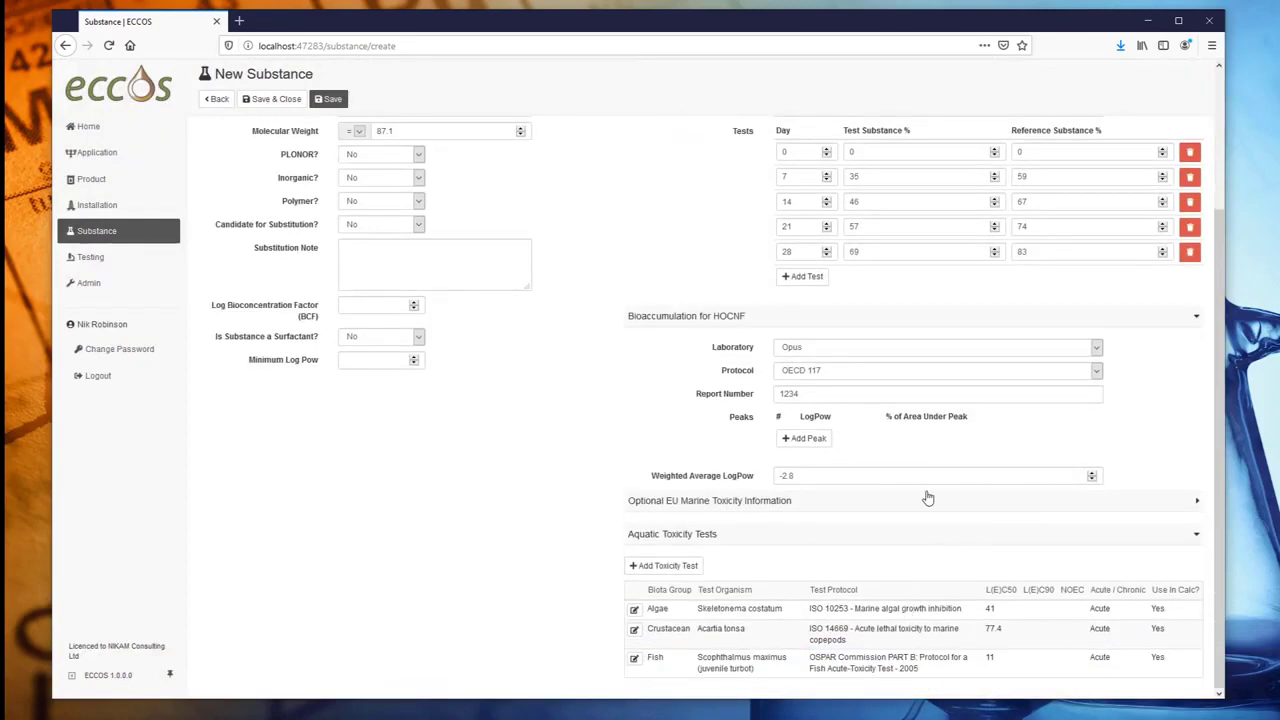
{"action": "scroll", "coordinate": [928, 497], "scroll_direction": "up", "scroll_amount": 3}
{"action": "left_click", "coordinate": [268, 102]}
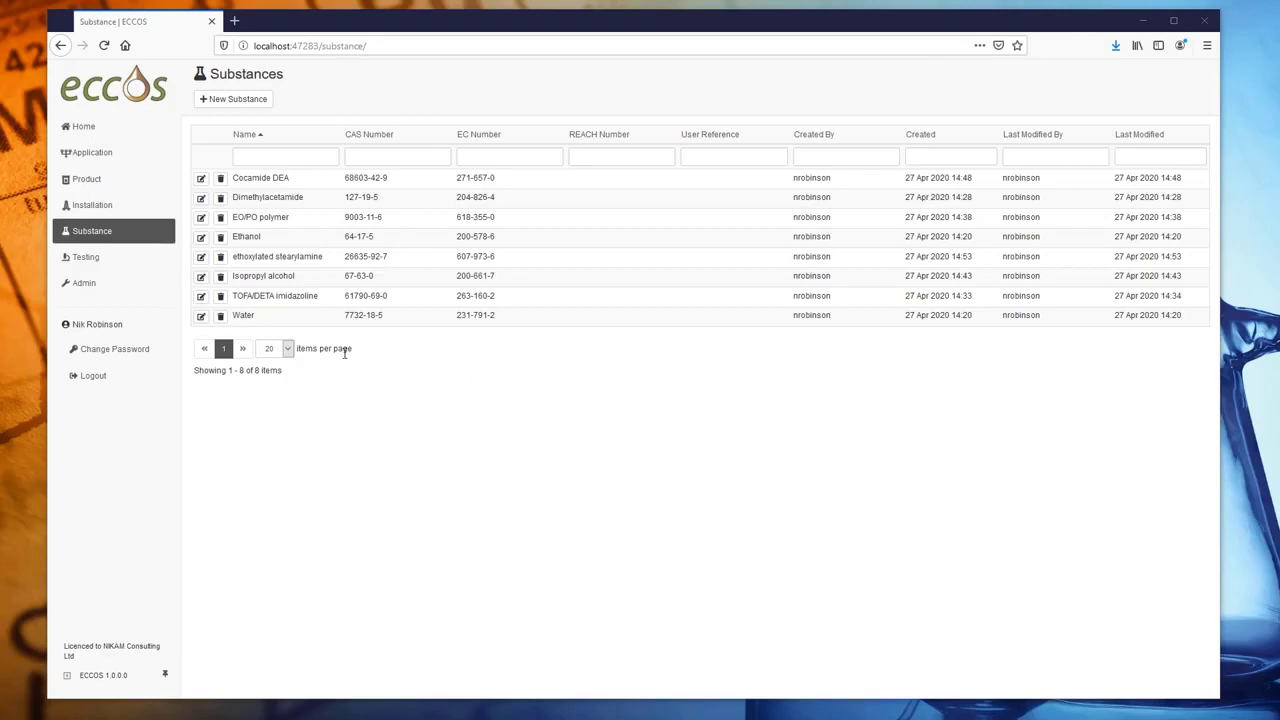
- Try filtering substances by name 'ami', clear the filter, and go to the Products list
{"action": "left_click", "coordinate": [287, 155]}
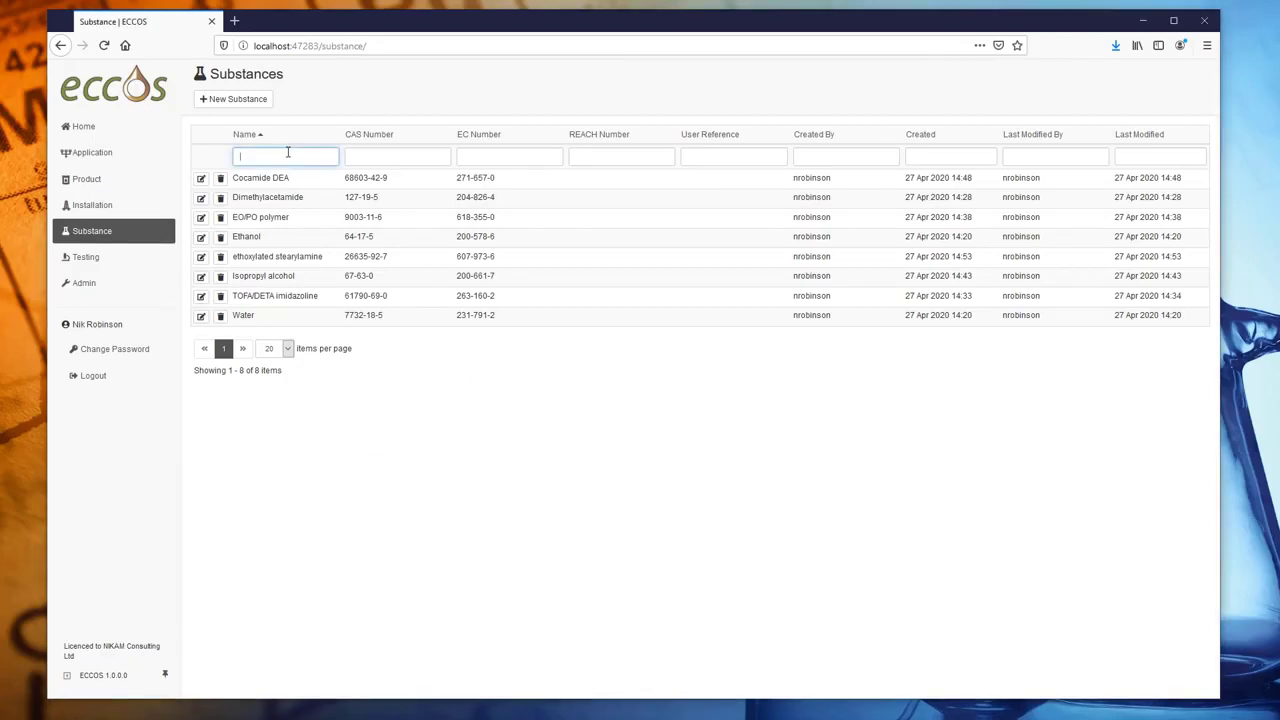
{"action": "type", "text": "ami"}
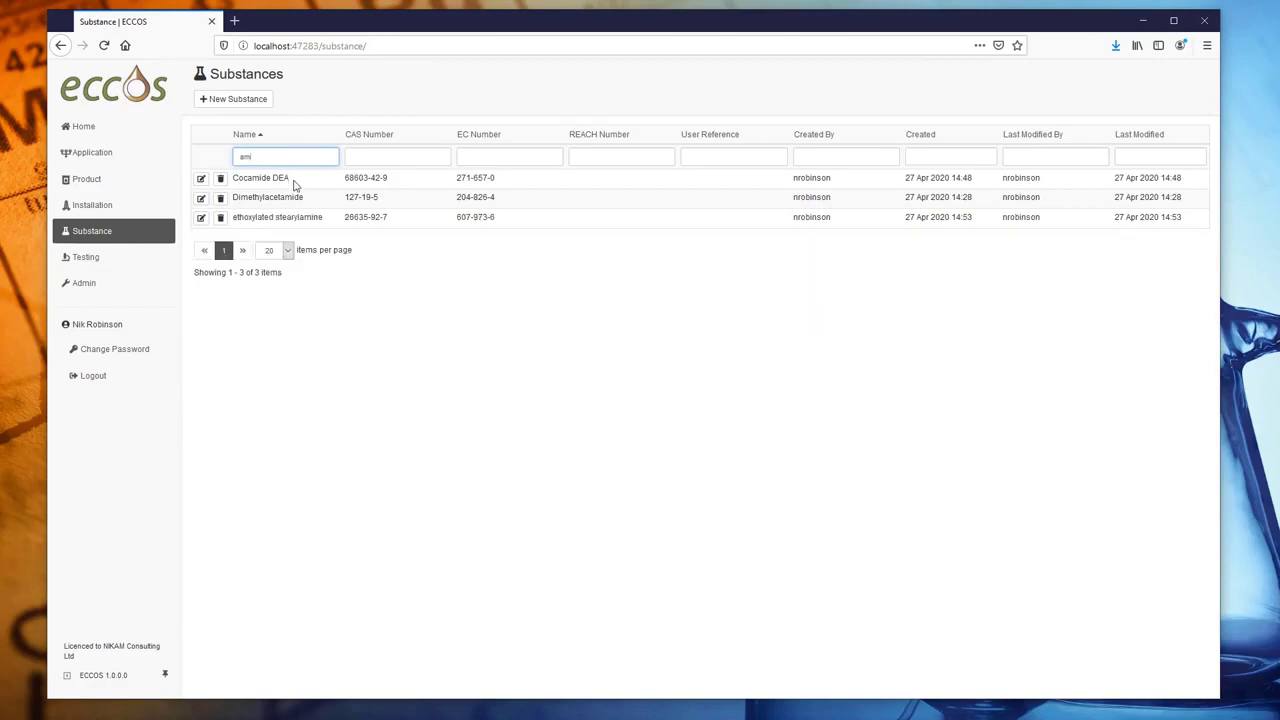
{"action": "key", "text": "BackSpace"}
{"action": "key", "text": "BackSpace"}
{"action": "key", "text": "BackSpace"}
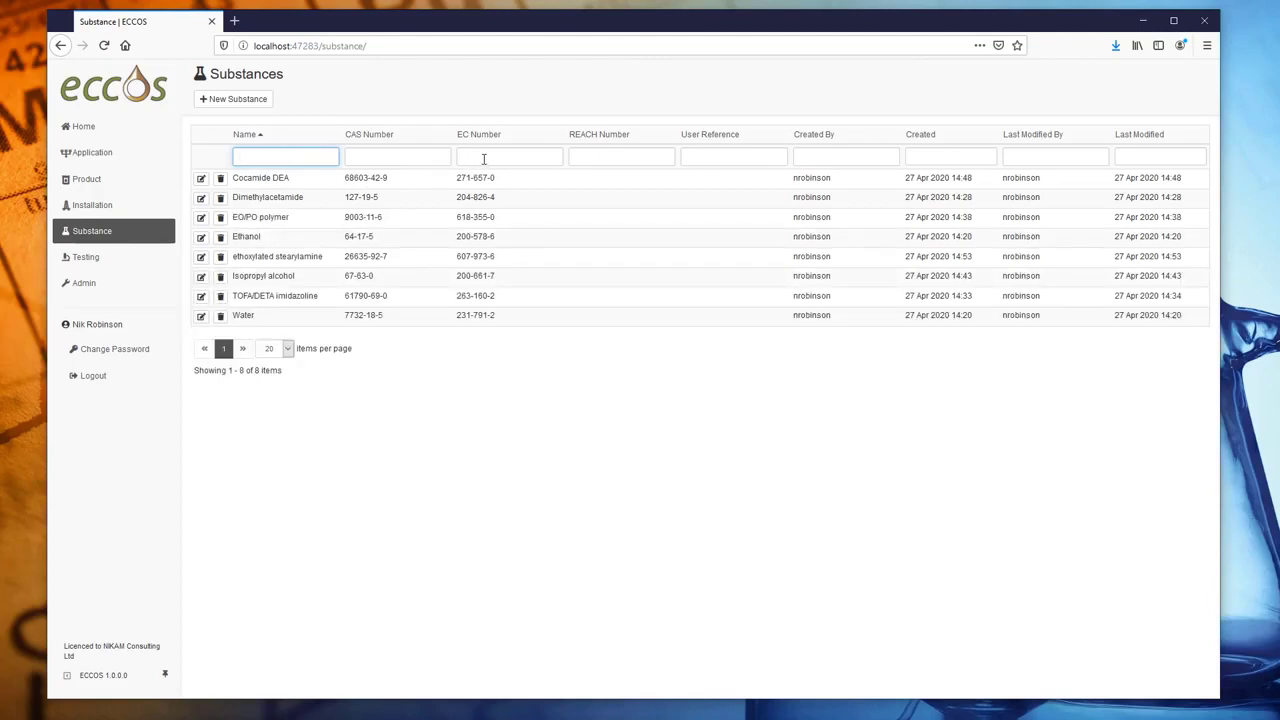
{"action": "left_click", "coordinate": [486, 157]}
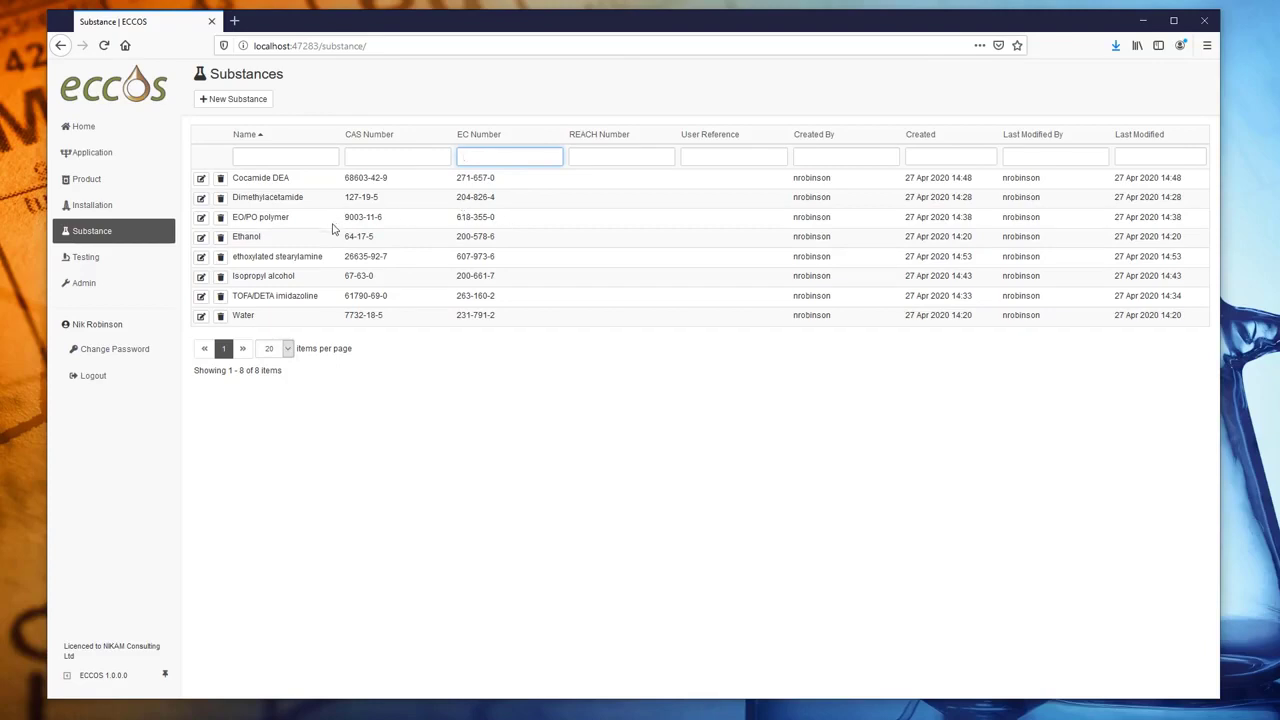
{"action": "left_click", "coordinate": [101, 184]}
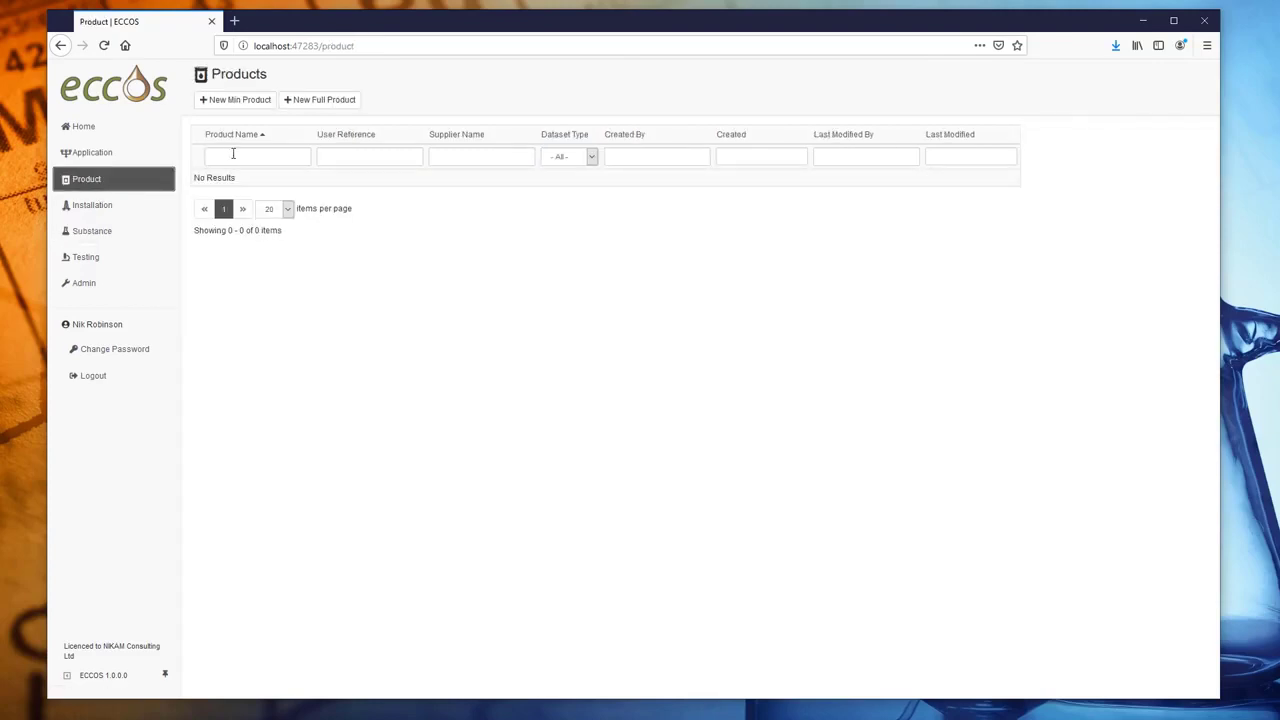
- Create a new product named WonderChem 123, user reference PR-123, supplier NIKAM
{"action": "left_click", "coordinate": [285, 106]}
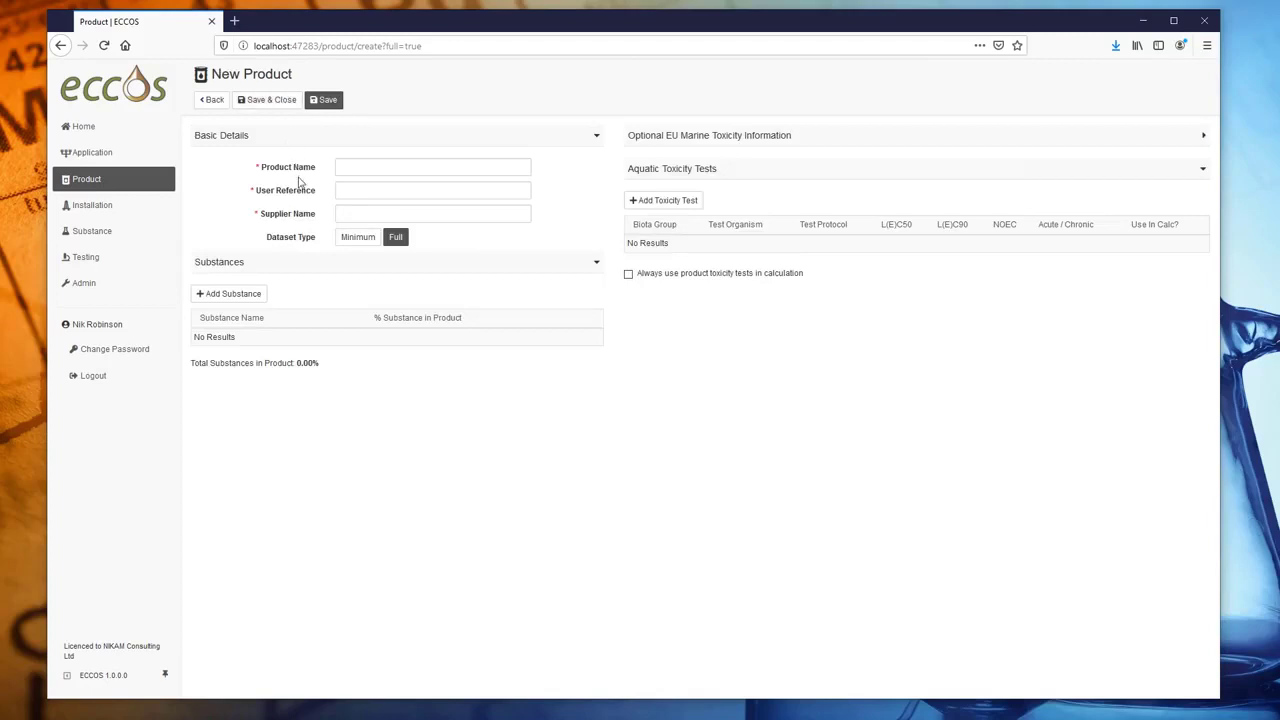
{"action": "left_click", "coordinate": [356, 168]}
{"action": "type", "text": "WonderChem 123"}
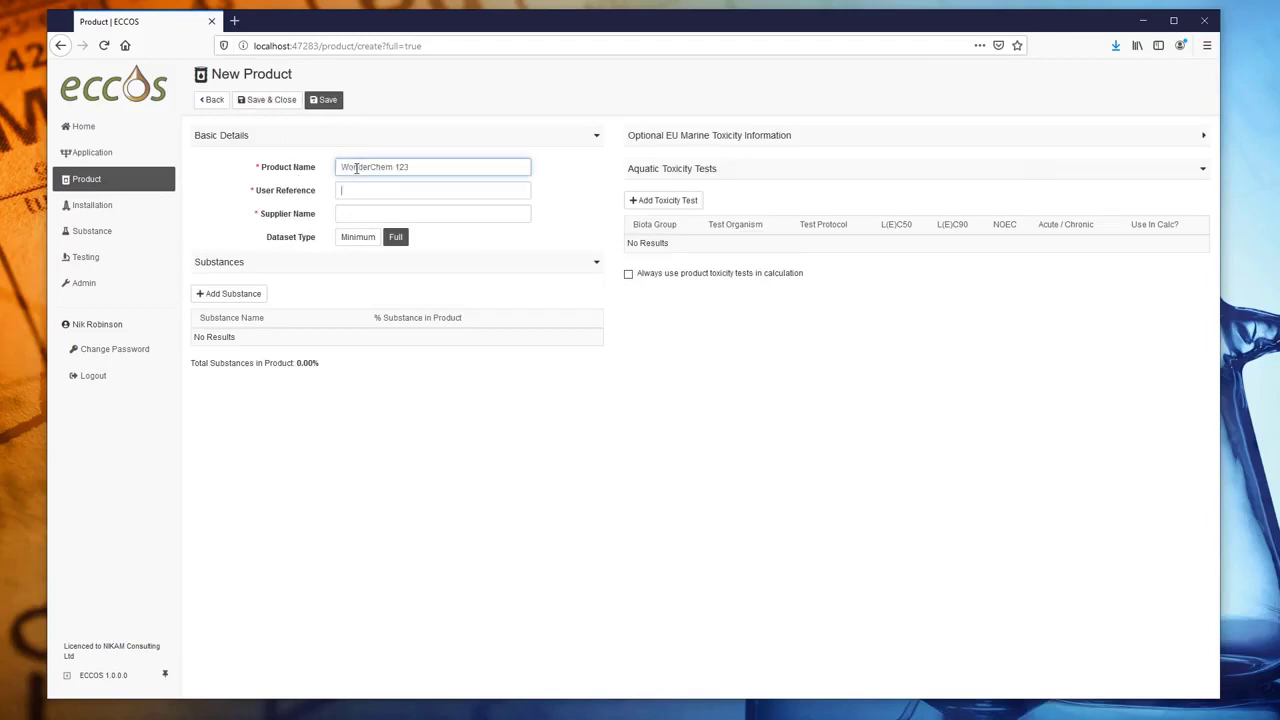
{"action": "key", "text": "Tab"}
{"action": "type", "text": "PR-1"}
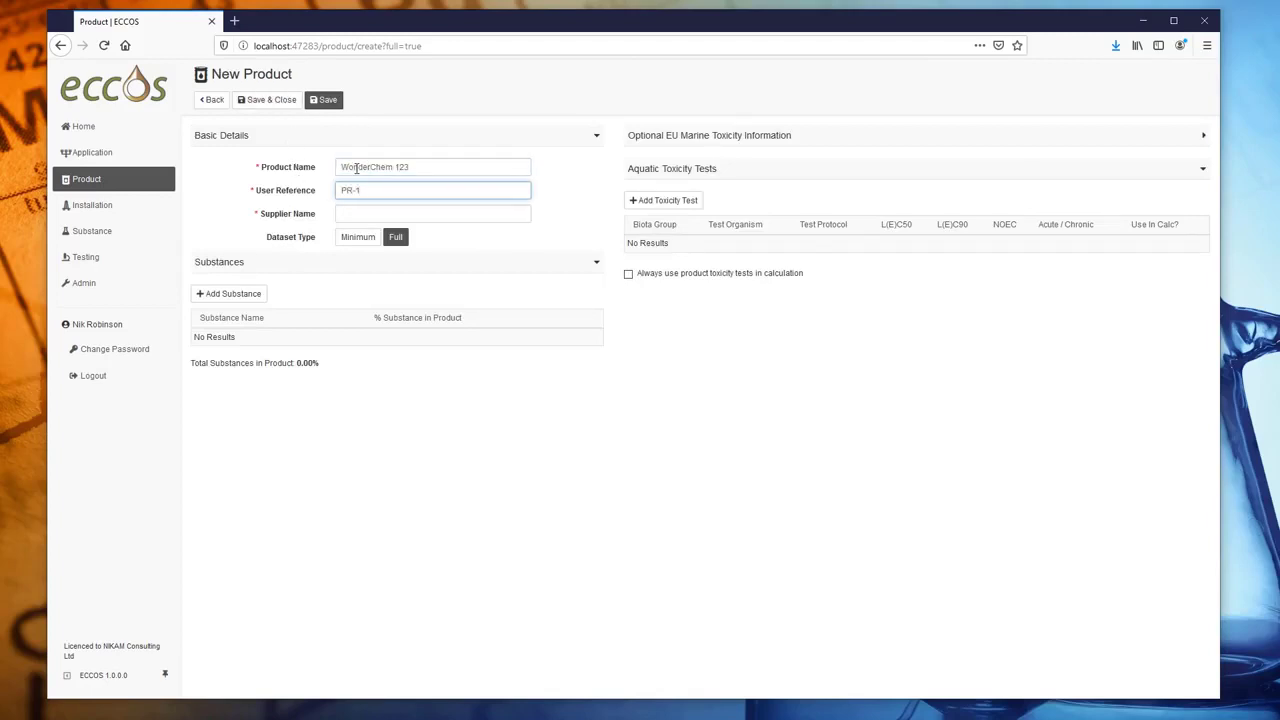
{"action": "type", "text": "23"}
{"action": "left_click", "coordinate": [361, 214]}
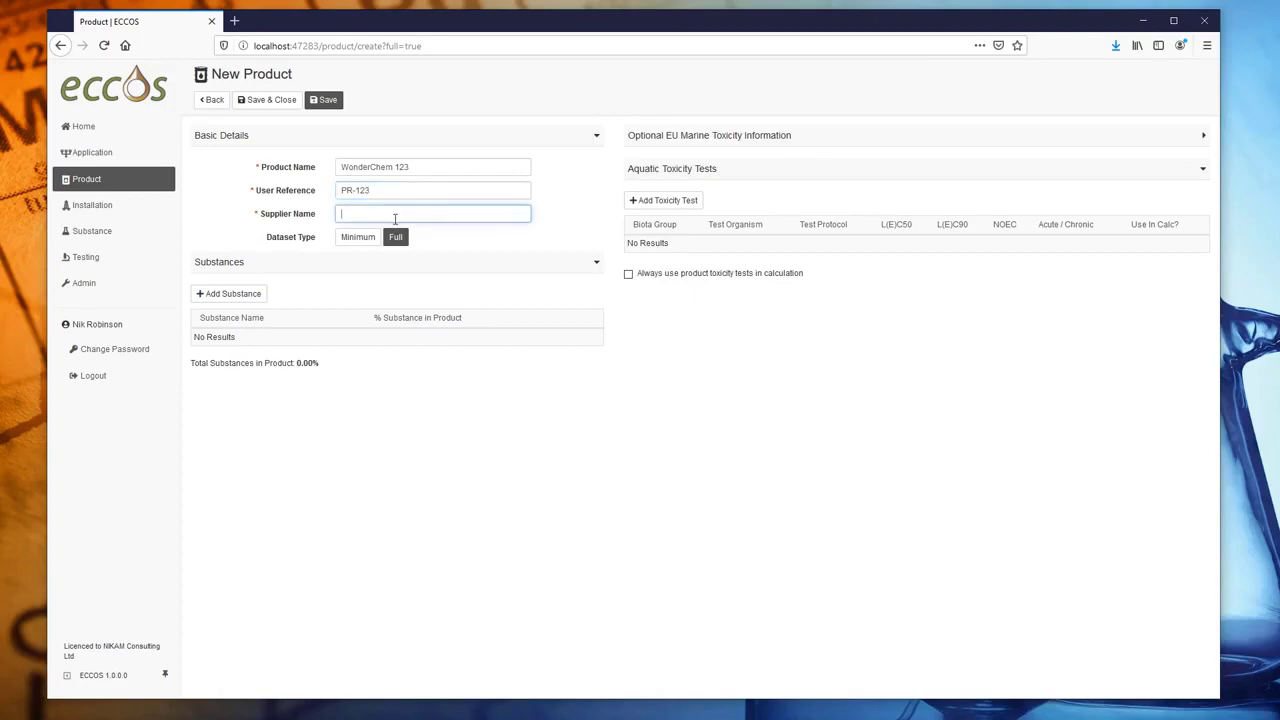
{"action": "type", "text": "NIKAM"}
- Add Cocamide DEA 35%, Ethanol 30% and TOFA/DETA imidazoline 35% to the product
{"action": "left_click", "coordinate": [244, 297]}
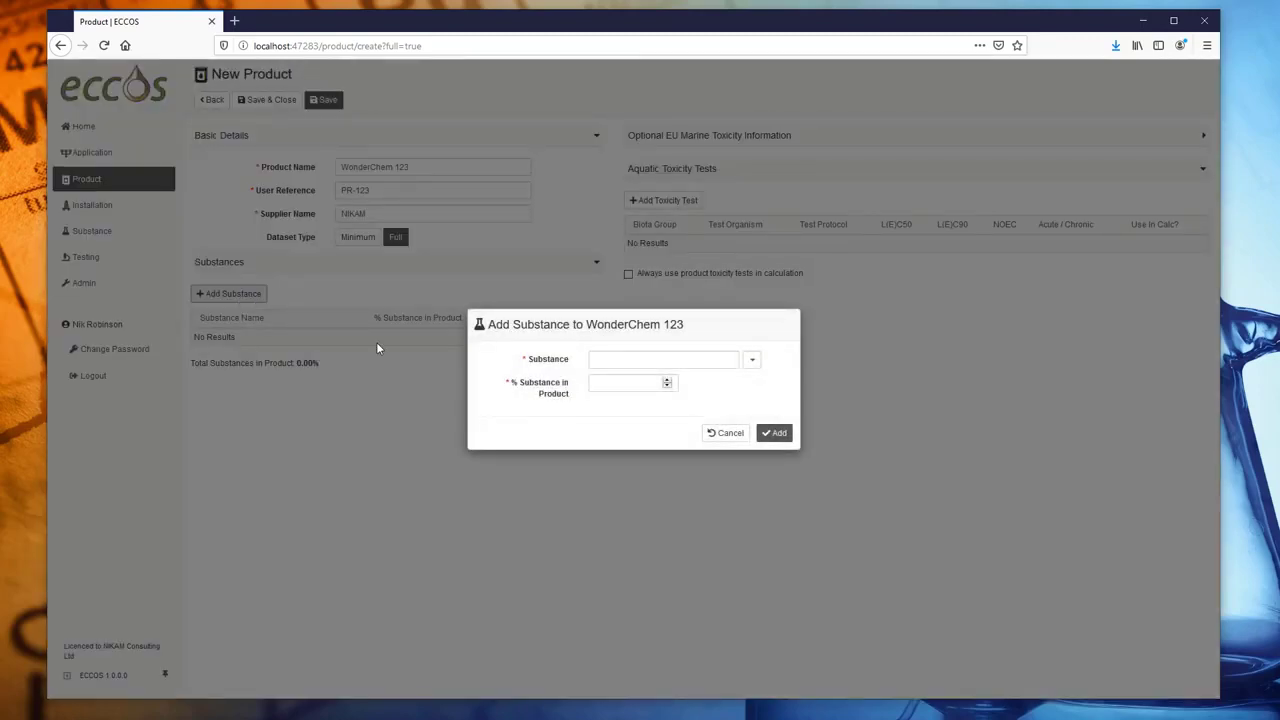
{"action": "left_click", "coordinate": [751, 360]}
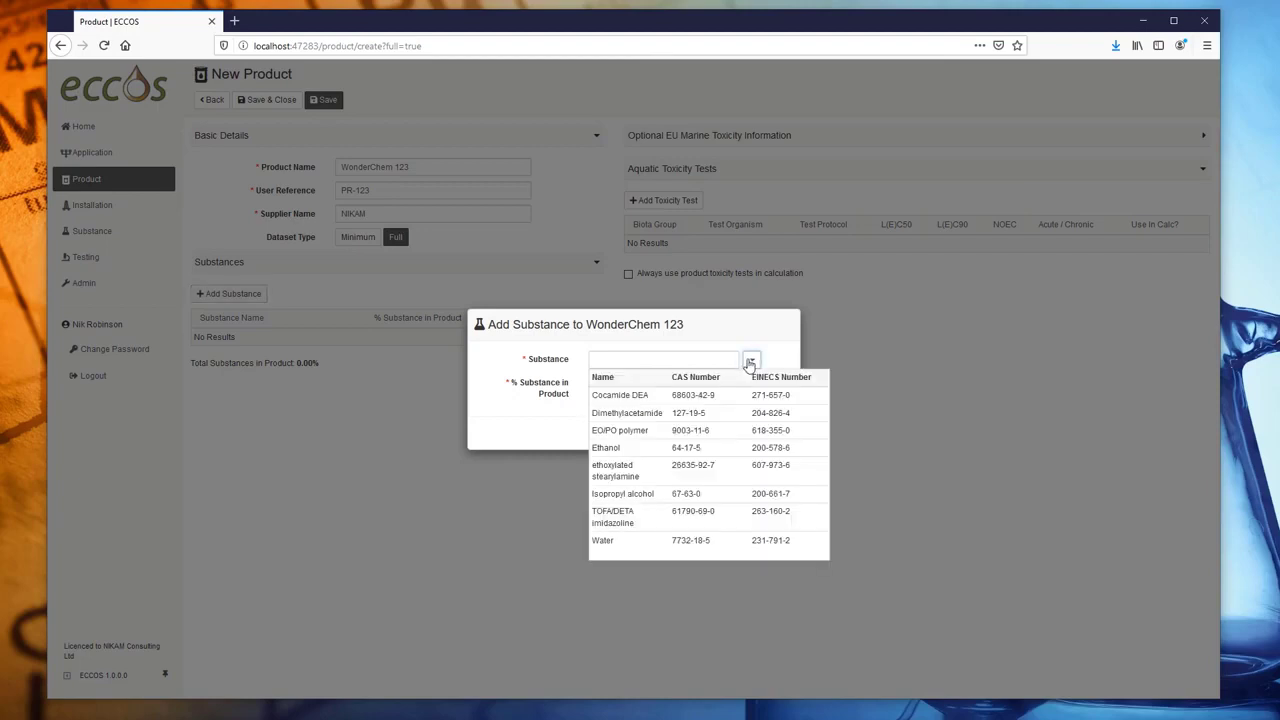
{"action": "left_click", "coordinate": [638, 396]}
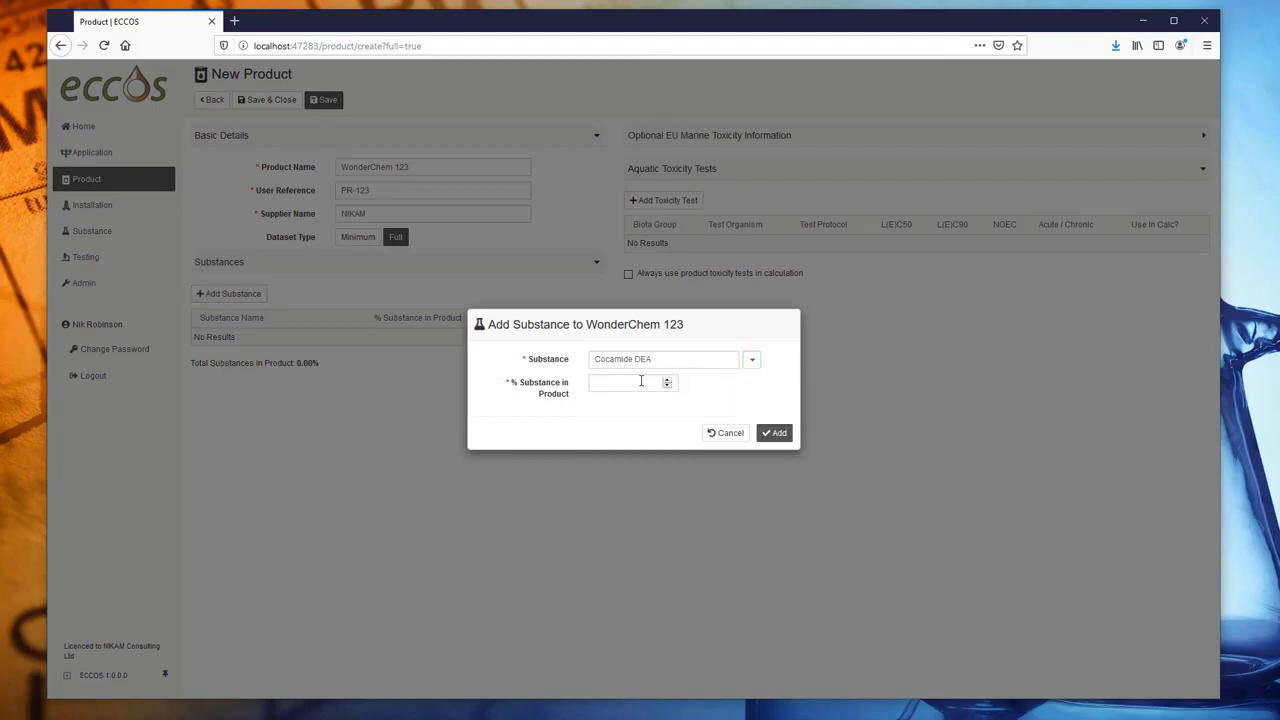
{"action": "left_click", "coordinate": [641, 381]}
{"action": "type", "text": "35"}
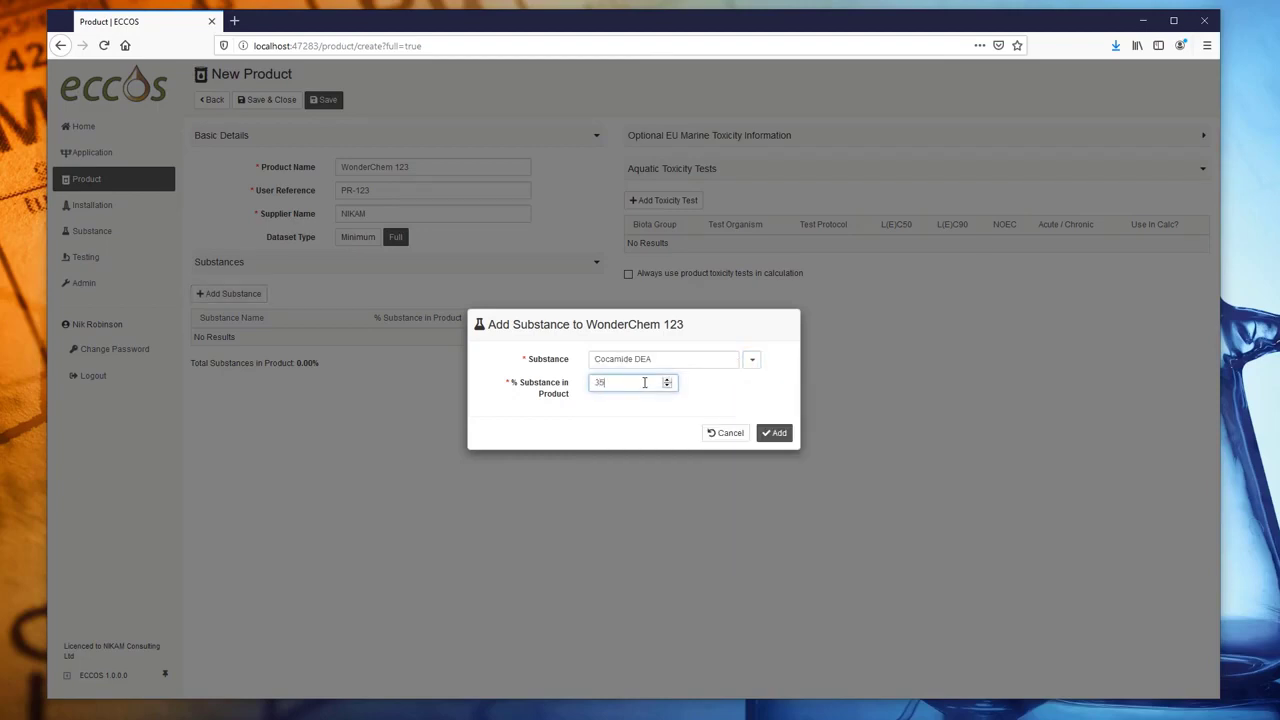
{"action": "left_click", "coordinate": [773, 432]}
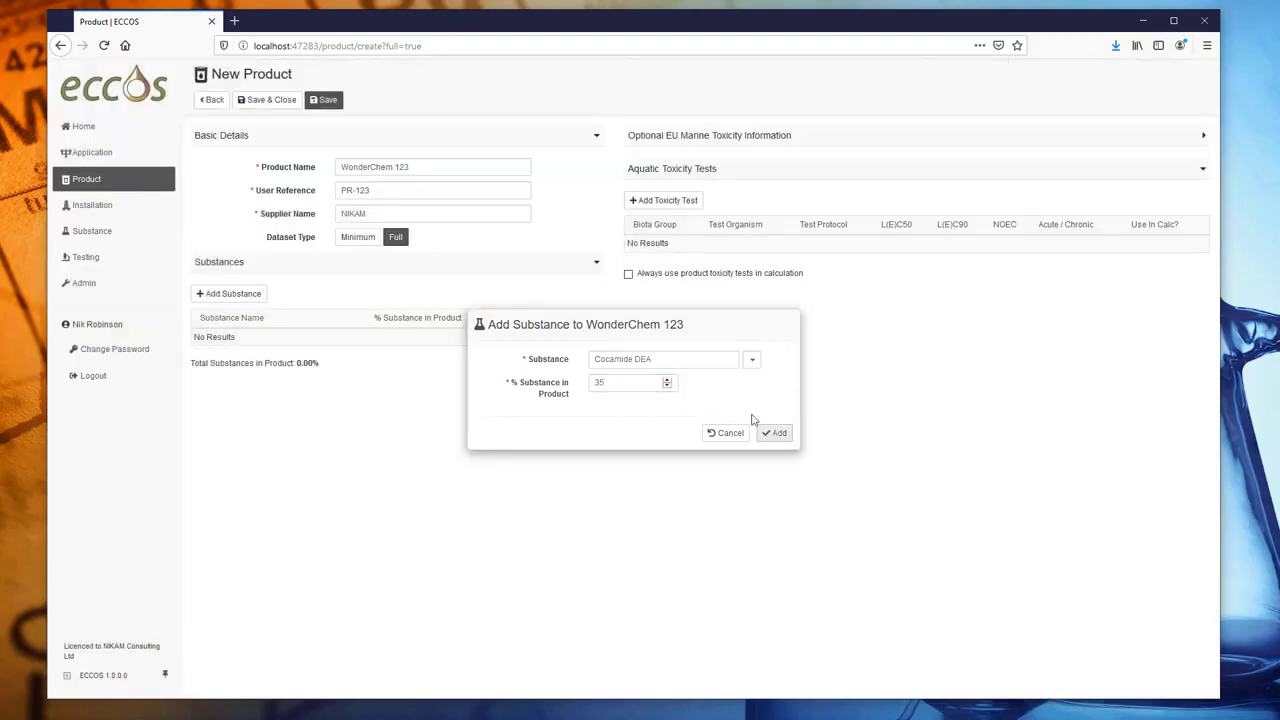
{"action": "left_click", "coordinate": [233, 293]}
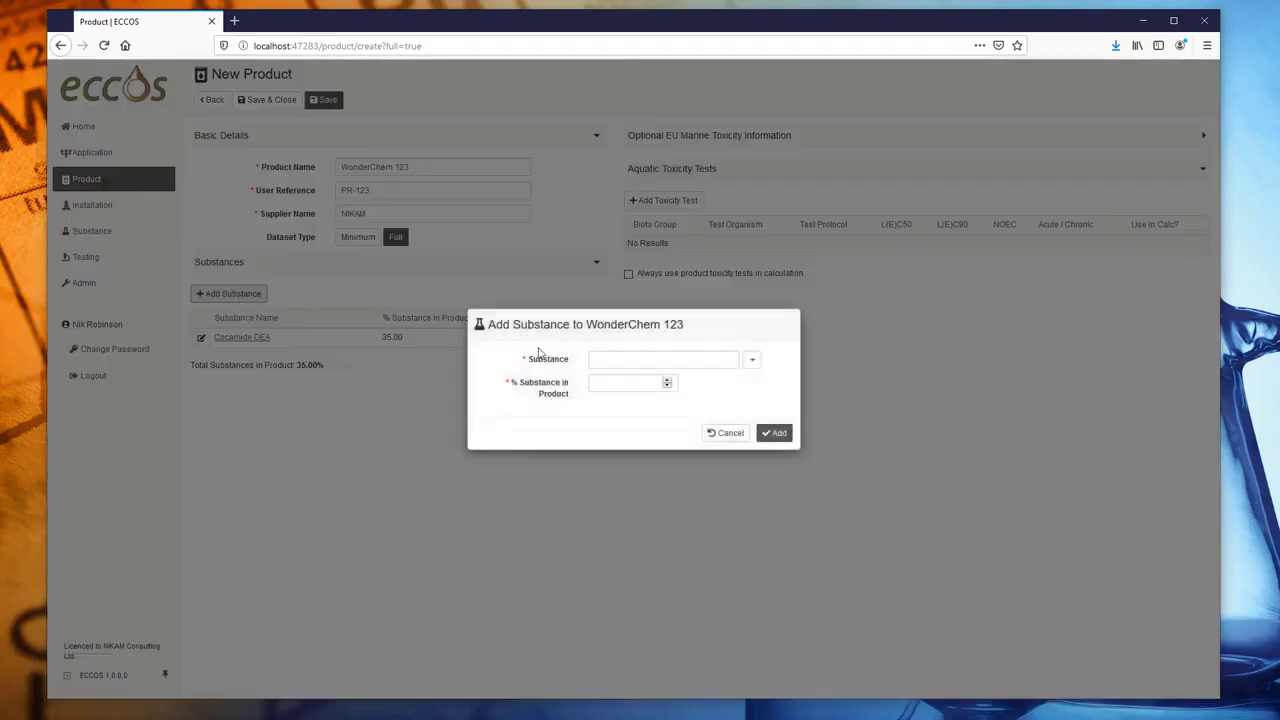
{"action": "left_click", "coordinate": [750, 362]}
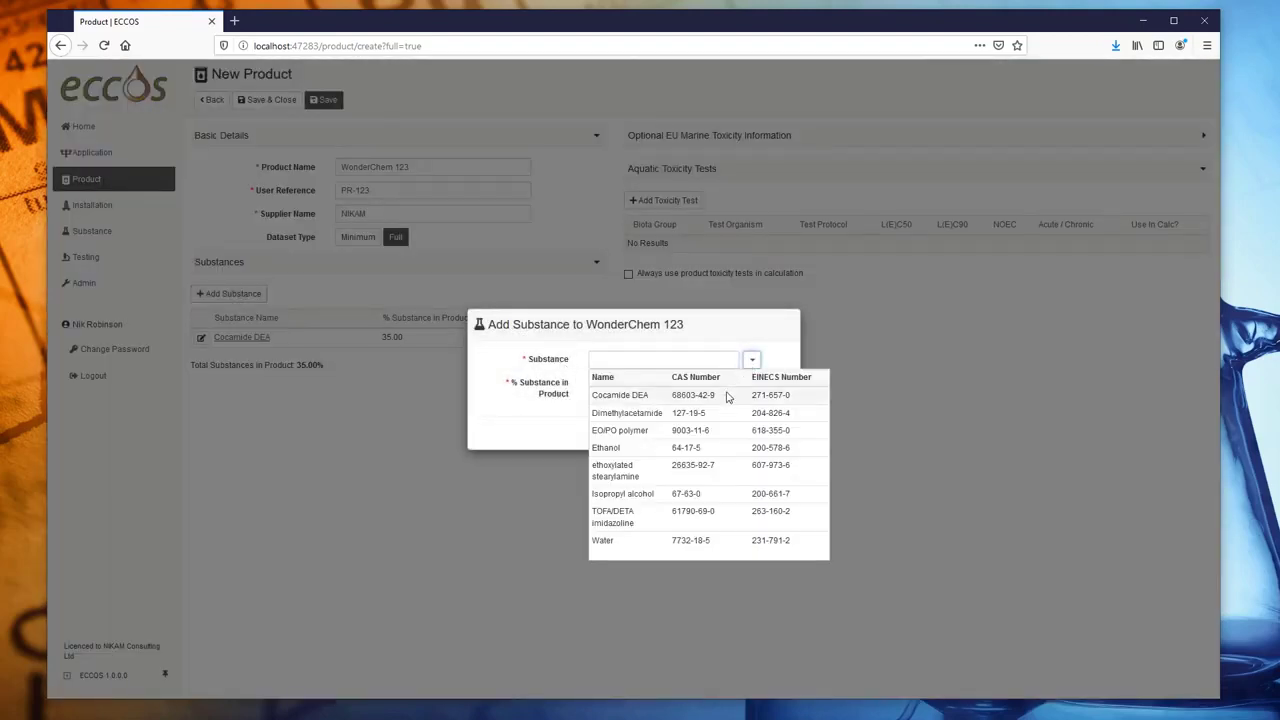
{"action": "left_click", "coordinate": [615, 448]}
{"action": "left_click", "coordinate": [660, 390]}
{"action": "type", "text": "30"}
{"action": "left_click", "coordinate": [772, 432]}
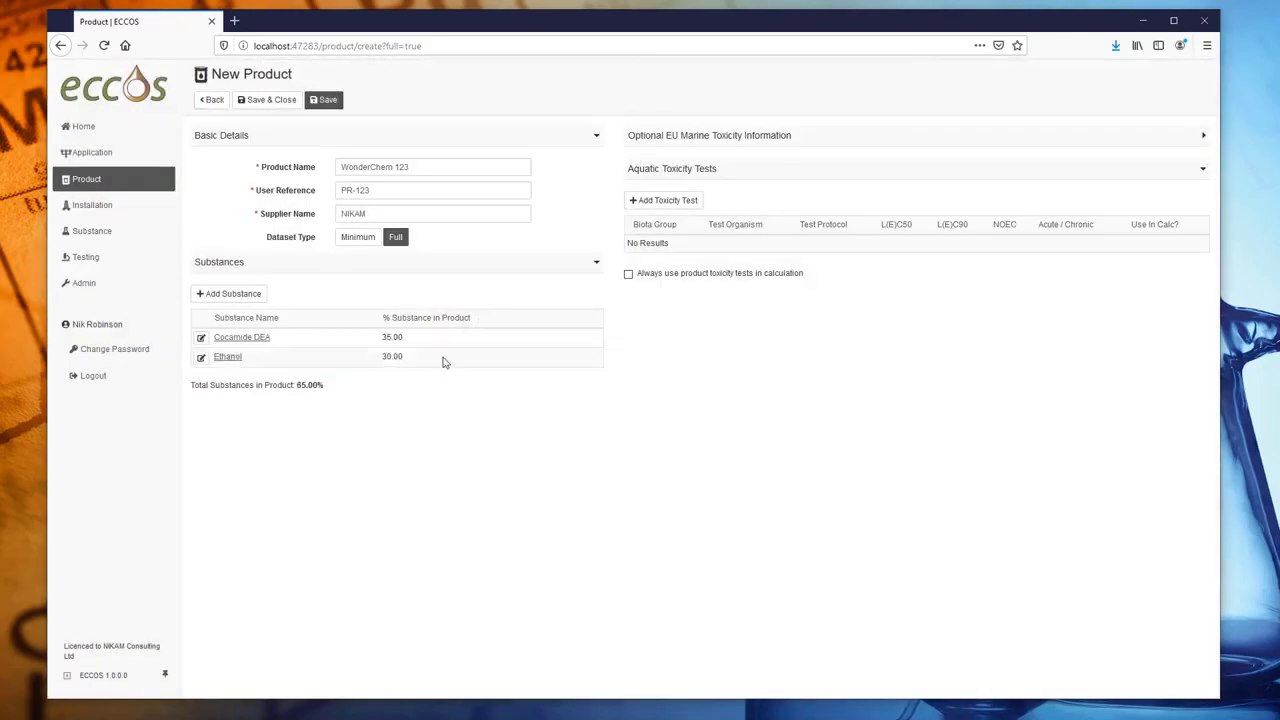
{"action": "left_click", "coordinate": [226, 294]}
{"action": "left_click", "coordinate": [752, 359]}
{"action": "left_click", "coordinate": [658, 516]}
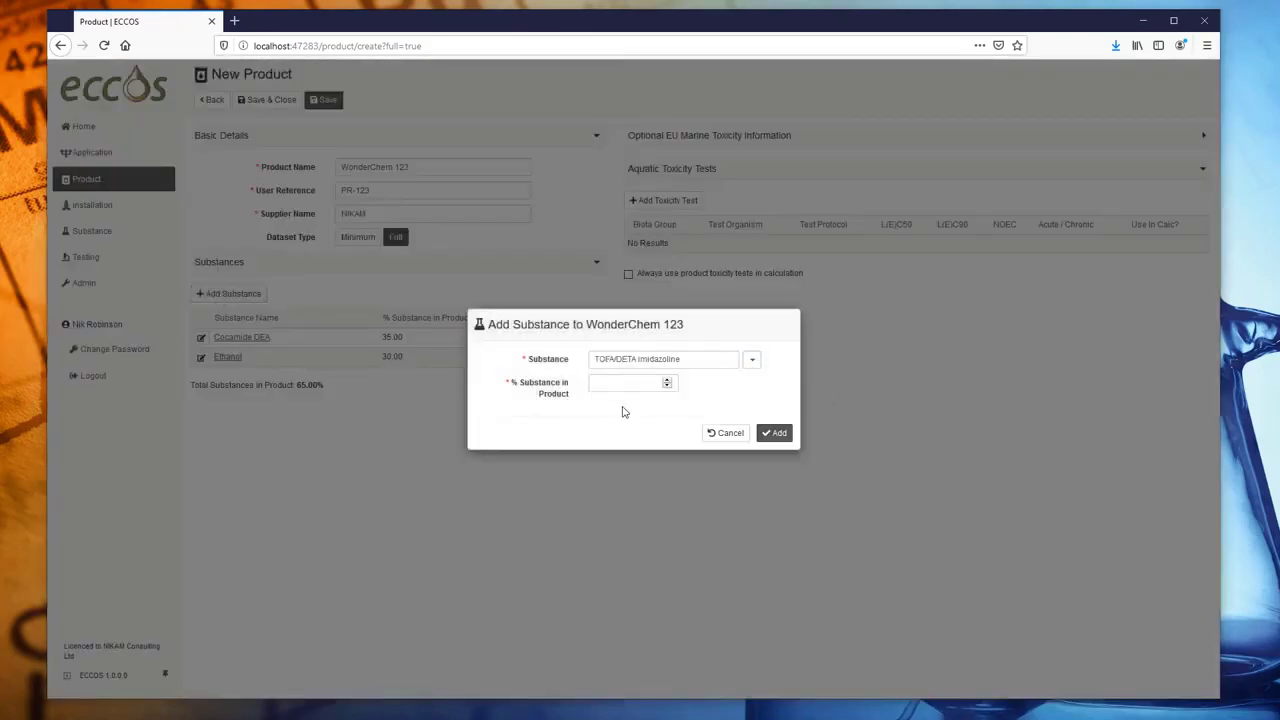
{"action": "left_click", "coordinate": [665, 383]}
{"action": "type", "text": "35"}
{"action": "left_click", "coordinate": [774, 432]}
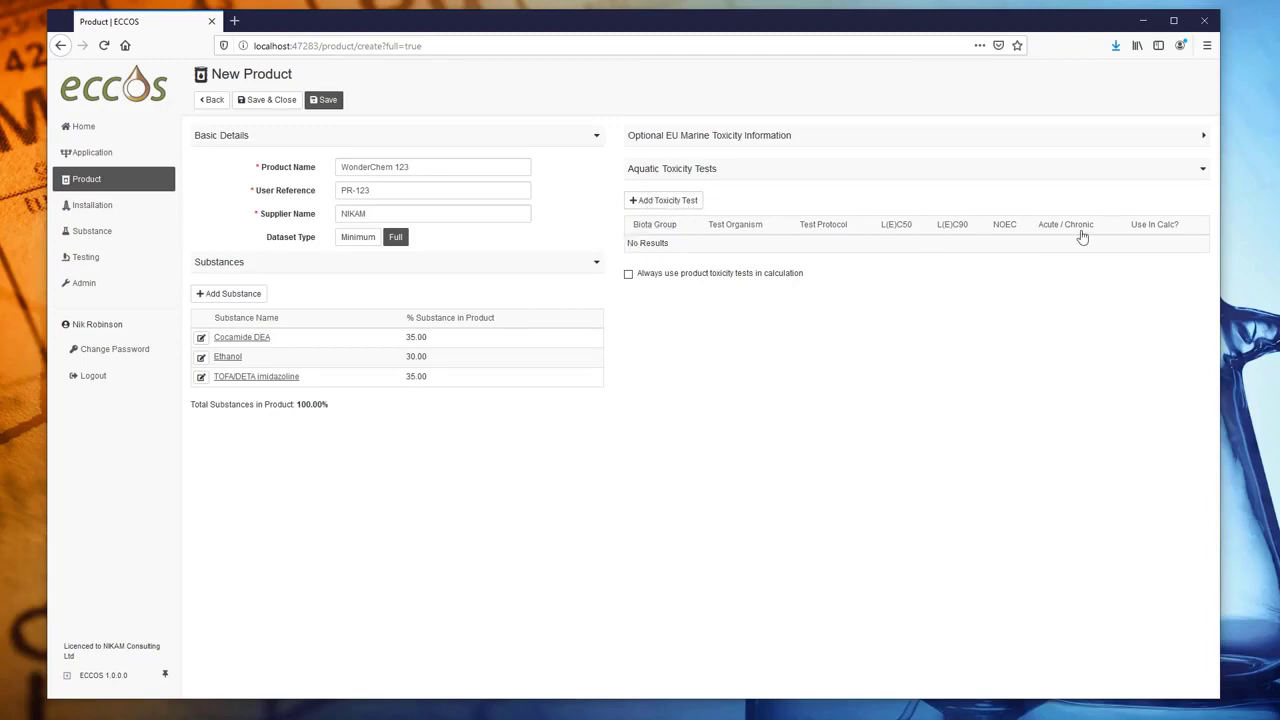
- Cancel the empty aquatic toxicity test form and save WonderChem 123
{"action": "left_click", "coordinate": [660, 202]}
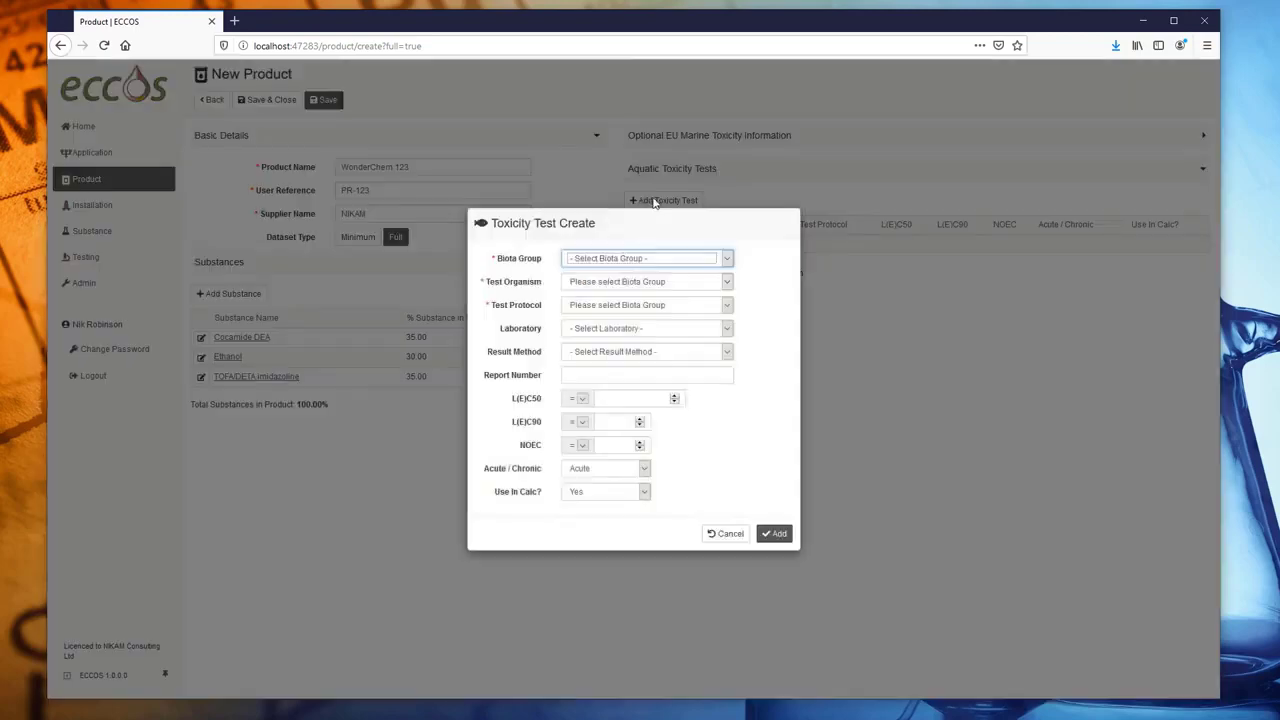
{"action": "left_click", "coordinate": [738, 538]}
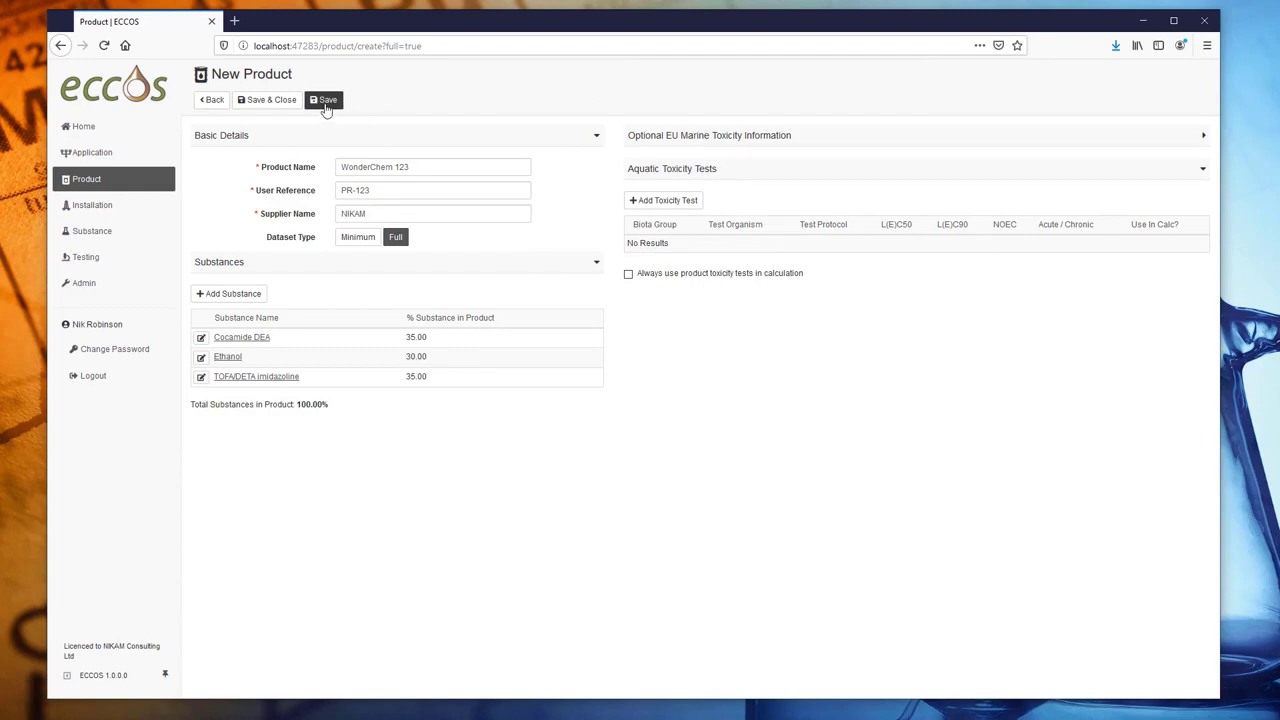
{"action": "left_click", "coordinate": [325, 102]}
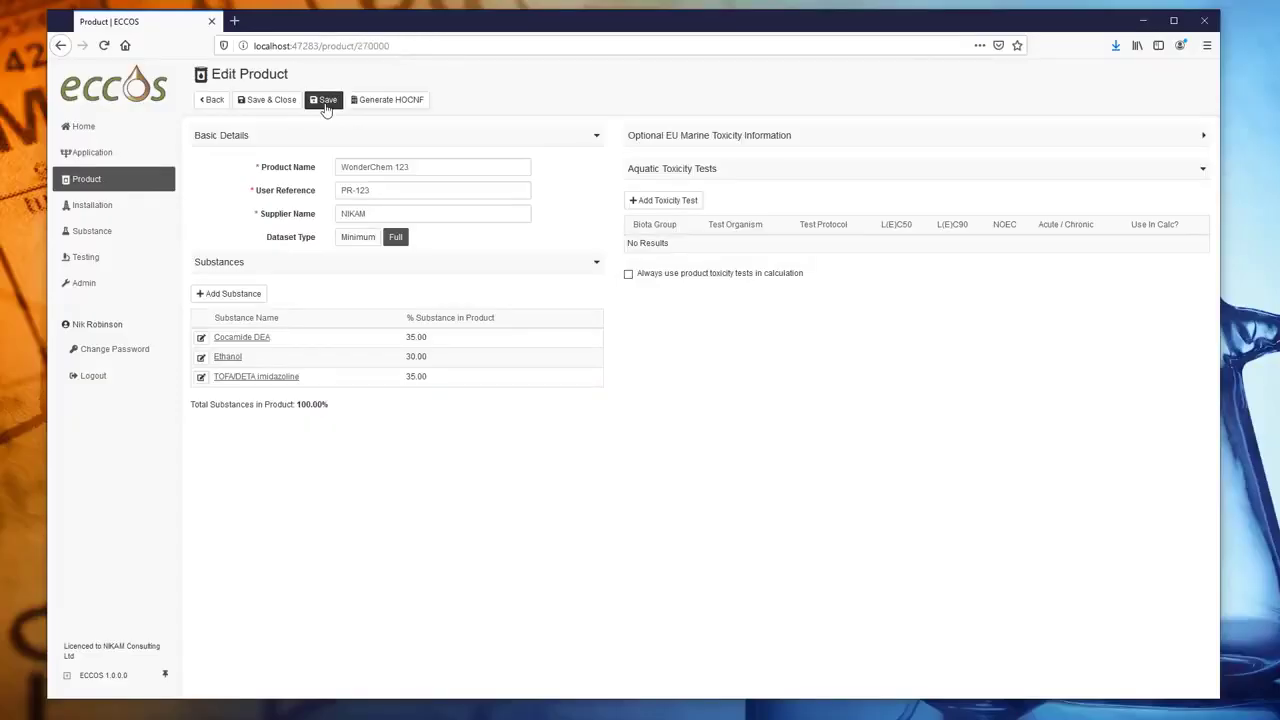
- Generate the HOCNF Word report with supplier NIKAM Chimcals Ltd and open it in Word
{"action": "left_click", "coordinate": [388, 100]}
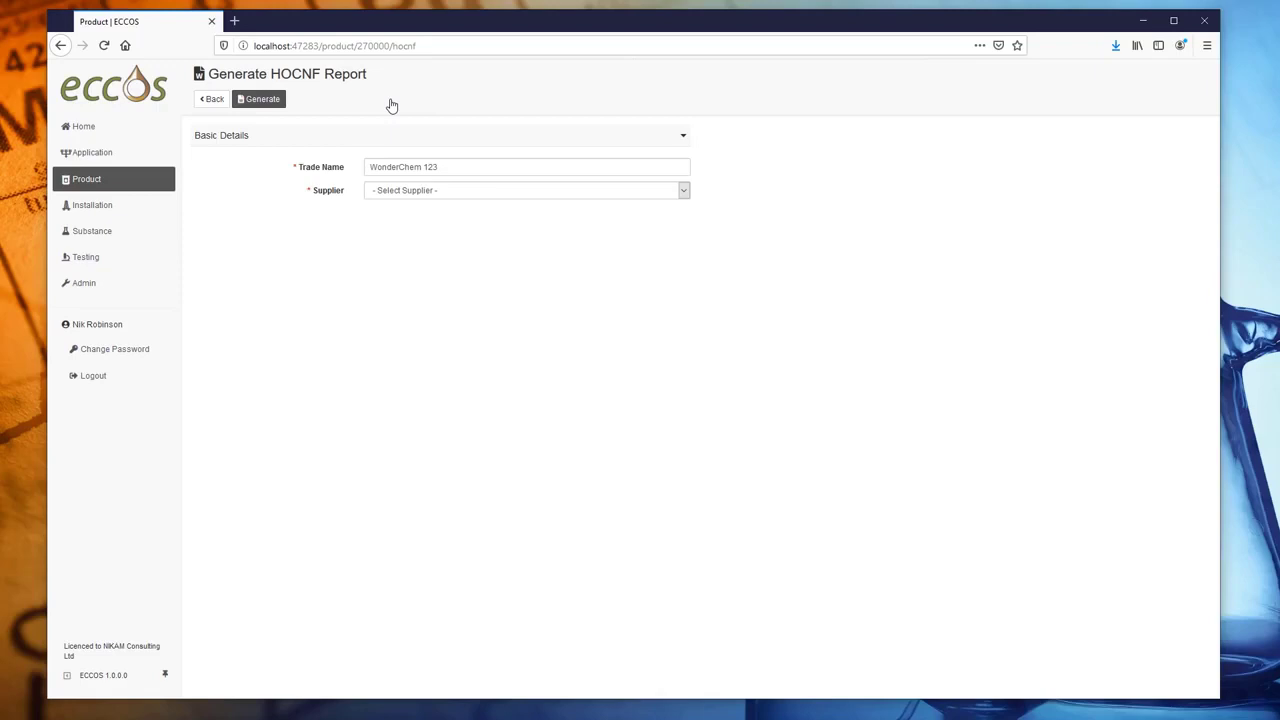
{"action": "left_click", "coordinate": [458, 190]}
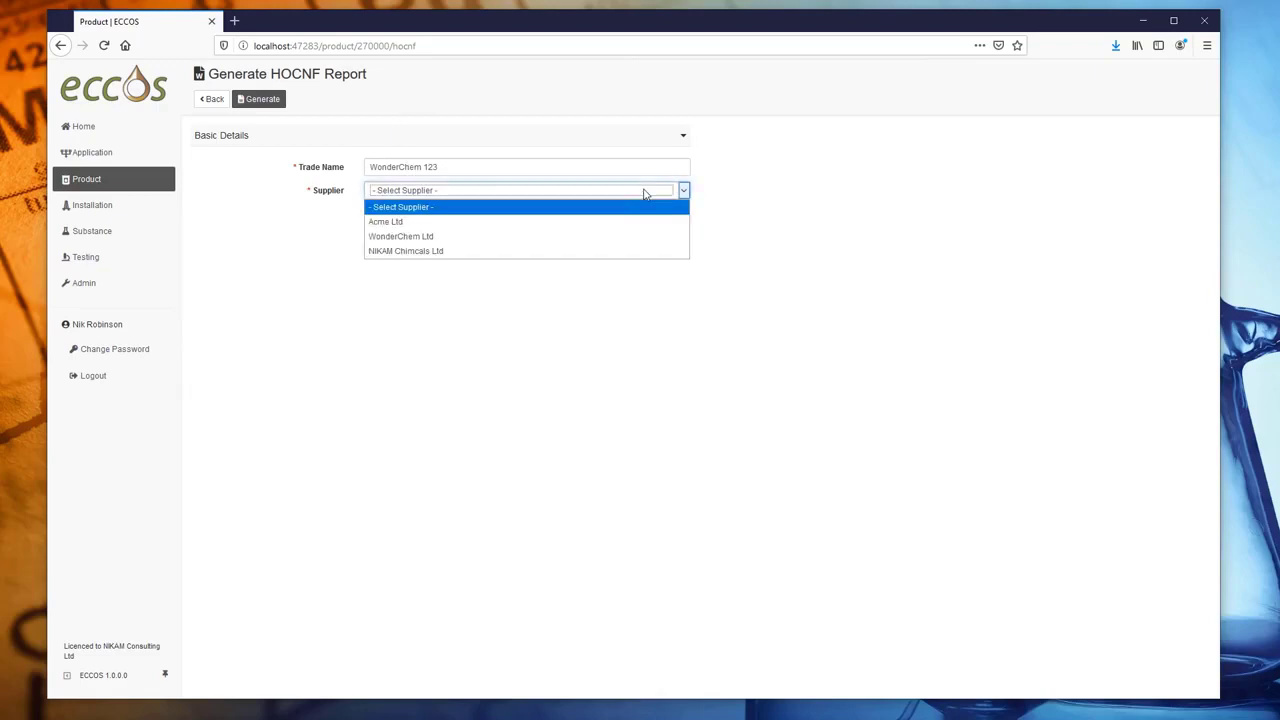
{"action": "left_click", "coordinate": [443, 252]}
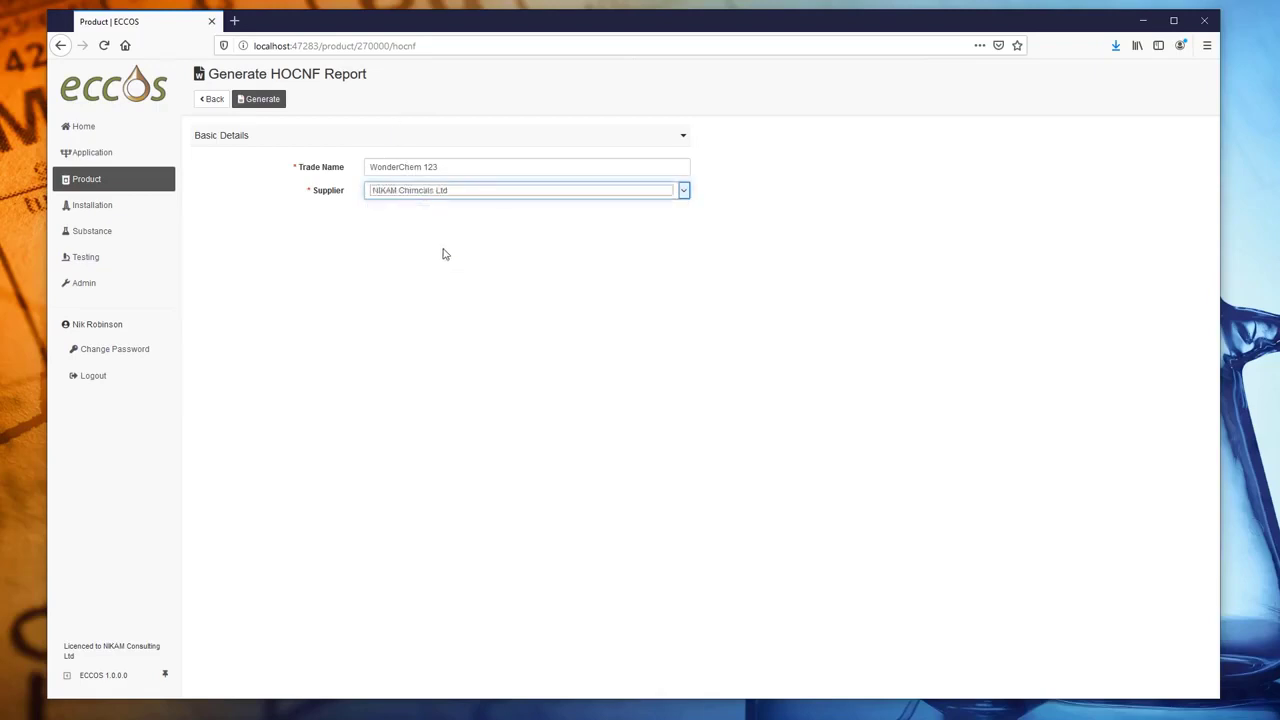
{"action": "left_click", "coordinate": [264, 104]}
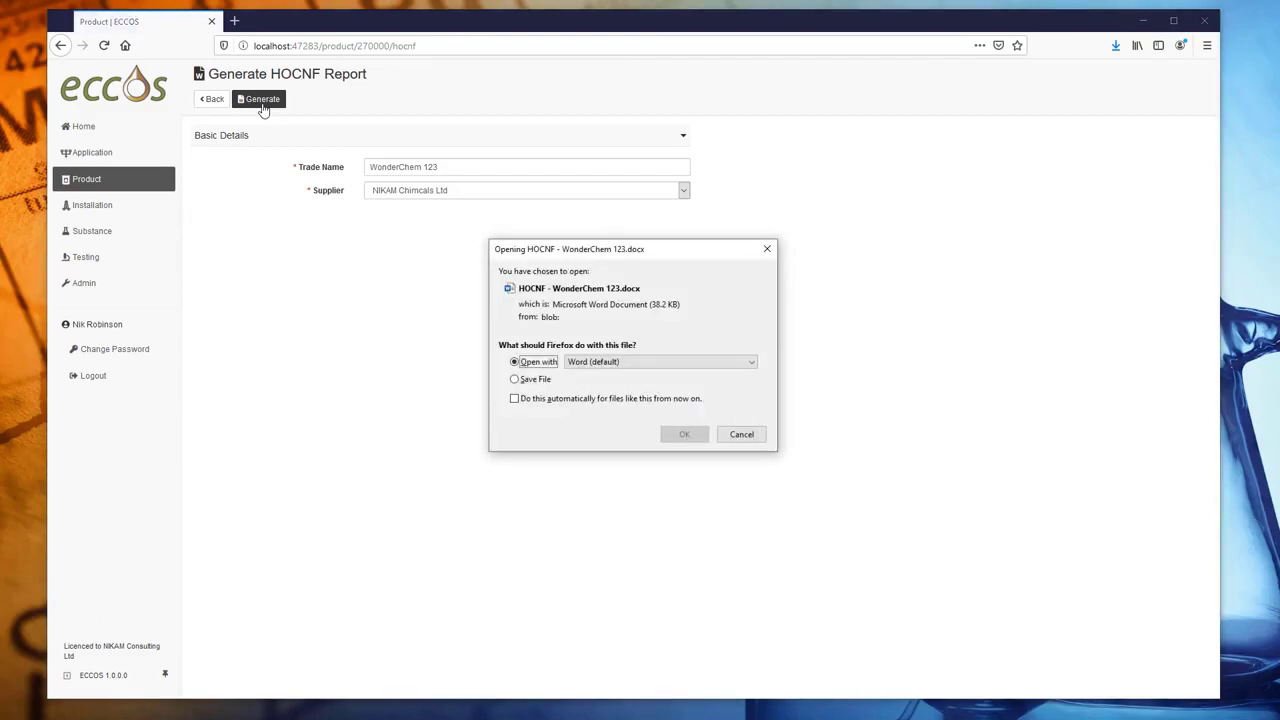
{"action": "left_click", "coordinate": [668, 436]}
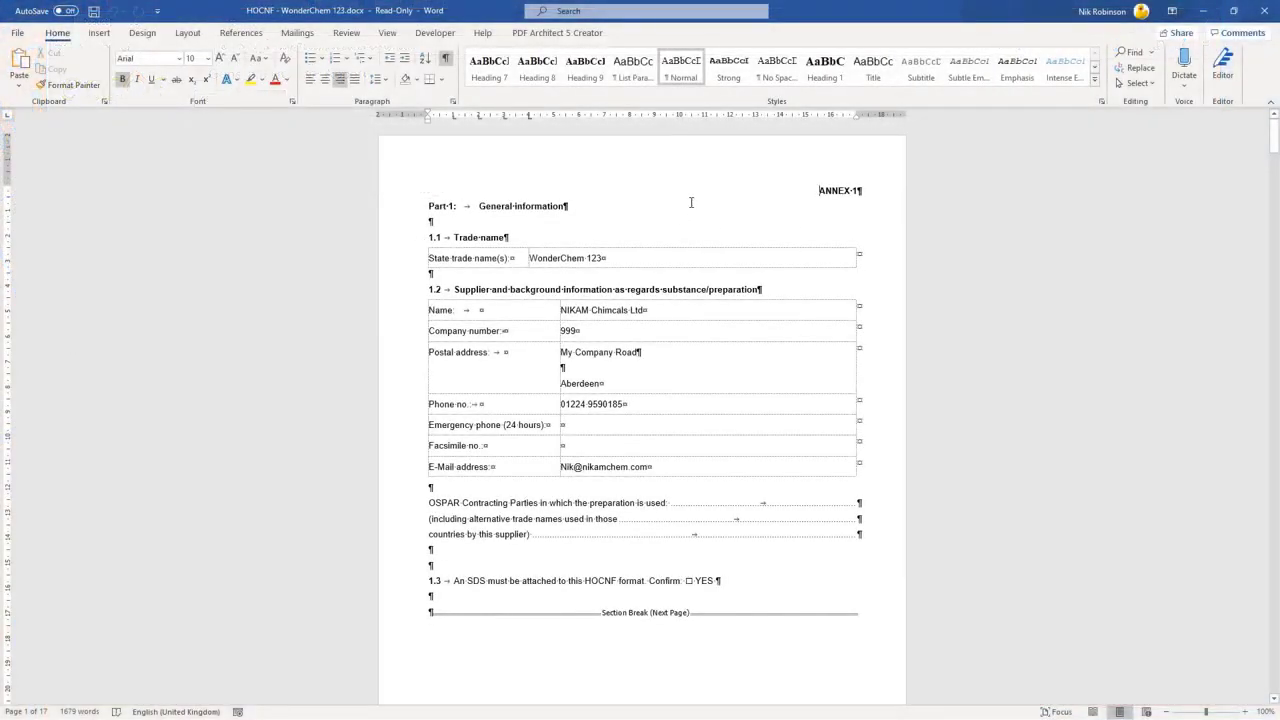
- Collapse the ribbon, zoom to 120%, and read through Part 1 down to Part 2
{"action": "left_click", "coordinate": [1267, 103]}
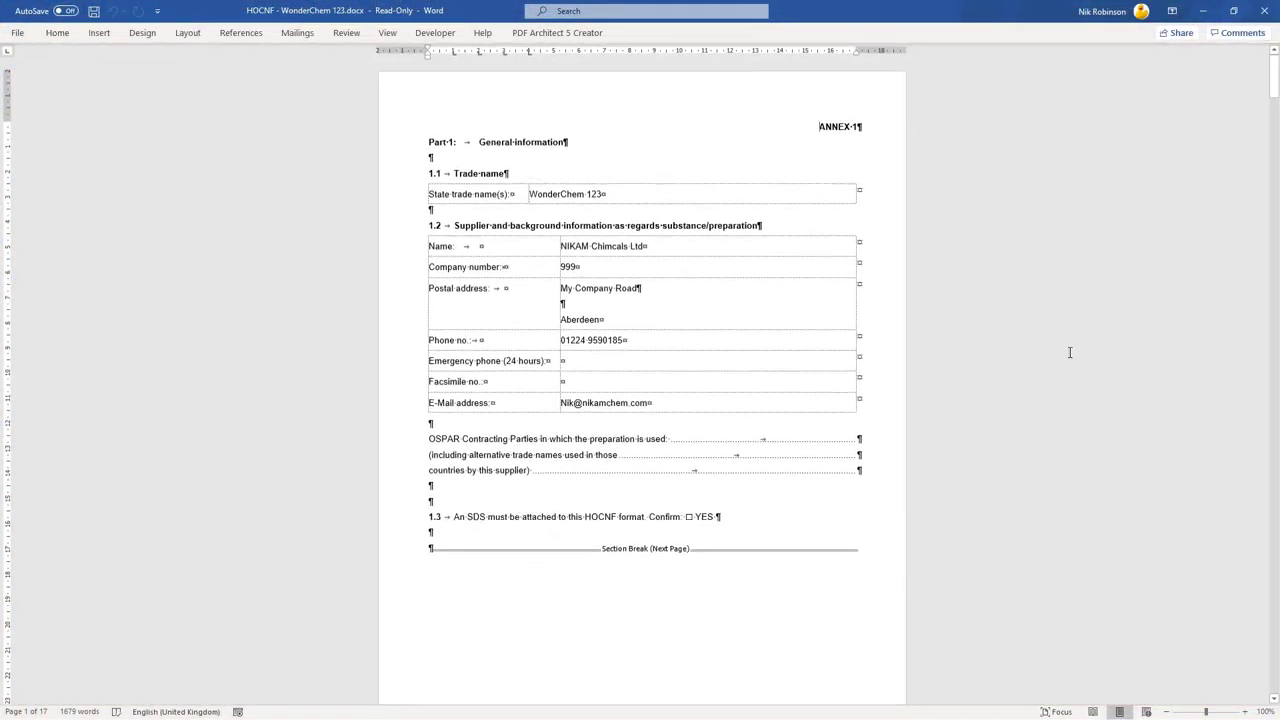
{"action": "left_click", "coordinate": [1245, 711]}
{"action": "left_click", "coordinate": [1245, 711]}
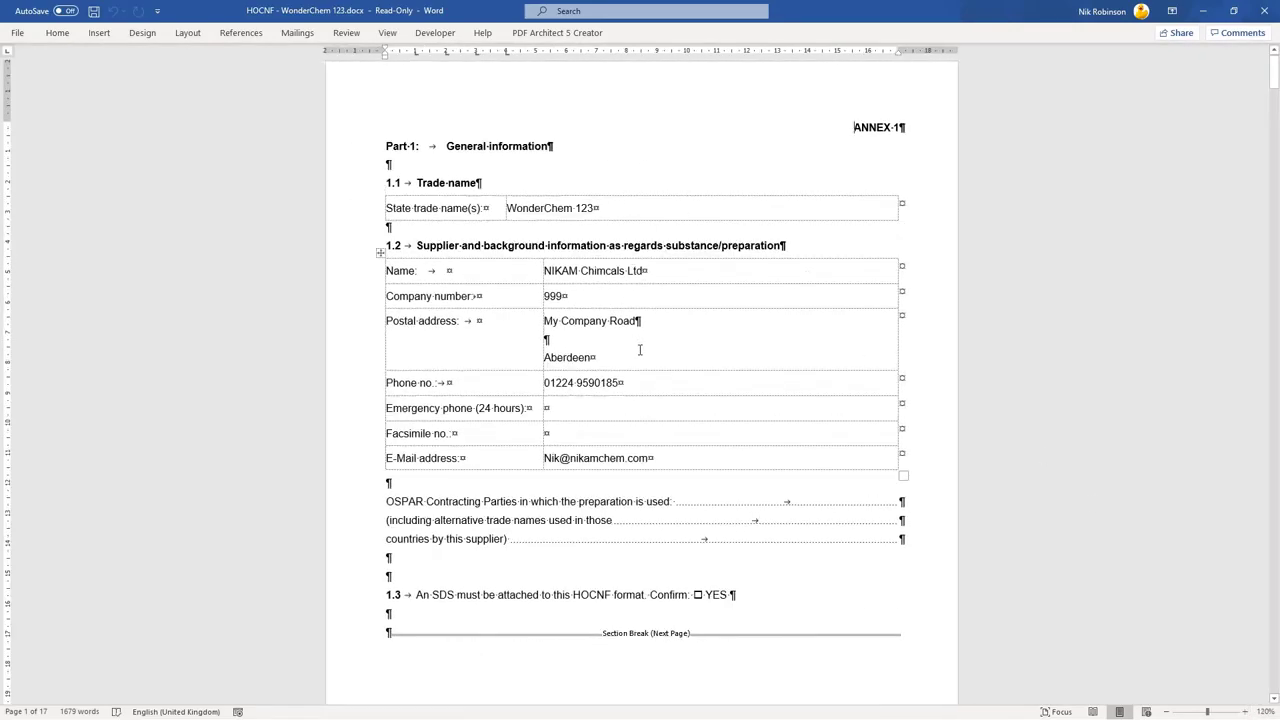
{"action": "scroll", "coordinate": [640, 345], "scroll_direction": "down", "scroll_amount": 2}
{"action": "scroll", "coordinate": [752, 380], "scroll_direction": "down", "scroll_amount": 6}
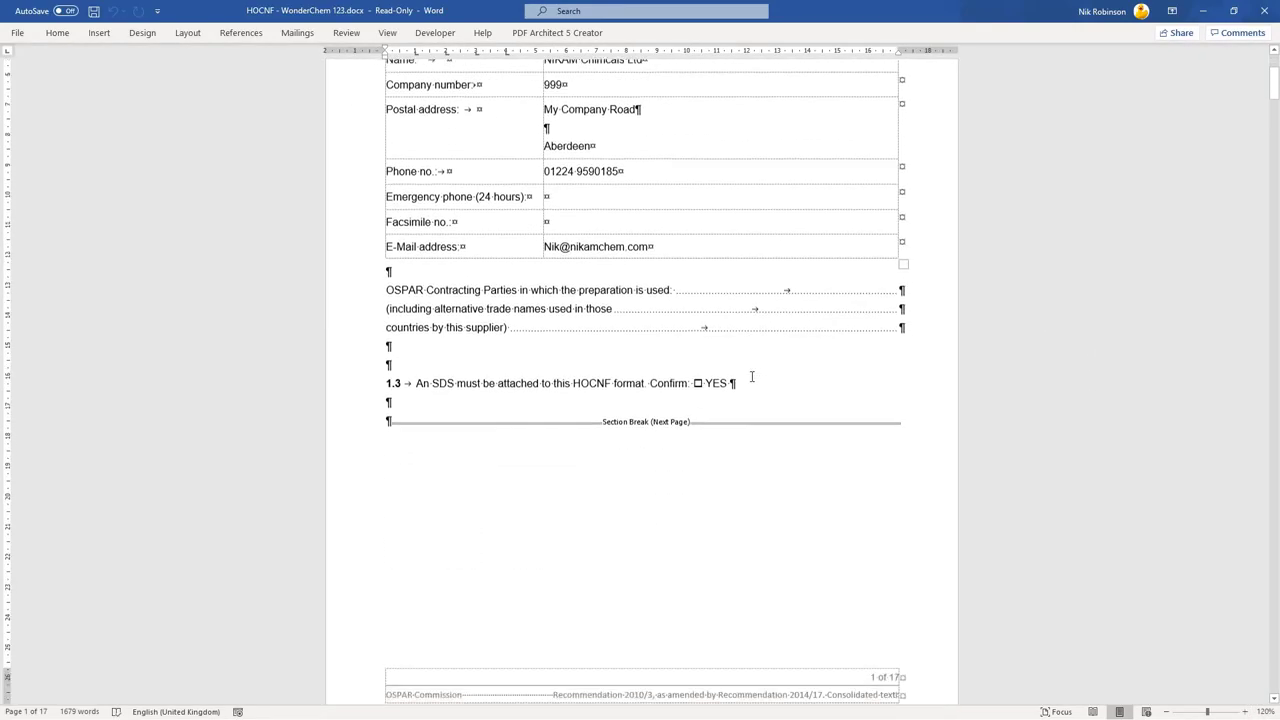
{"action": "scroll", "coordinate": [755, 350], "scroll_direction": "down", "scroll_amount": 7}
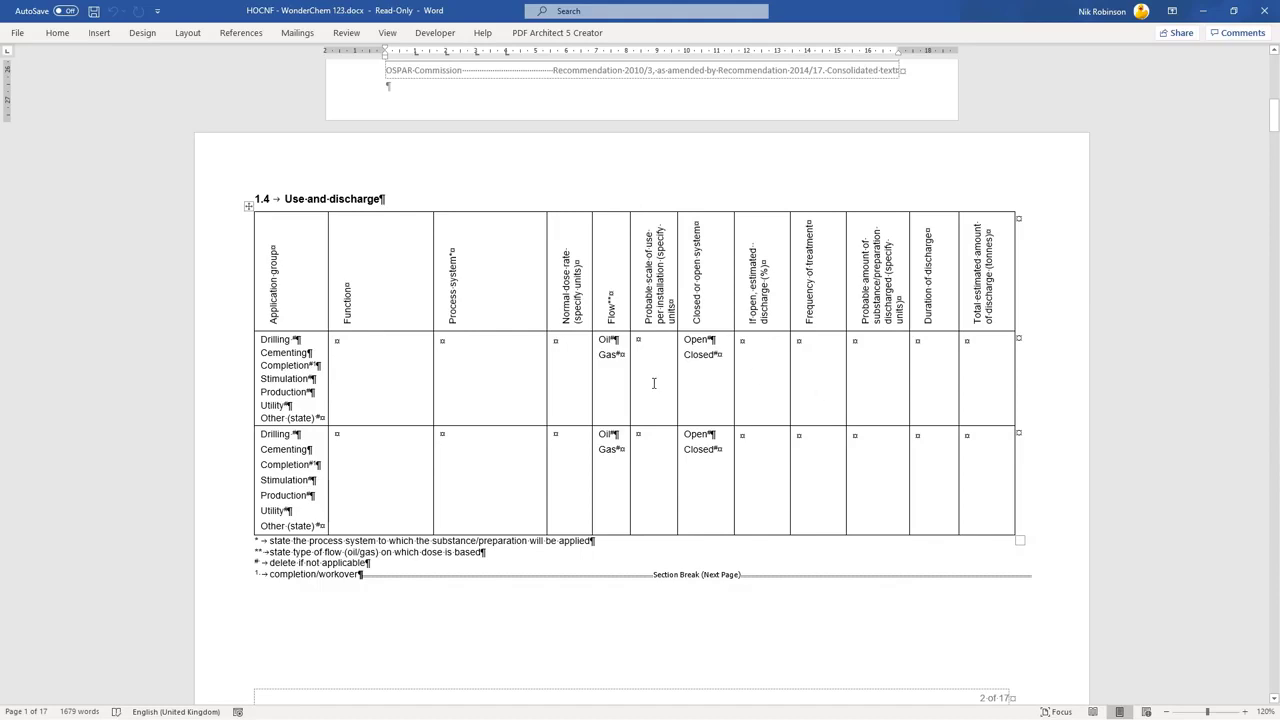
{"action": "scroll", "coordinate": [843, 353], "scroll_direction": "down", "scroll_amount": 8}
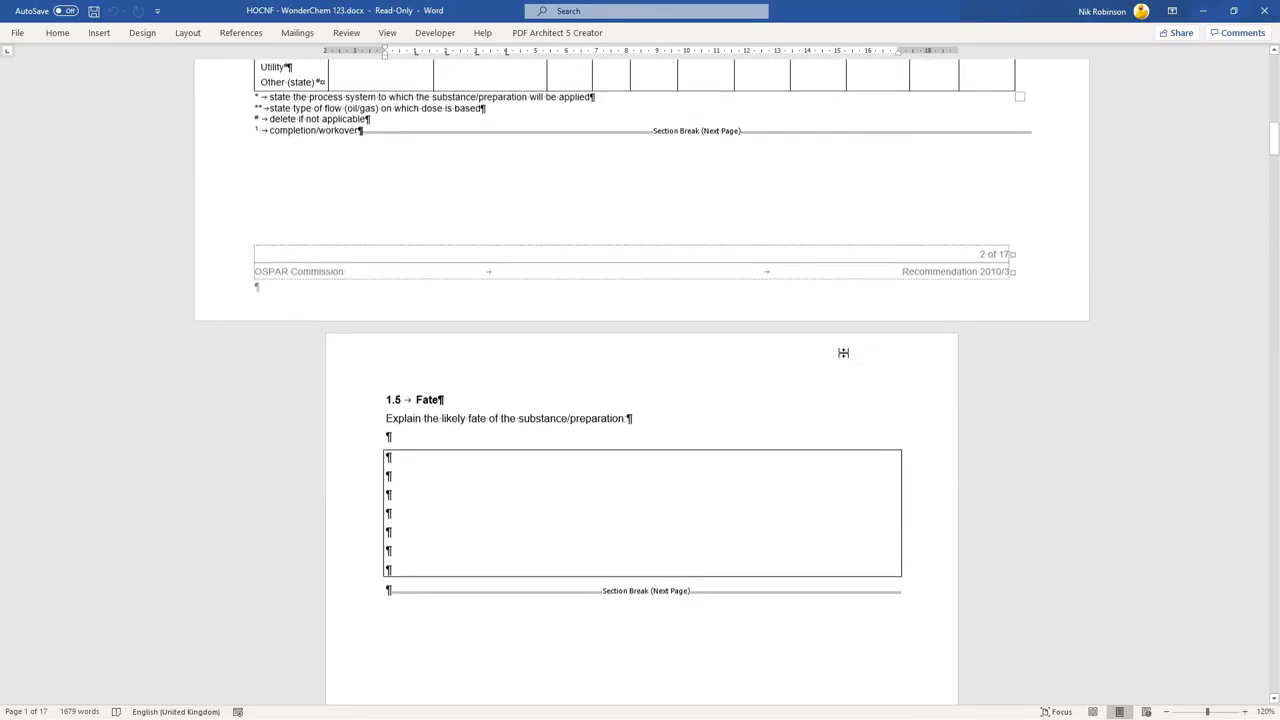
{"action": "scroll", "coordinate": [844, 353], "scroll_direction": "down", "scroll_amount": 10}
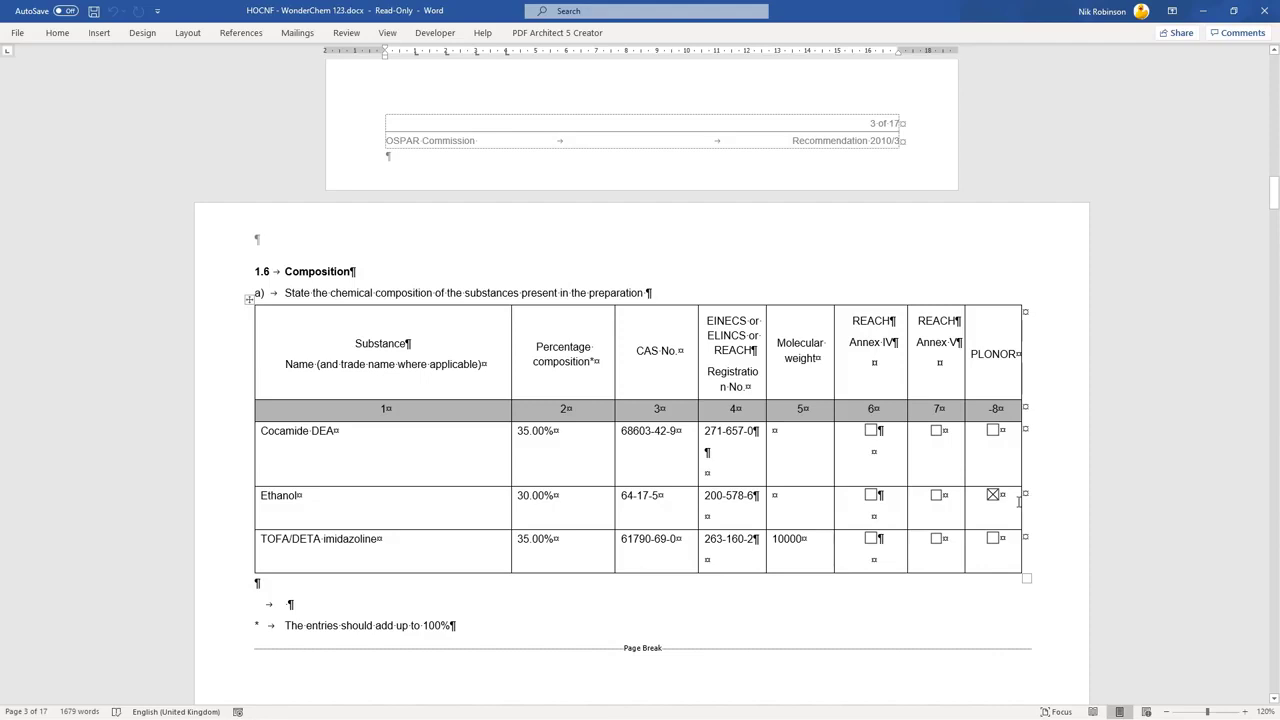
{"action": "scroll", "coordinate": [632, 447], "scroll_direction": "down", "scroll_amount": 20}
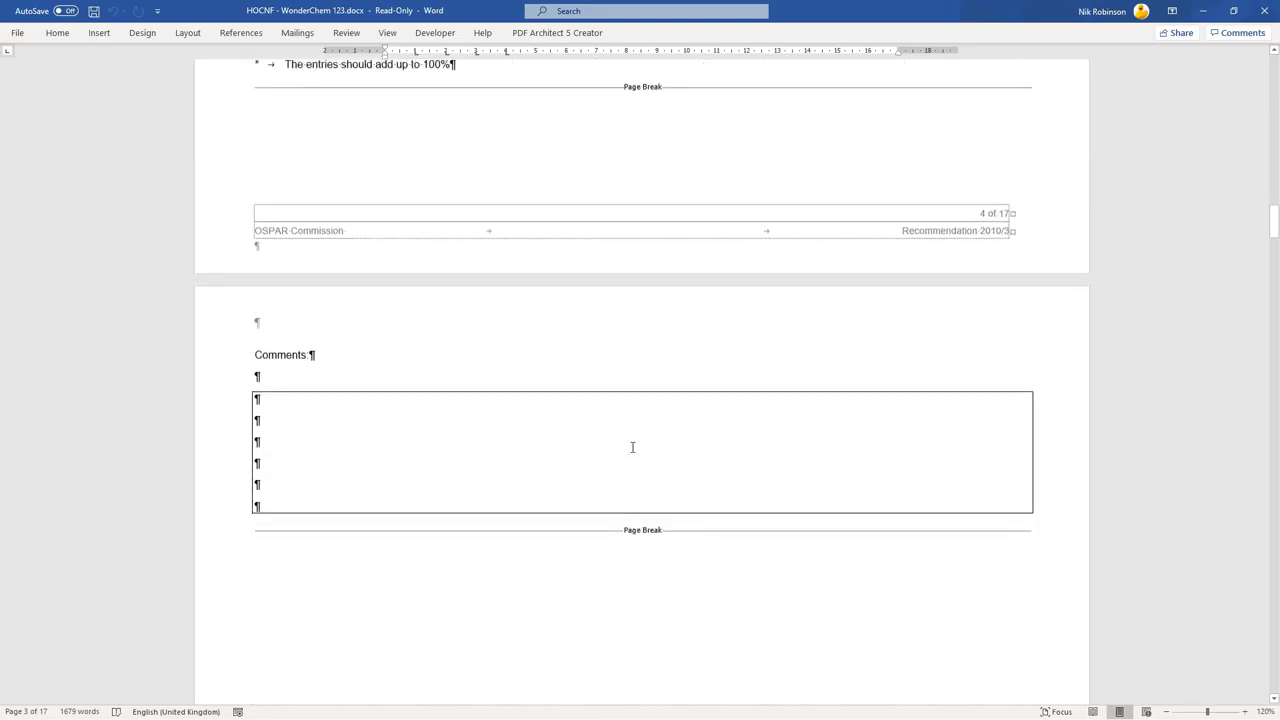
{"action": "scroll", "coordinate": [631, 449], "scroll_direction": "down", "scroll_amount": 4}
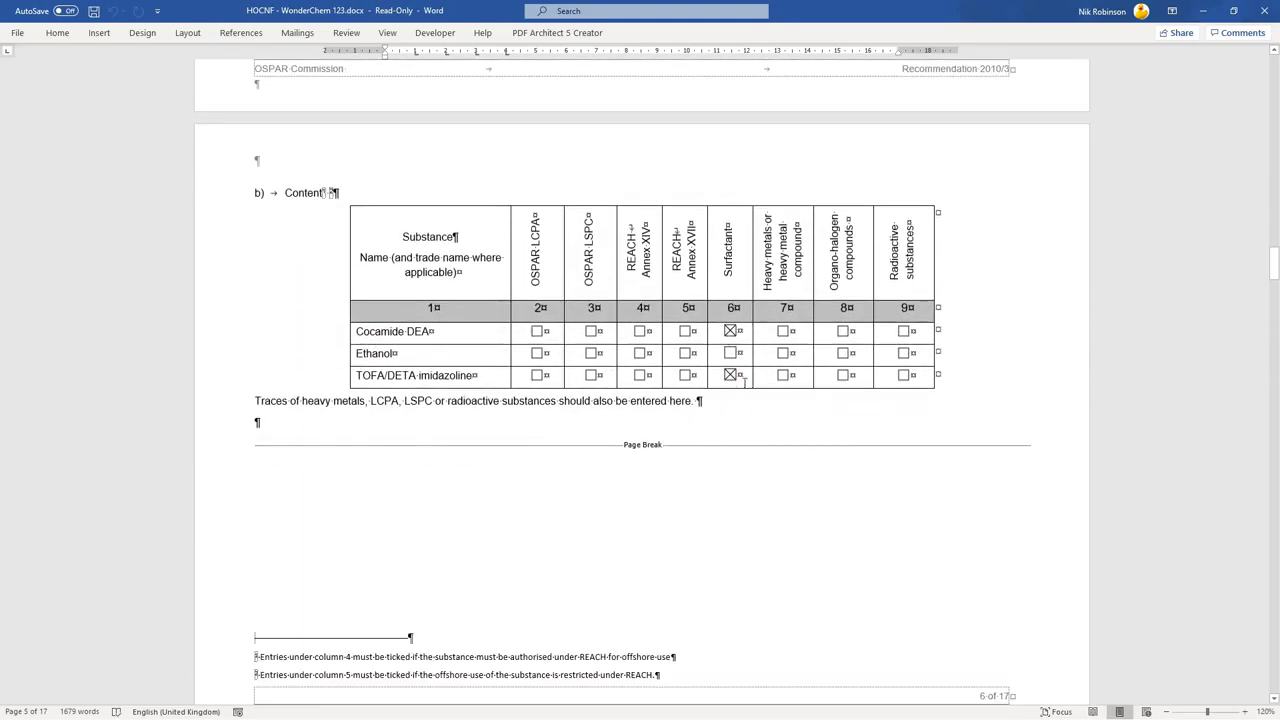
{"action": "scroll", "coordinate": [392, 436], "scroll_direction": "down", "scroll_amount": 8}
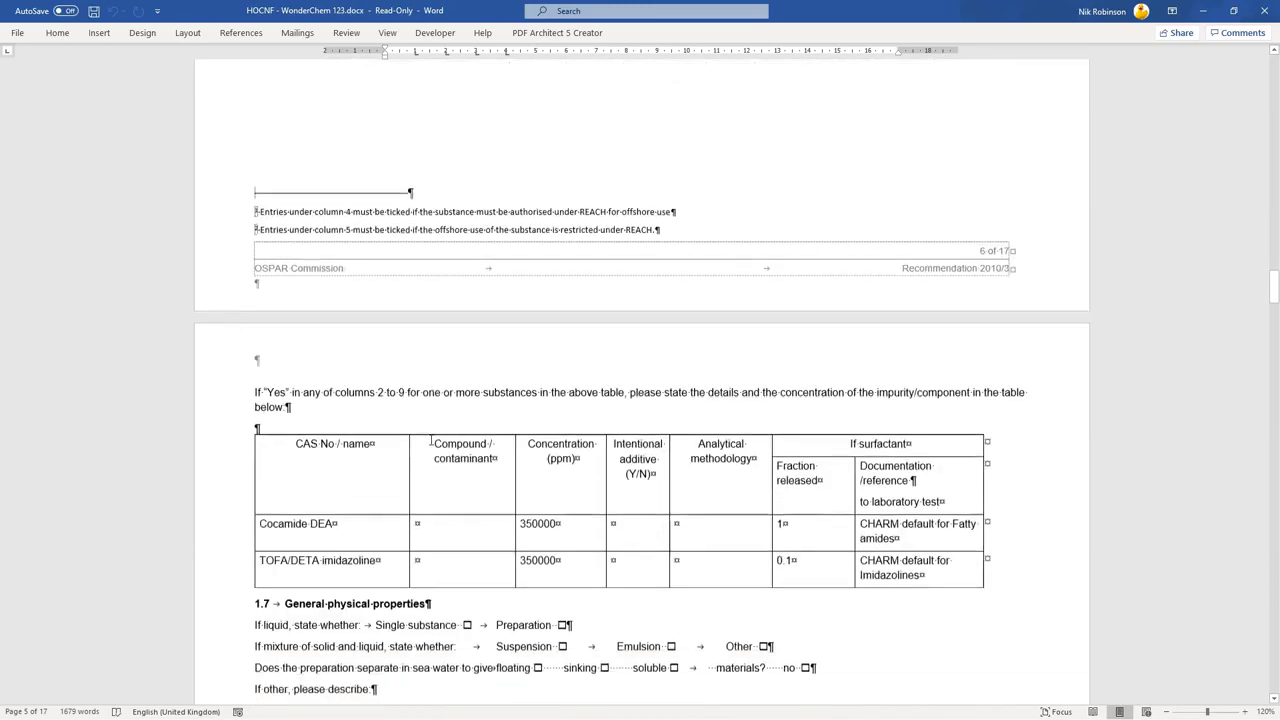
{"action": "scroll", "coordinate": [431, 441], "scroll_direction": "down", "scroll_amount": 5}
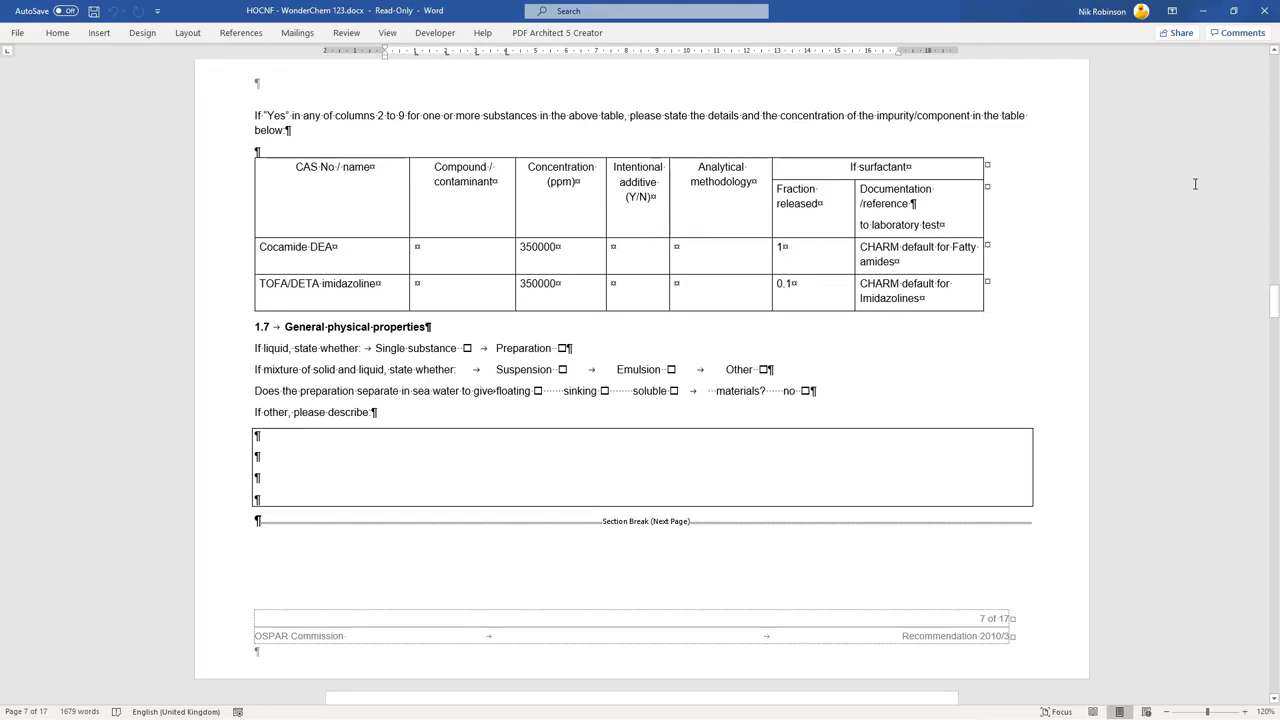
{"action": "scroll", "coordinate": [1230, 230], "scroll_direction": "down", "scroll_amount": 8}
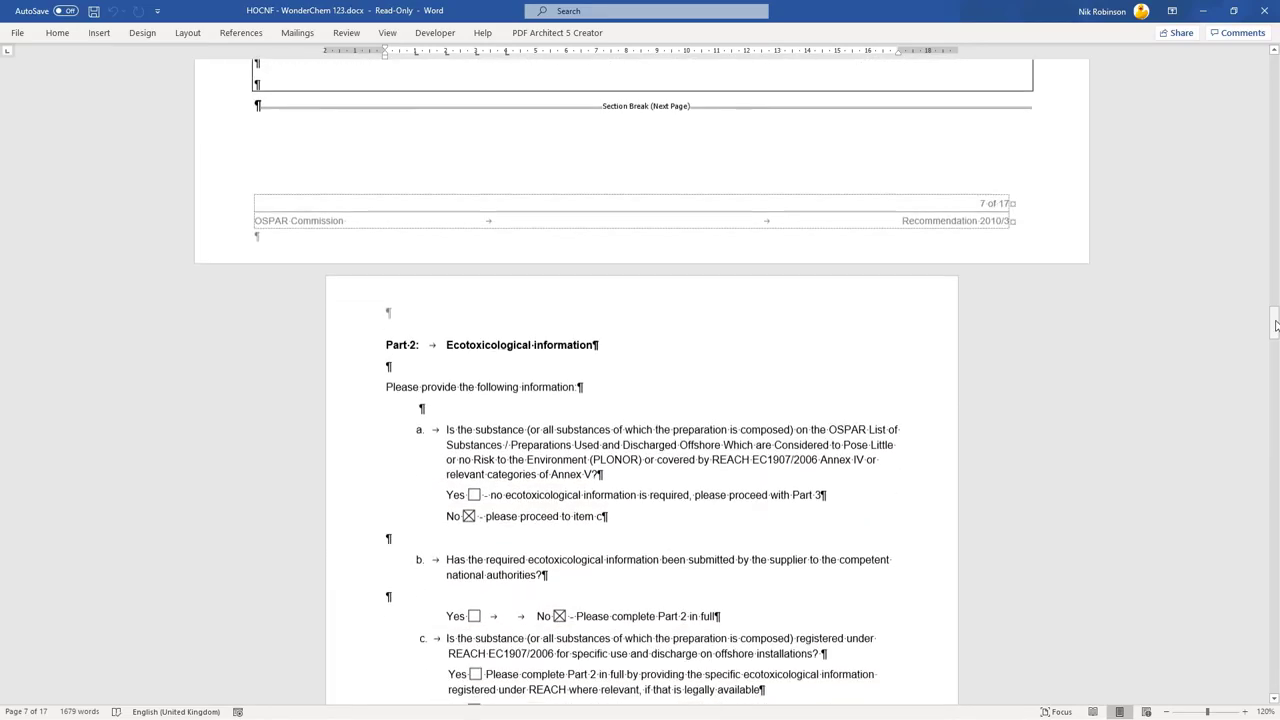
- Scroll the HOCNF report down to the Part 3: Confirmation statement page
{"action": "left_click_drag", "start_coordinate": [1276, 325], "coordinate": [1274, 486]}
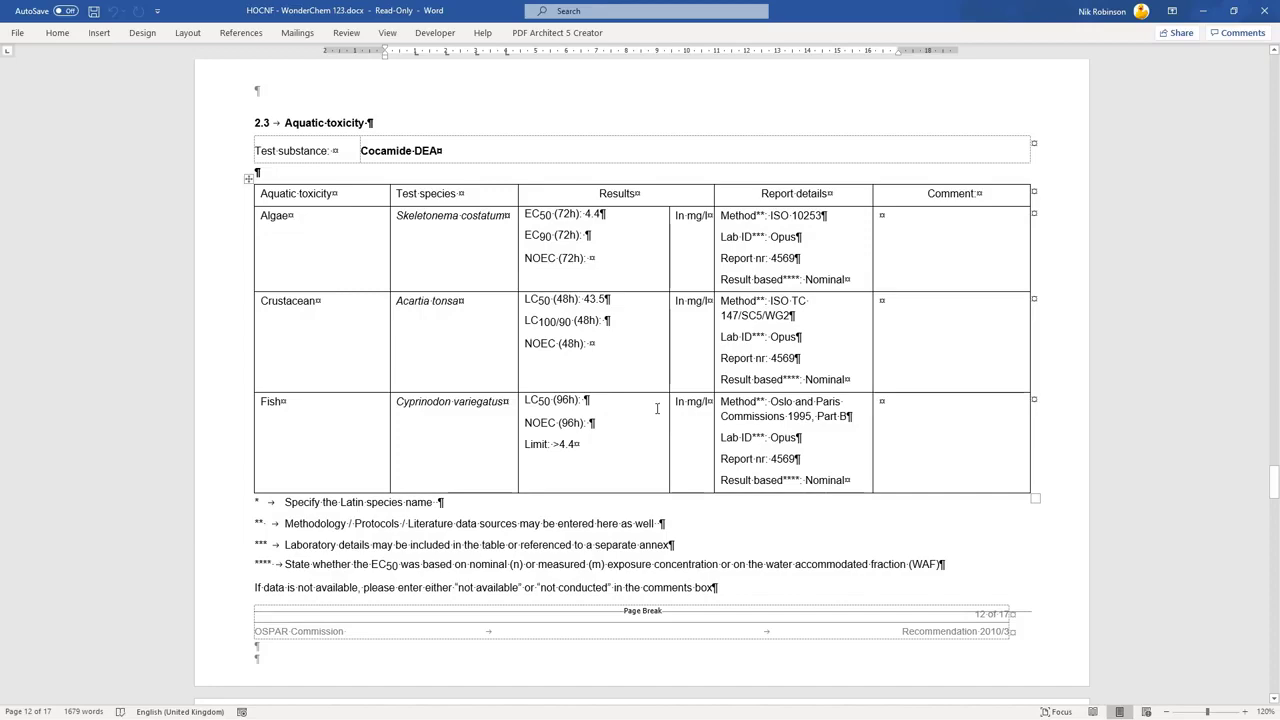
{"action": "scroll", "coordinate": [657, 408], "scroll_direction": "down", "scroll_amount": 8}
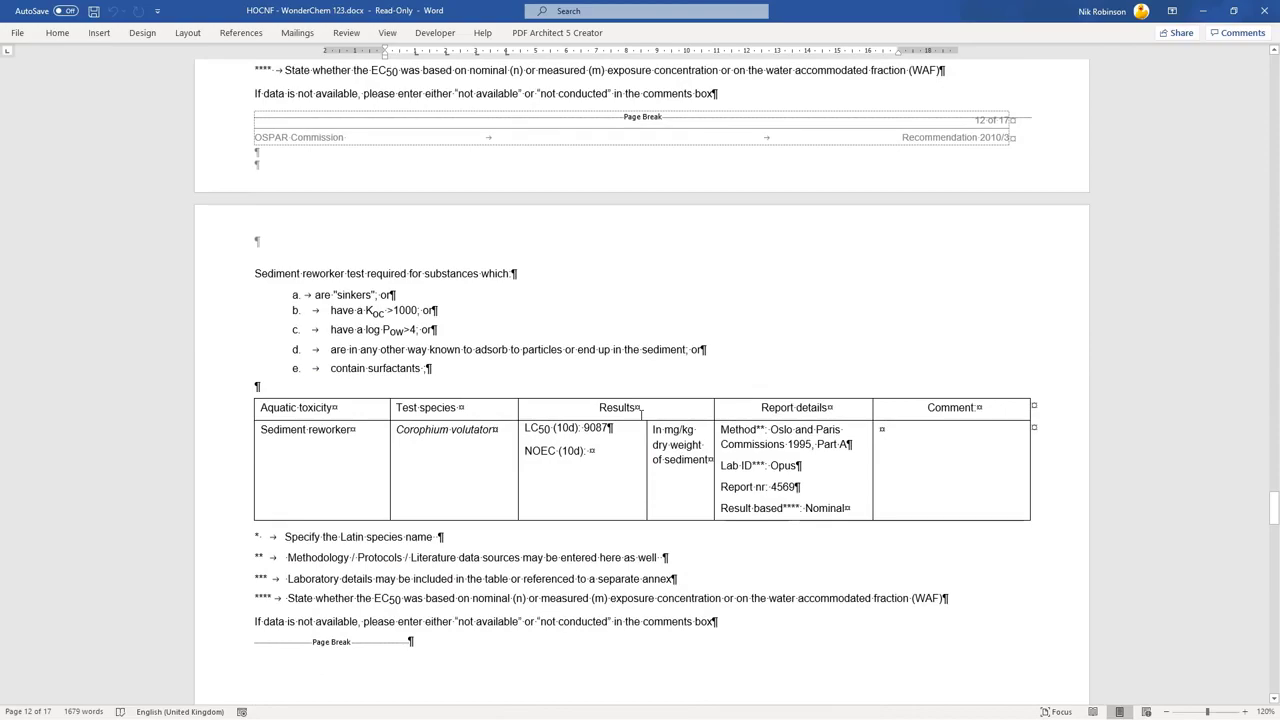
{"action": "scroll", "coordinate": [640, 410], "scroll_direction": "down", "scroll_amount": 13}
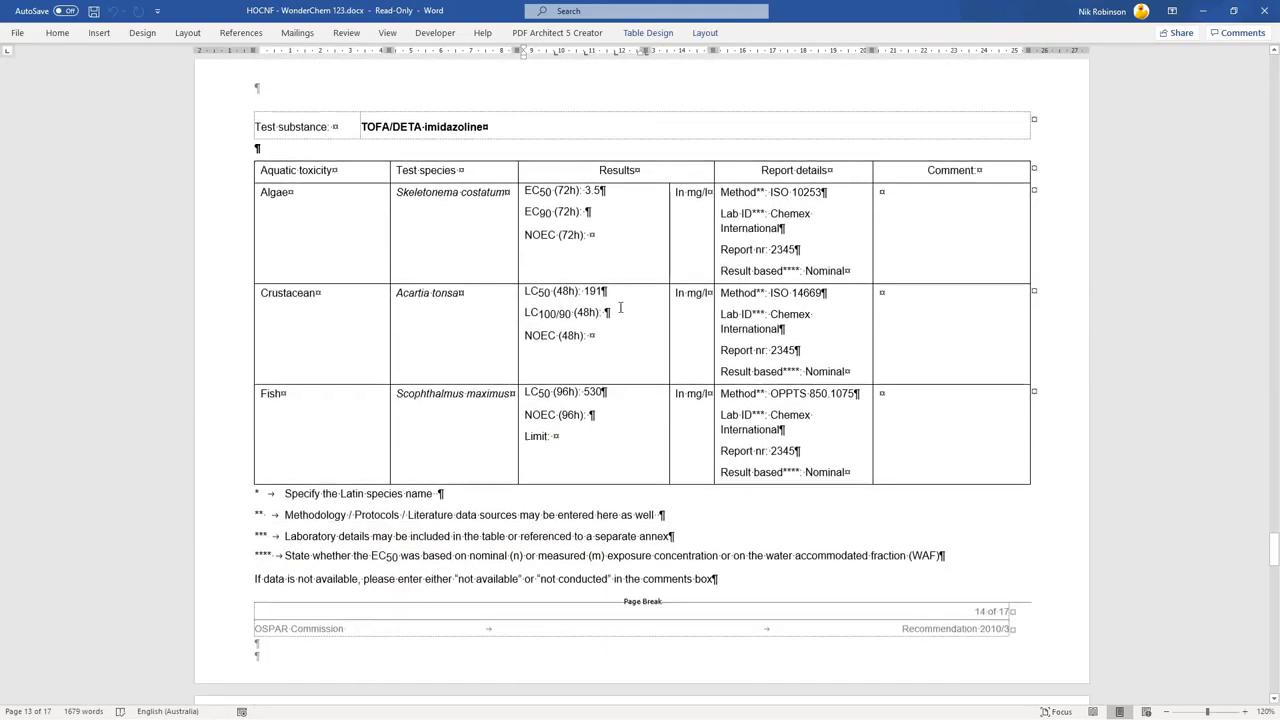
{"action": "scroll", "coordinate": [618, 405], "scroll_direction": "down", "scroll_amount": 9}
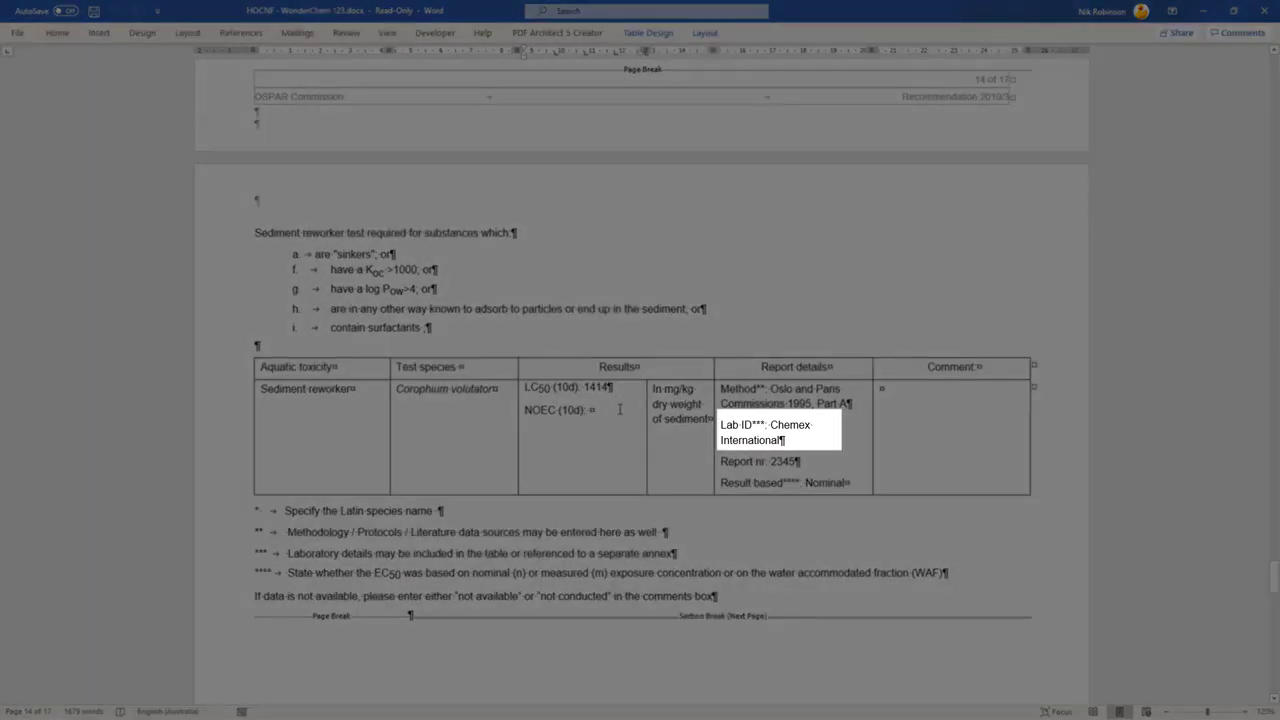
{"action": "scroll", "coordinate": [619, 409], "scroll_direction": "down", "scroll_amount": 13}
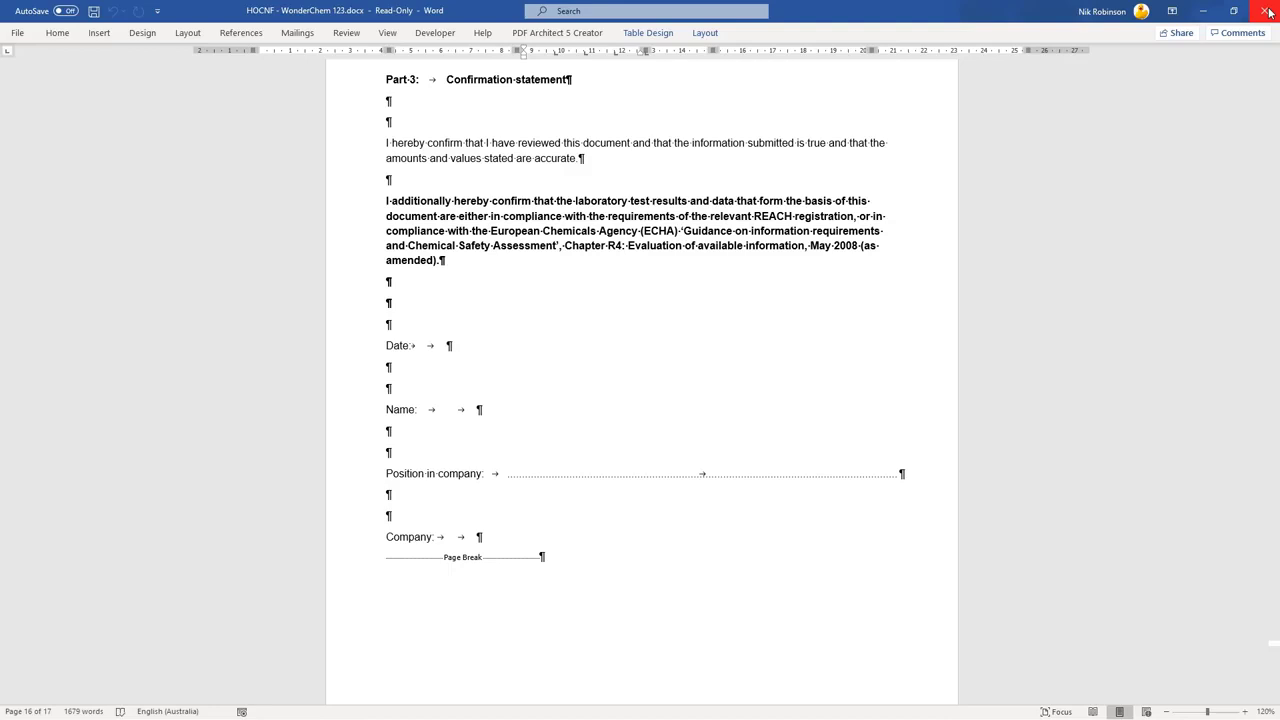
- Close Word and view the Standard Production application from the Applications list
{"action": "left_click", "coordinate": [1268, 11]}
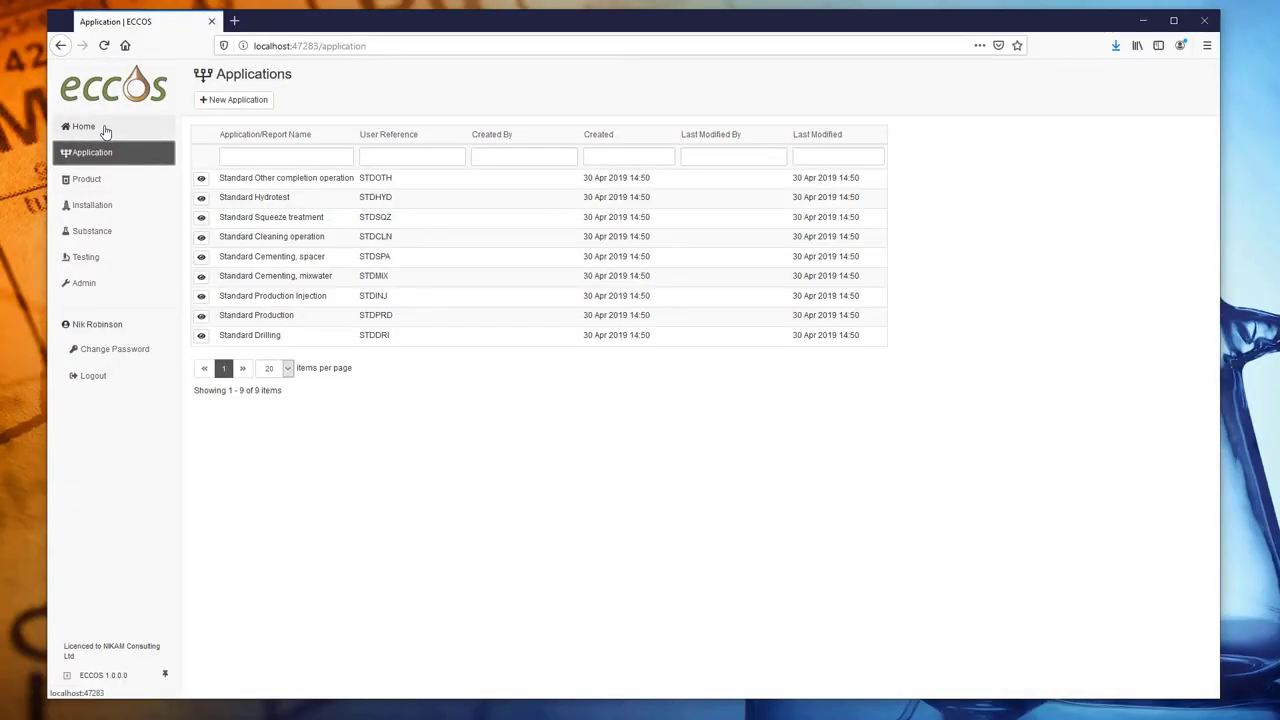
{"action": "left_click", "coordinate": [104, 130]}
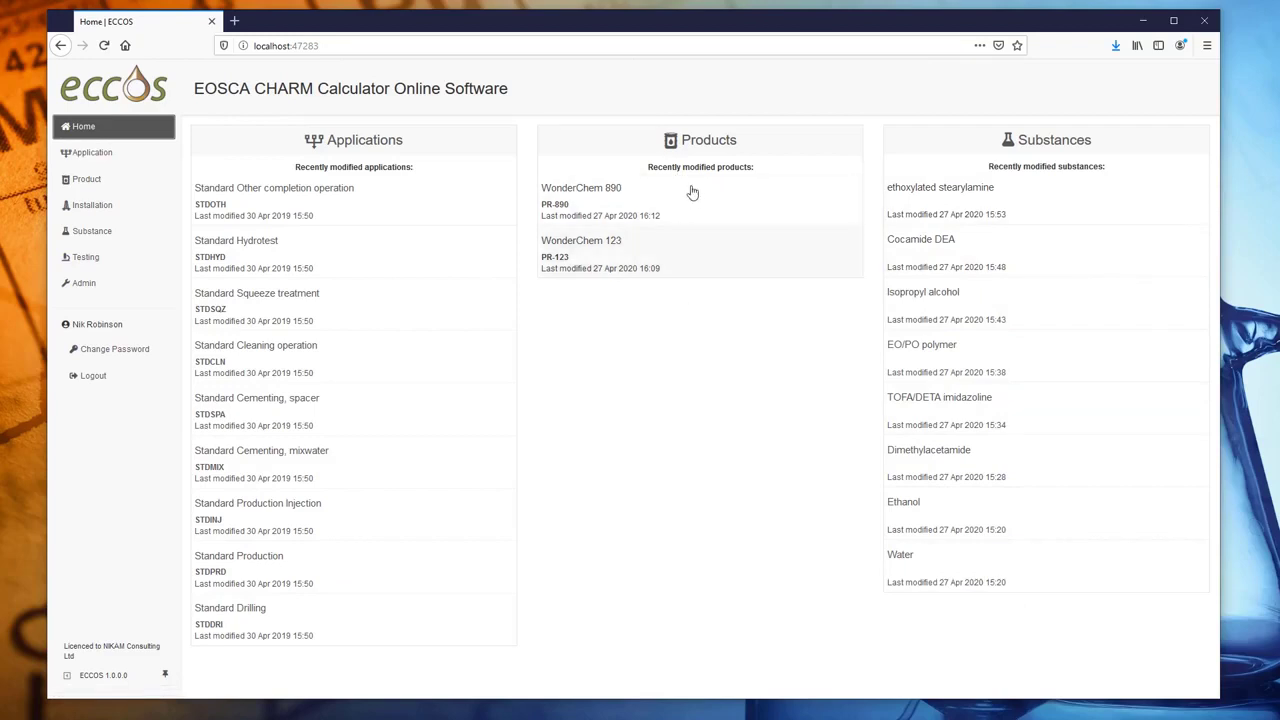
{"action": "left_click", "coordinate": [100, 158]}
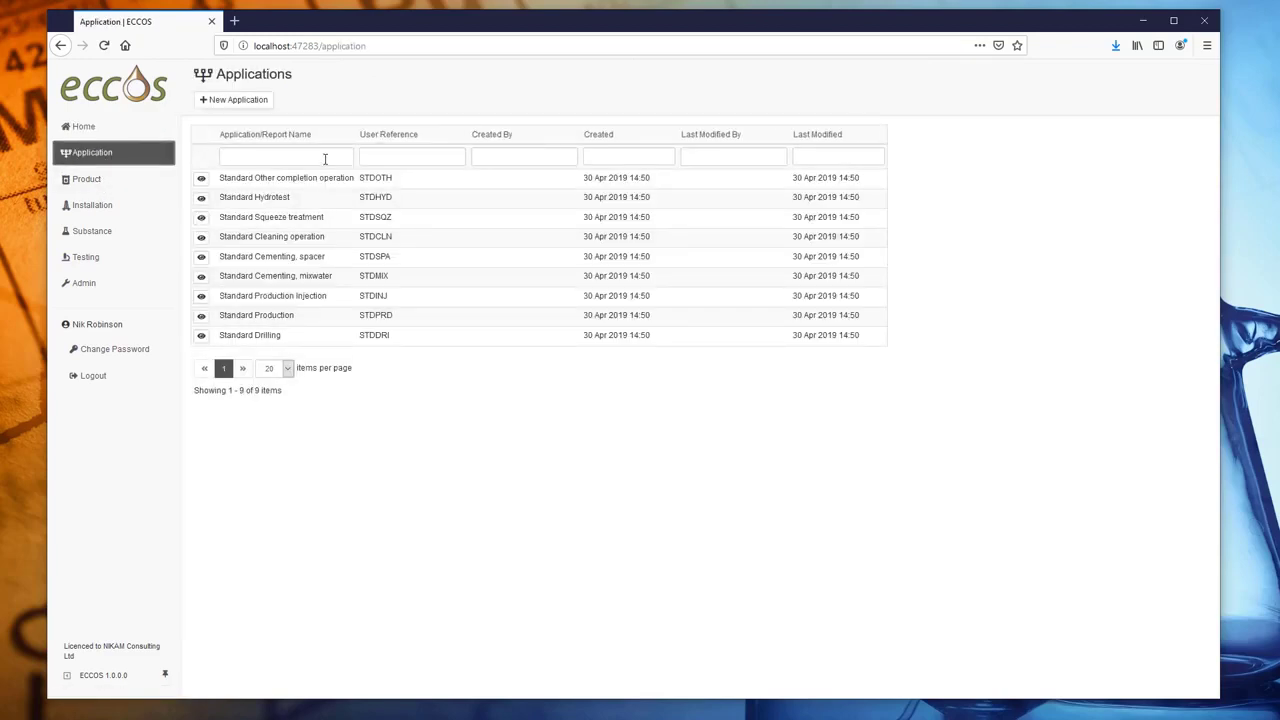
{"action": "left_click", "coordinate": [201, 317]}
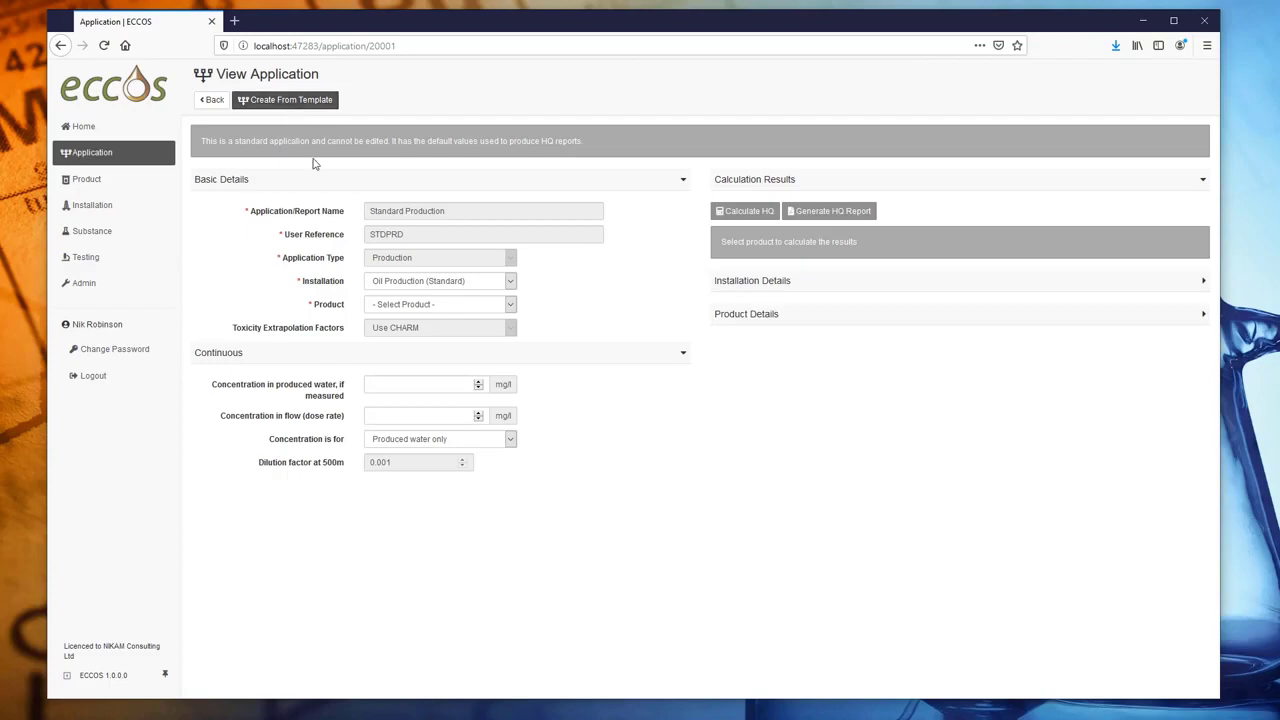
- Set Standard Production to WonderChem 123 (Full), 150 mg/l dose rate, concentration for Total fluid produced
{"action": "left_click", "coordinate": [432, 305]}
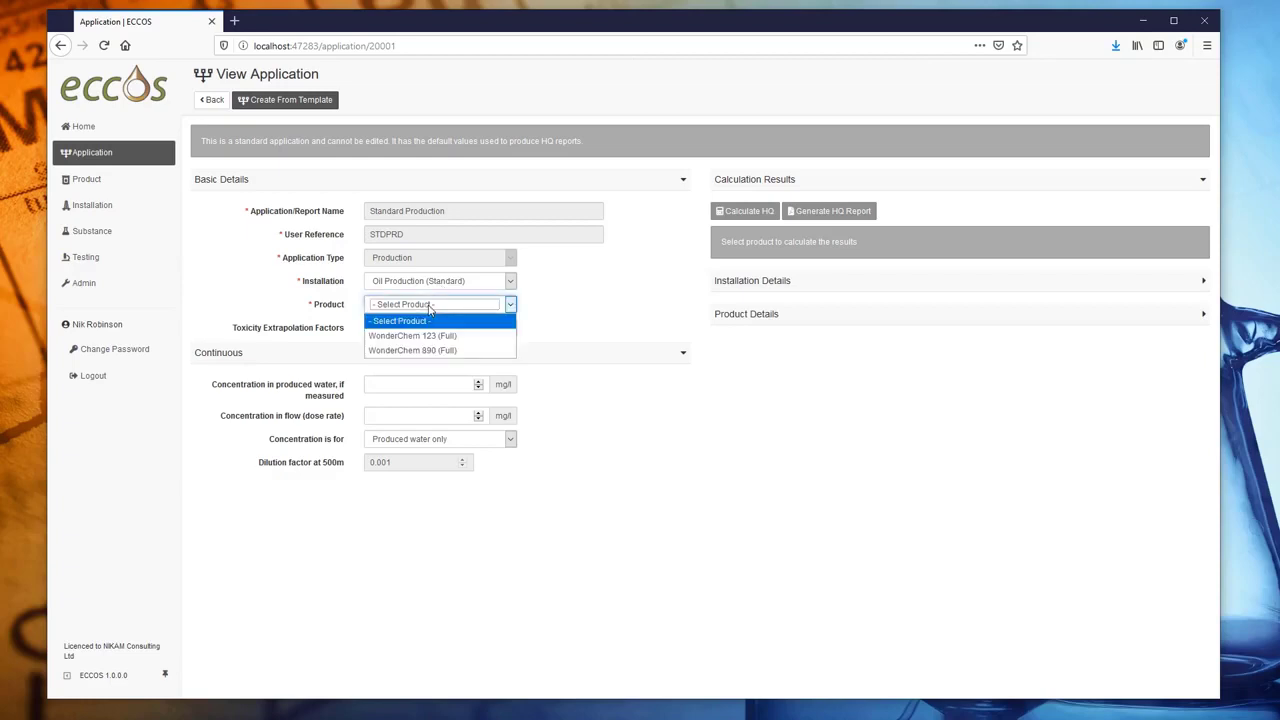
{"action": "left_click", "coordinate": [436, 338]}
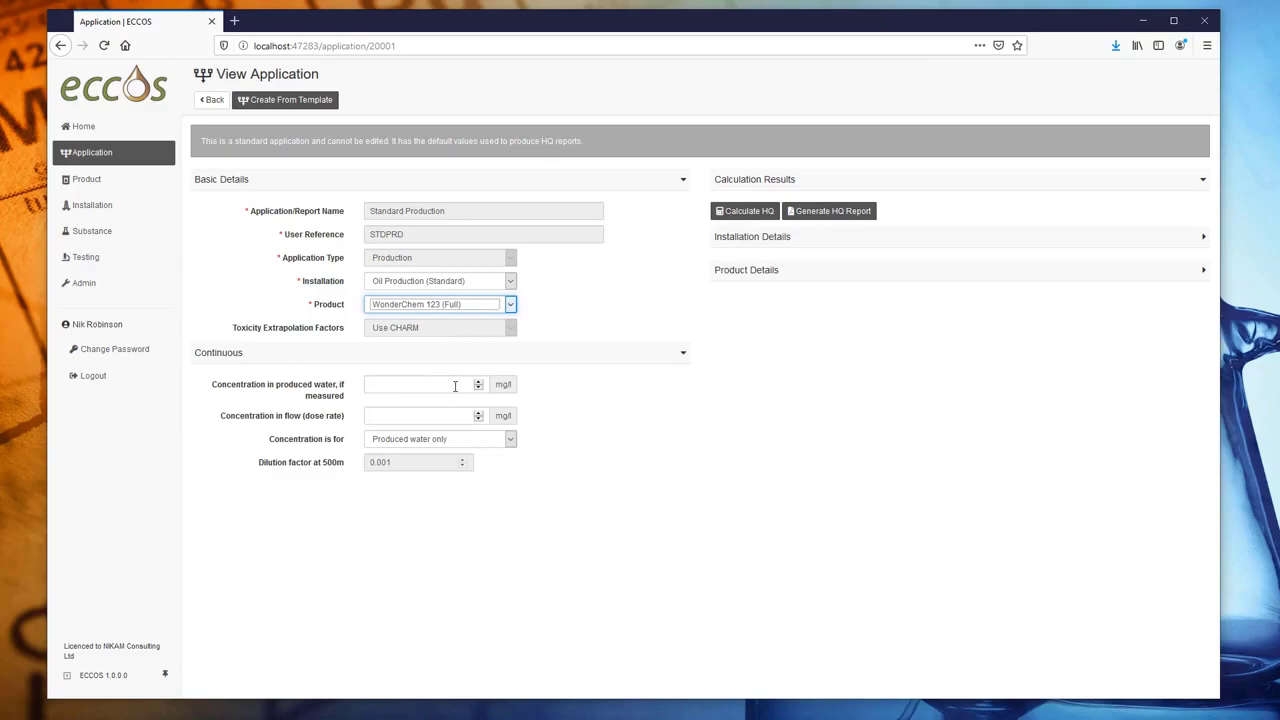
{"action": "left_click", "coordinate": [455, 386]}
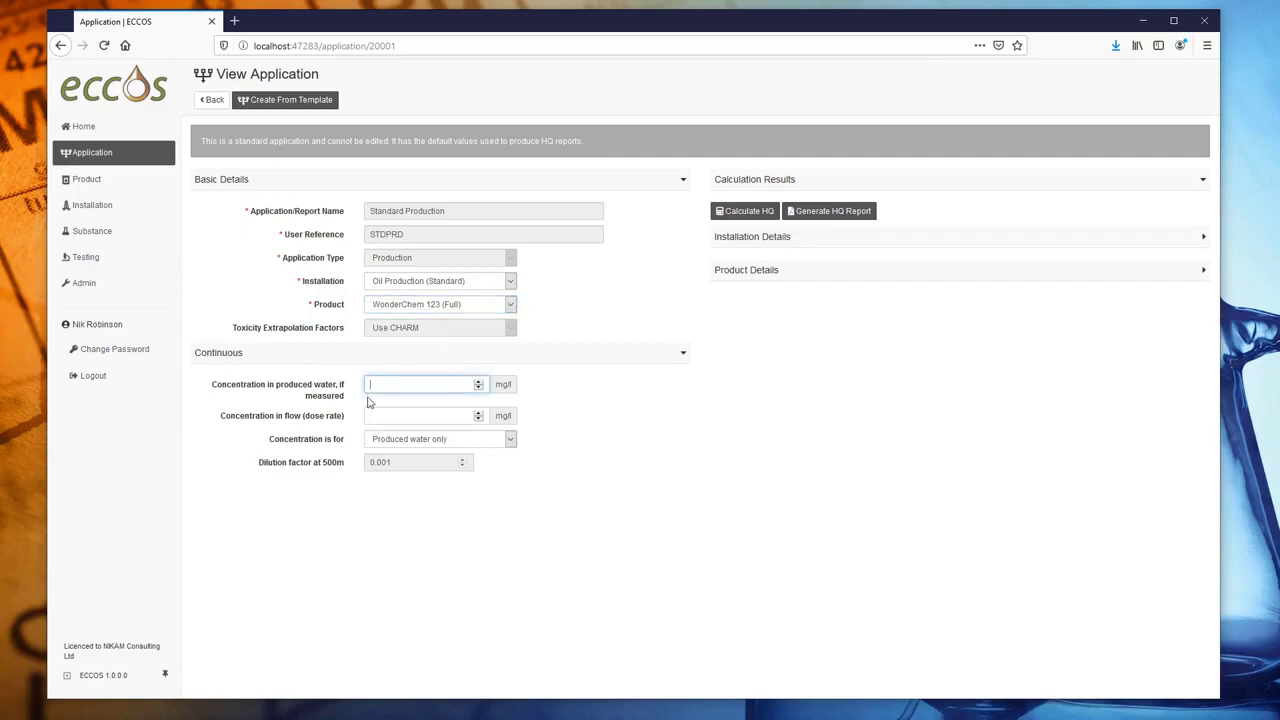
{"action": "left_click", "coordinate": [402, 414]}
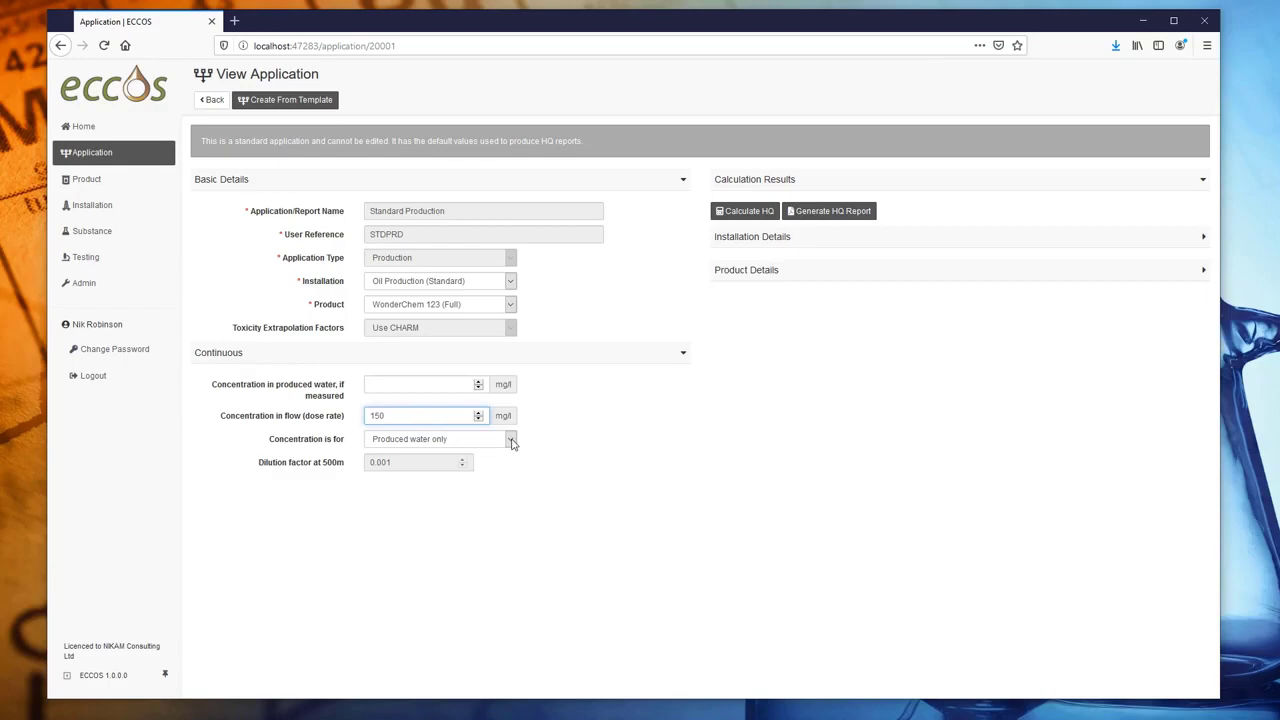
{"action": "left_click", "coordinate": [511, 441]}
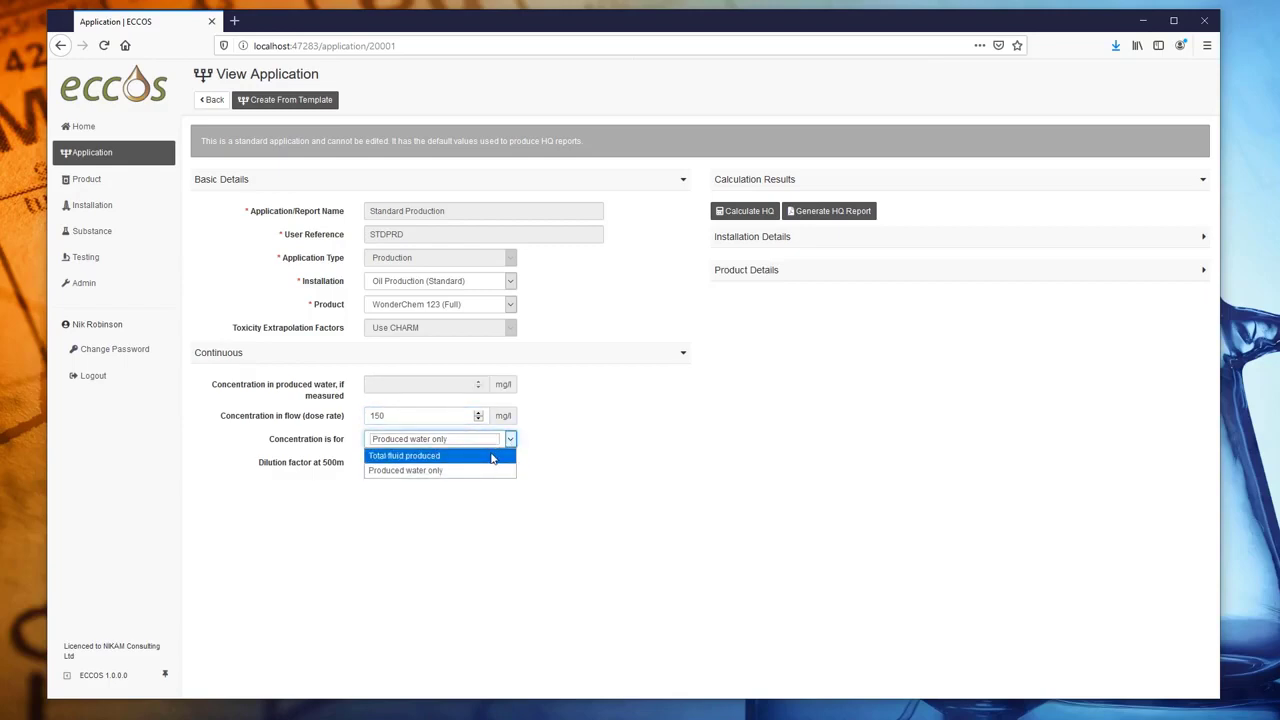
{"action": "left_click", "coordinate": [492, 458]}
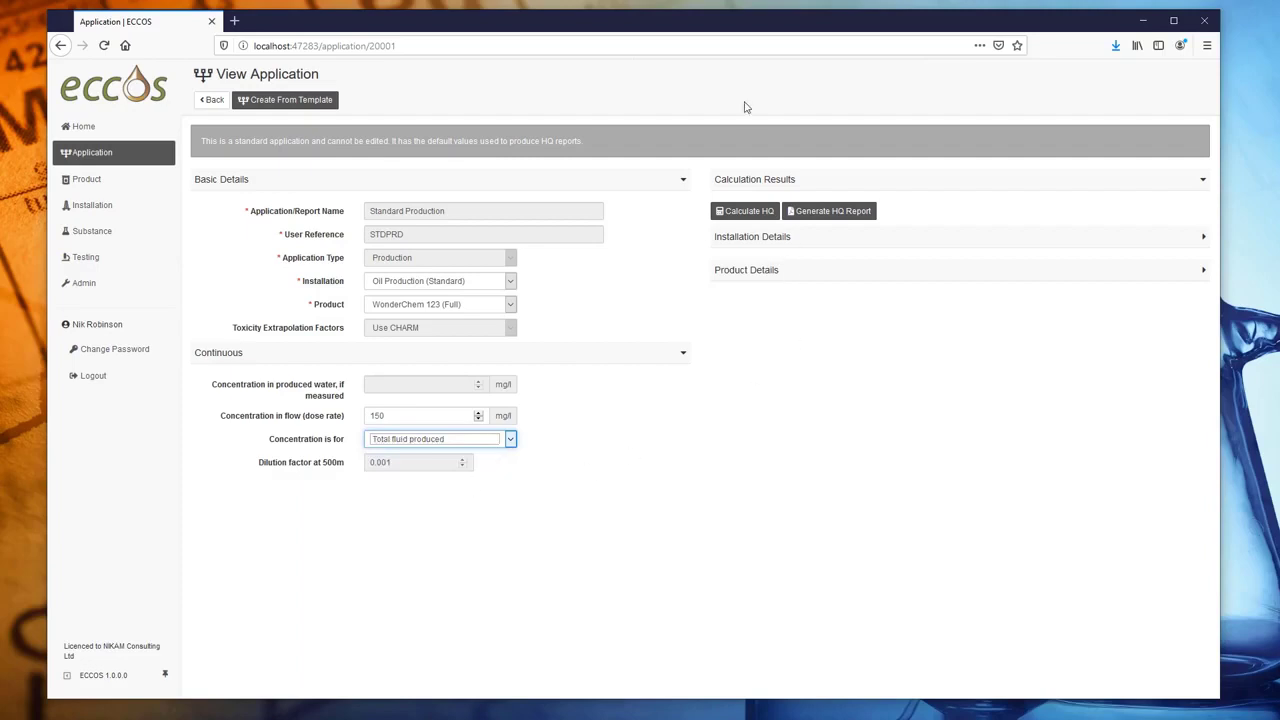
- Calculate HQ (Cocamide DEA worst case, HQ ecosystem 1.3528) and review the installation and product details
{"action": "left_click", "coordinate": [762, 213]}
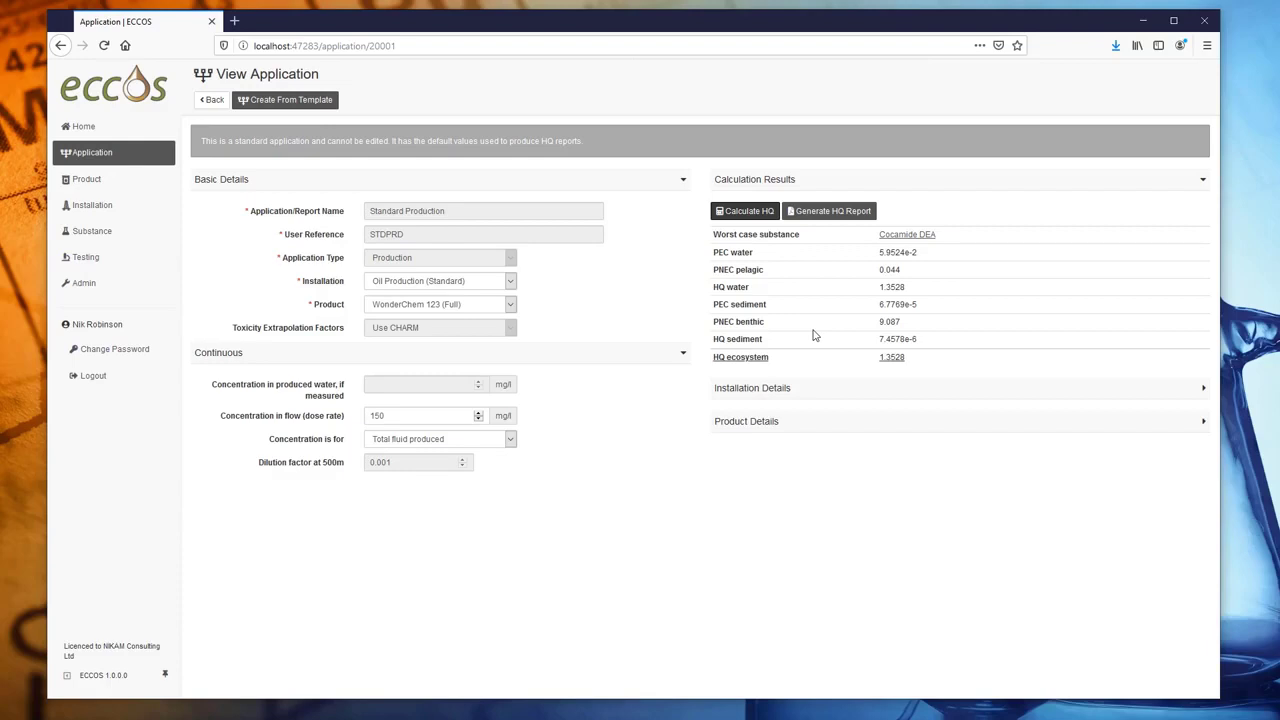
{"action": "left_click", "coordinate": [789, 392]}
{"action": "scroll", "coordinate": [880, 446], "scroll_direction": "down", "scroll_amount": 1}
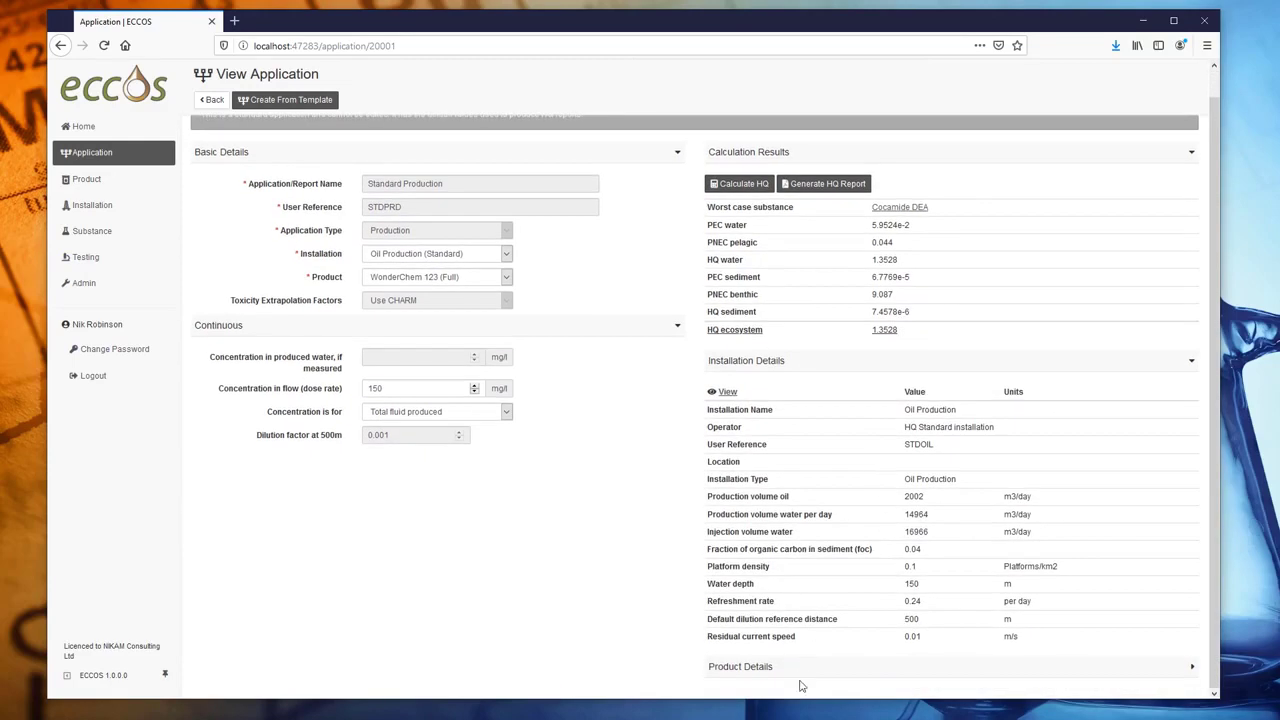
{"action": "left_click", "coordinate": [1181, 677]}
{"action": "scroll", "coordinate": [856, 580], "scroll_direction": "down", "scroll_amount": 6}
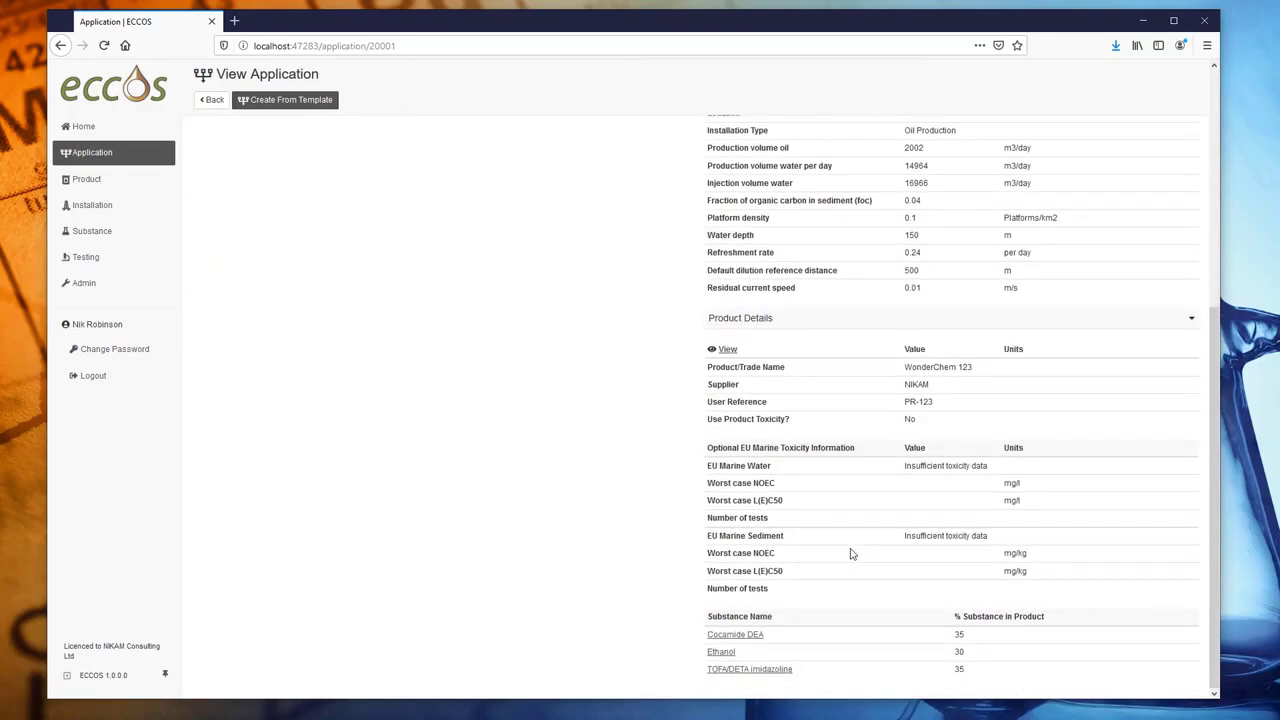
{"action": "scroll", "coordinate": [851, 554], "scroll_direction": "up", "scroll_amount": 6}
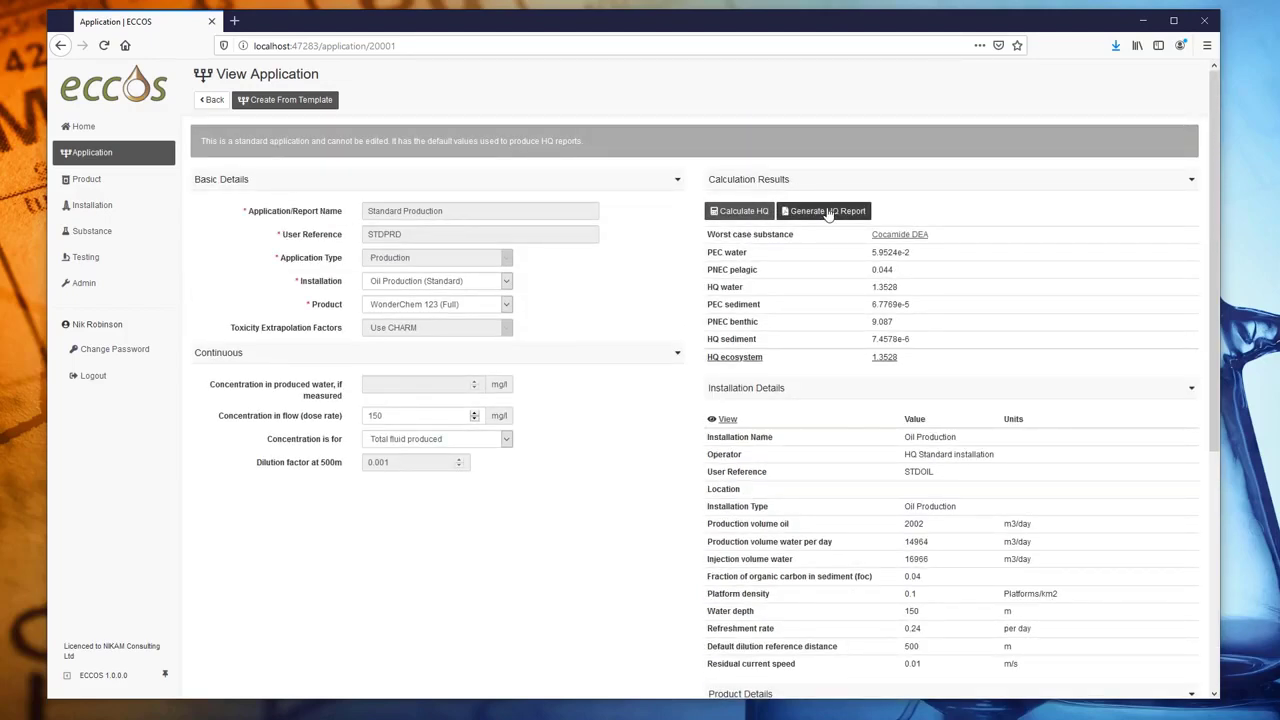
- Generate HQ Report - Standard Production.pdf and open it in PDF Architect 5
{"action": "left_click", "coordinate": [828, 212]}
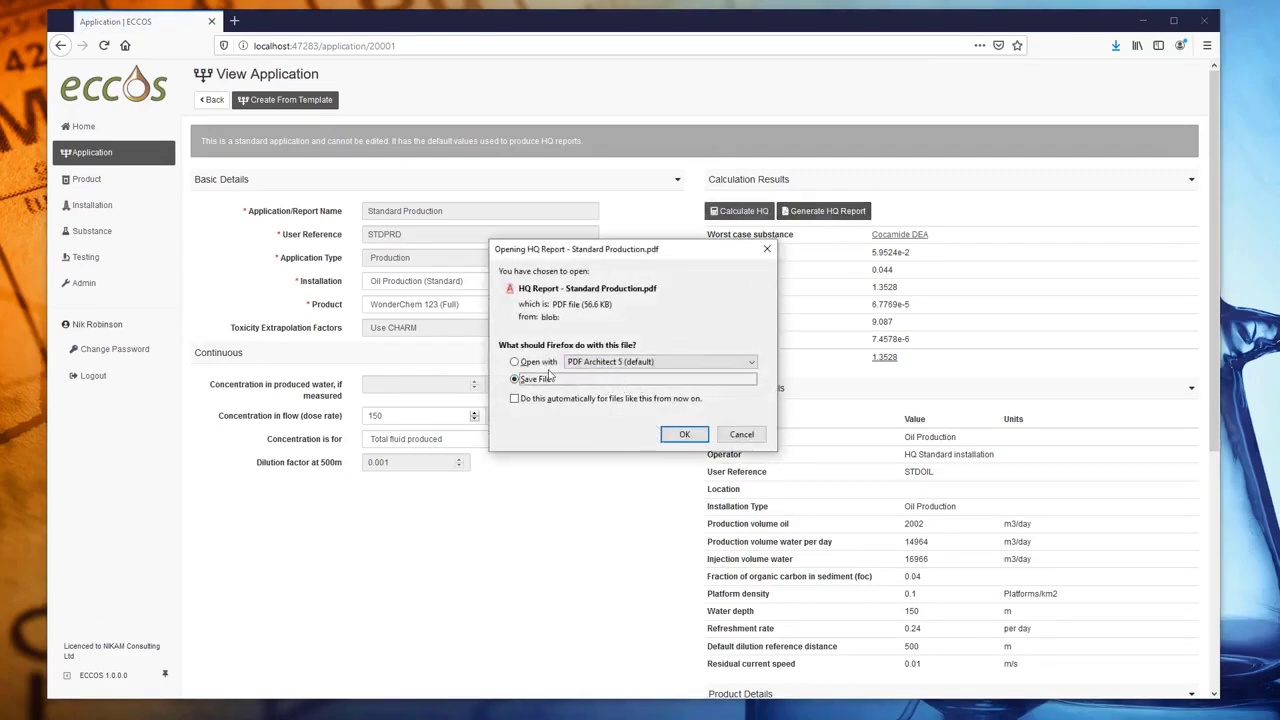
{"action": "left_click", "coordinate": [538, 362]}
{"action": "left_click", "coordinate": [697, 441]}
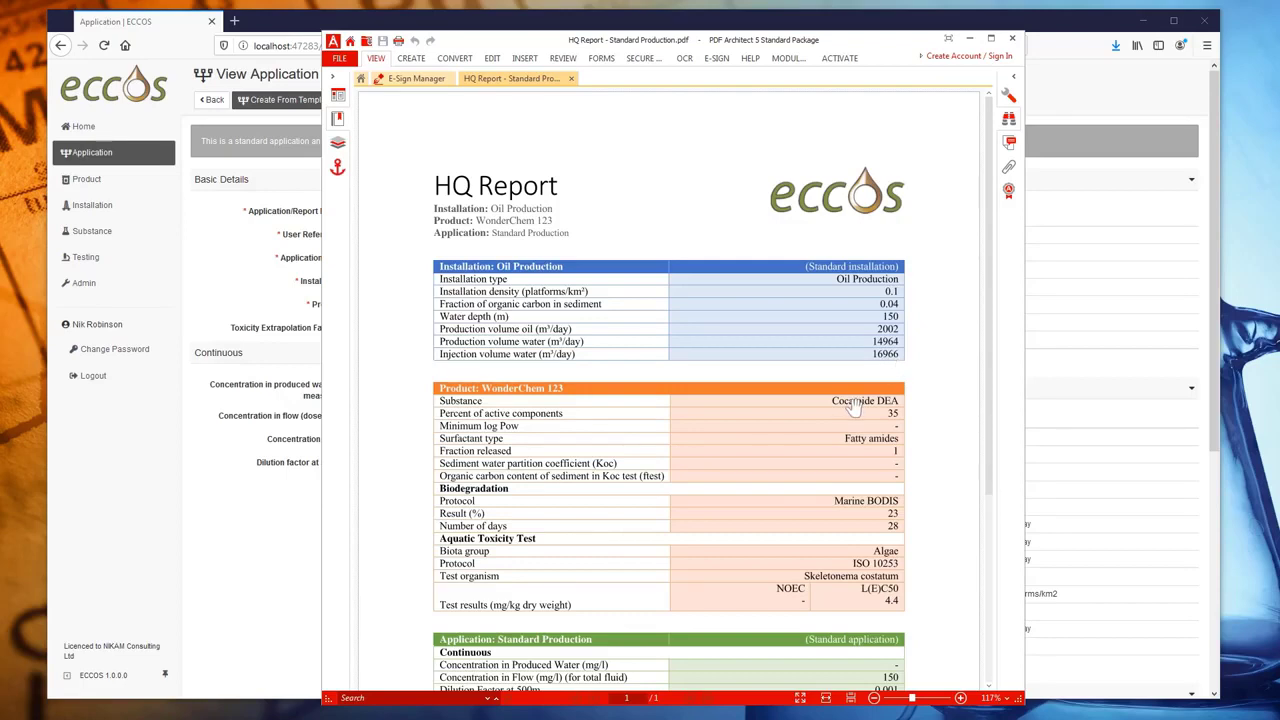
- Scroll through the HQ report to its Results table, then minimize PDF Architect
{"action": "scroll", "coordinate": [900, 370], "scroll_direction": "down", "scroll_amount": 5}
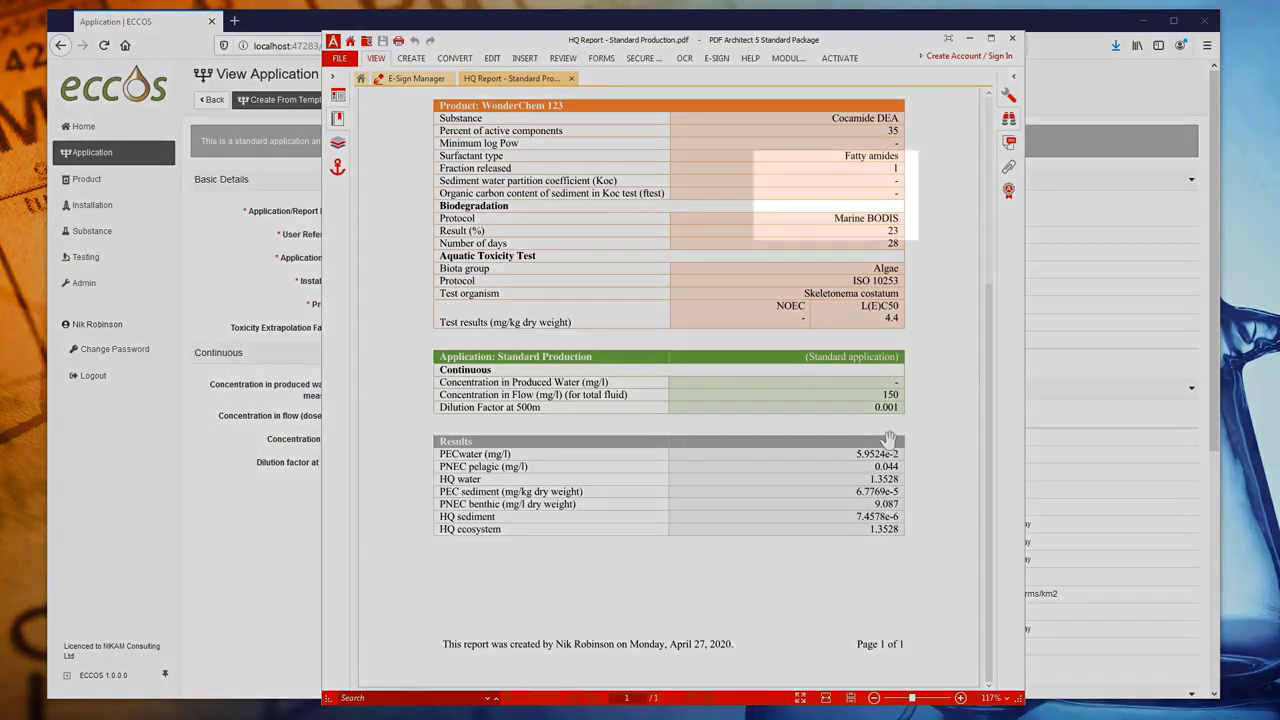
{"action": "scroll", "coordinate": [890, 450], "scroll_direction": "up", "scroll_amount": 5}
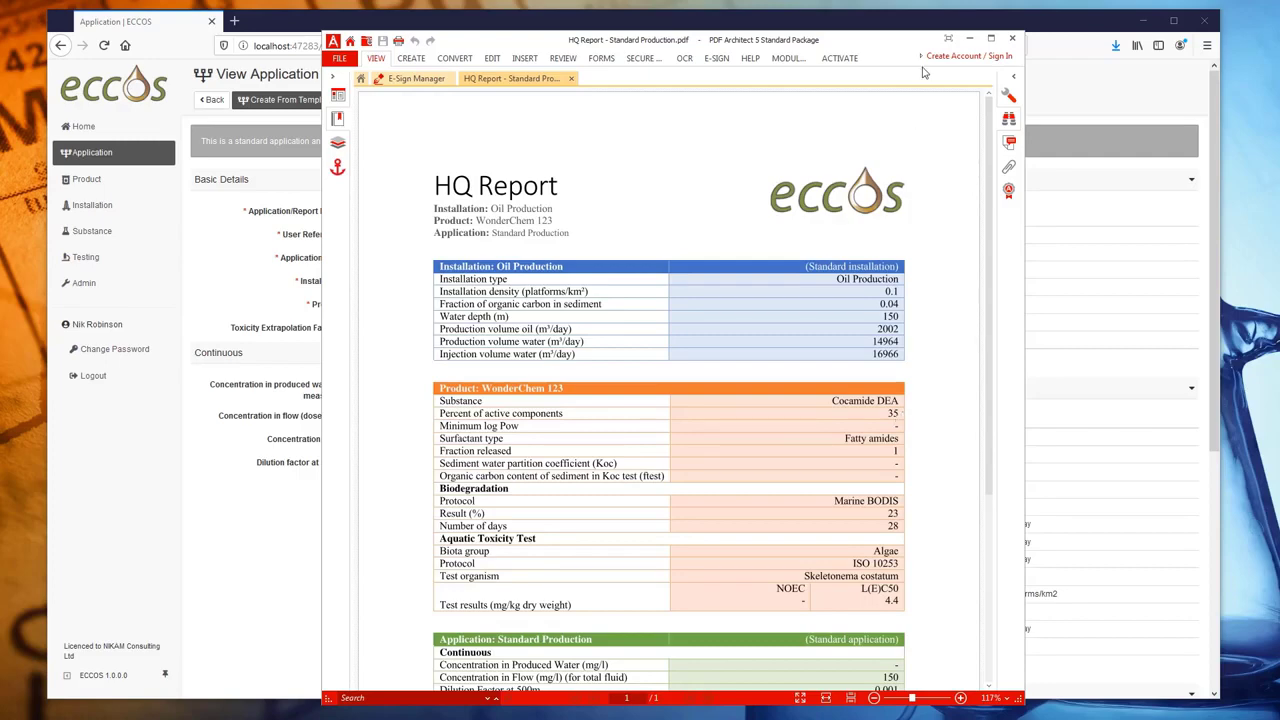
{"action": "left_click", "coordinate": [969, 40]}
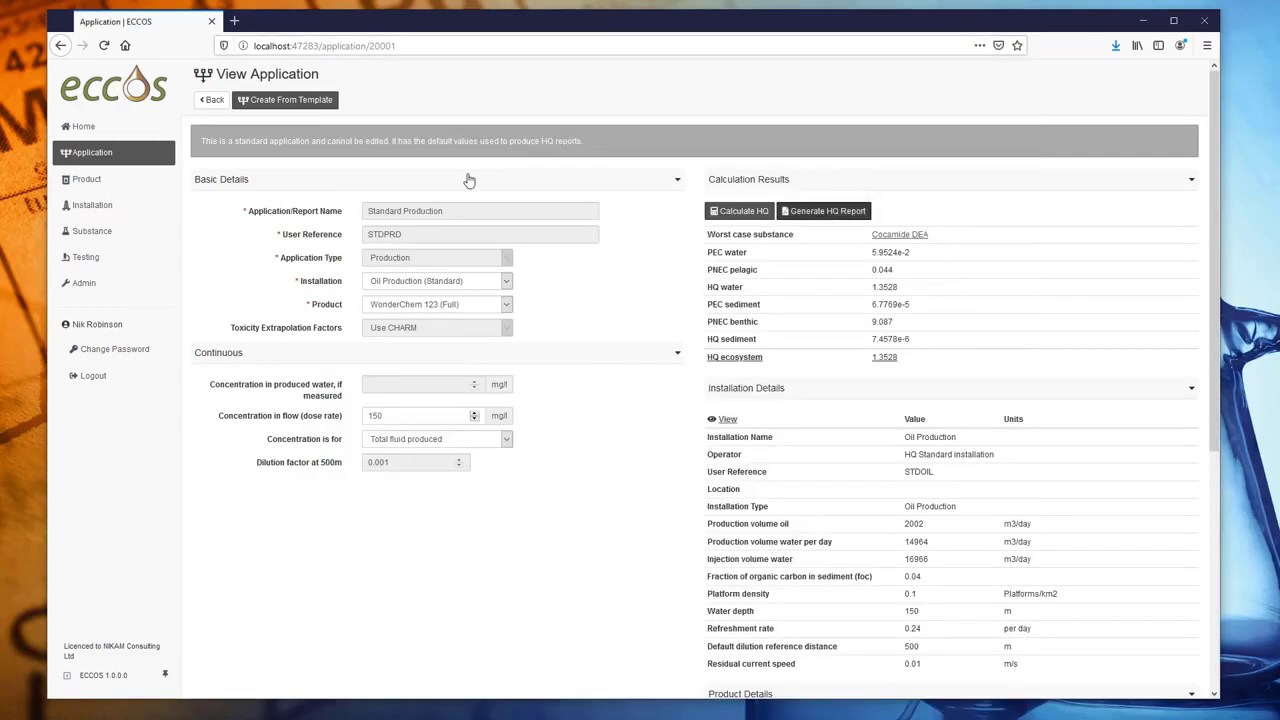
- In Admin, save NIKAM_logo_sqr_small.png as the company logo and go back to Applications
{"action": "left_click", "coordinate": [83, 127]}
{"action": "left_click", "coordinate": [84, 284]}
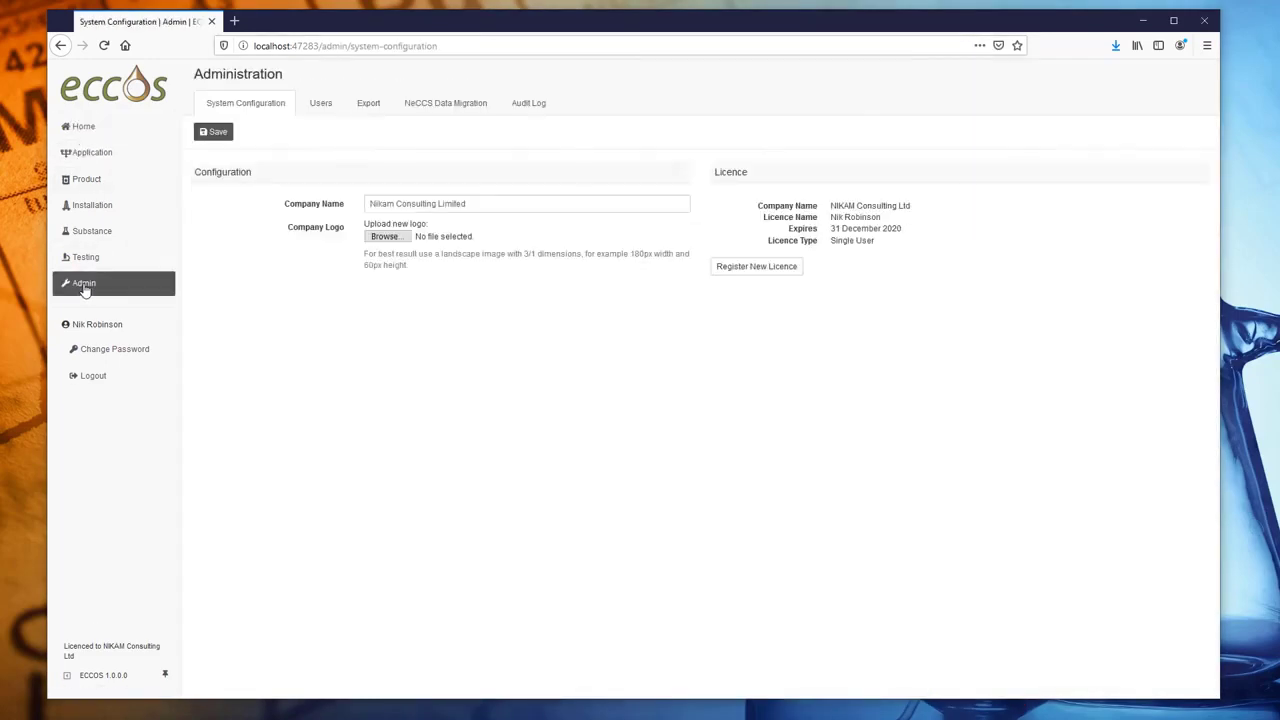
{"action": "left_click", "coordinate": [384, 237]}
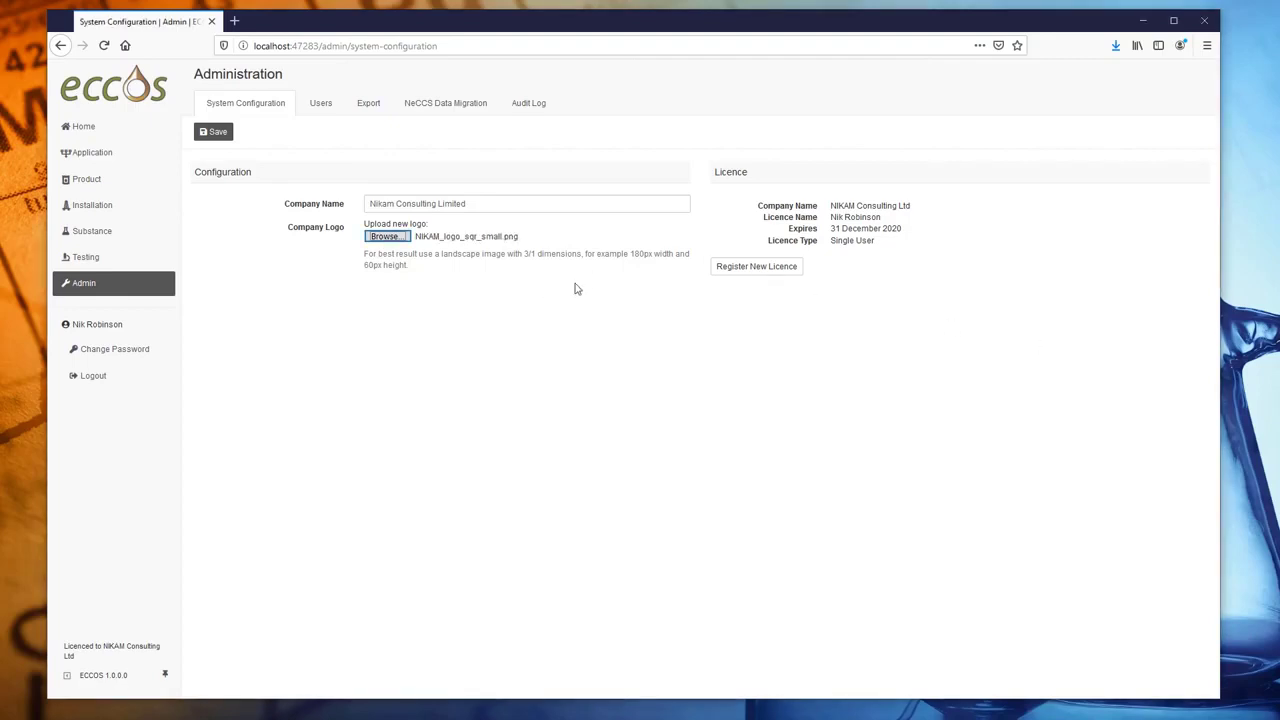
{"action": "left_click", "coordinate": [211, 132]}
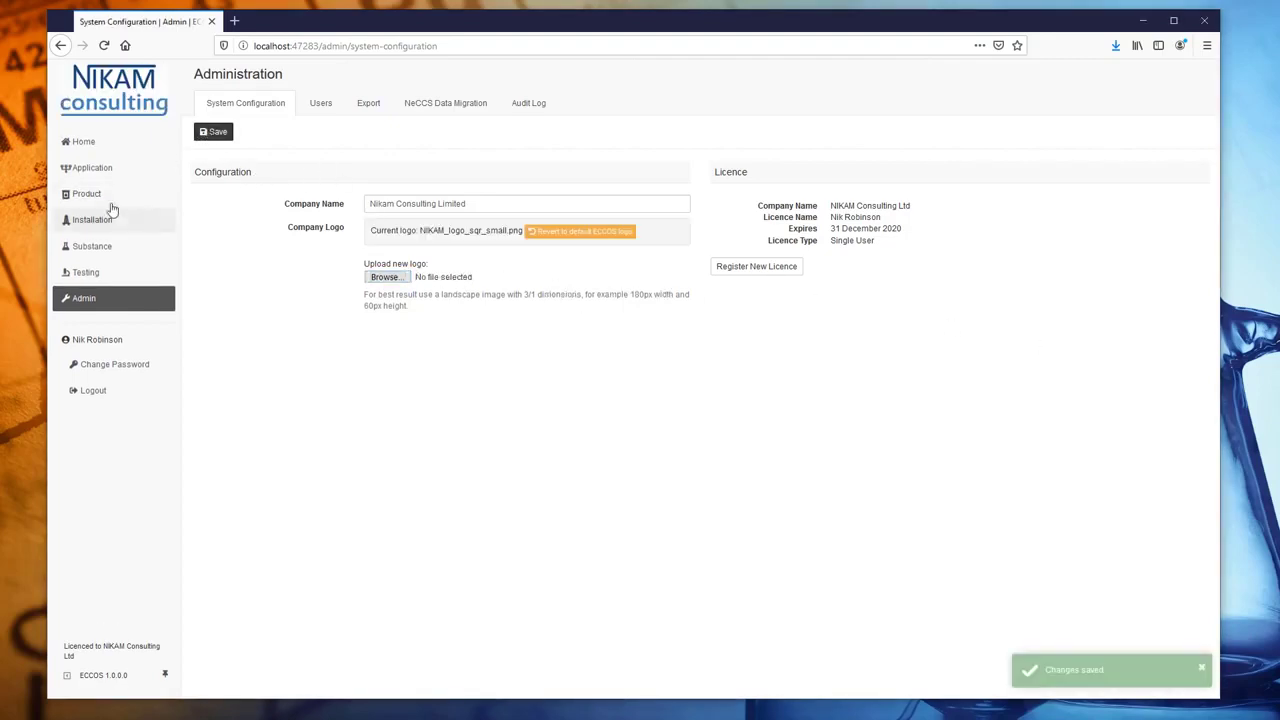
{"action": "left_click", "coordinate": [80, 170]}
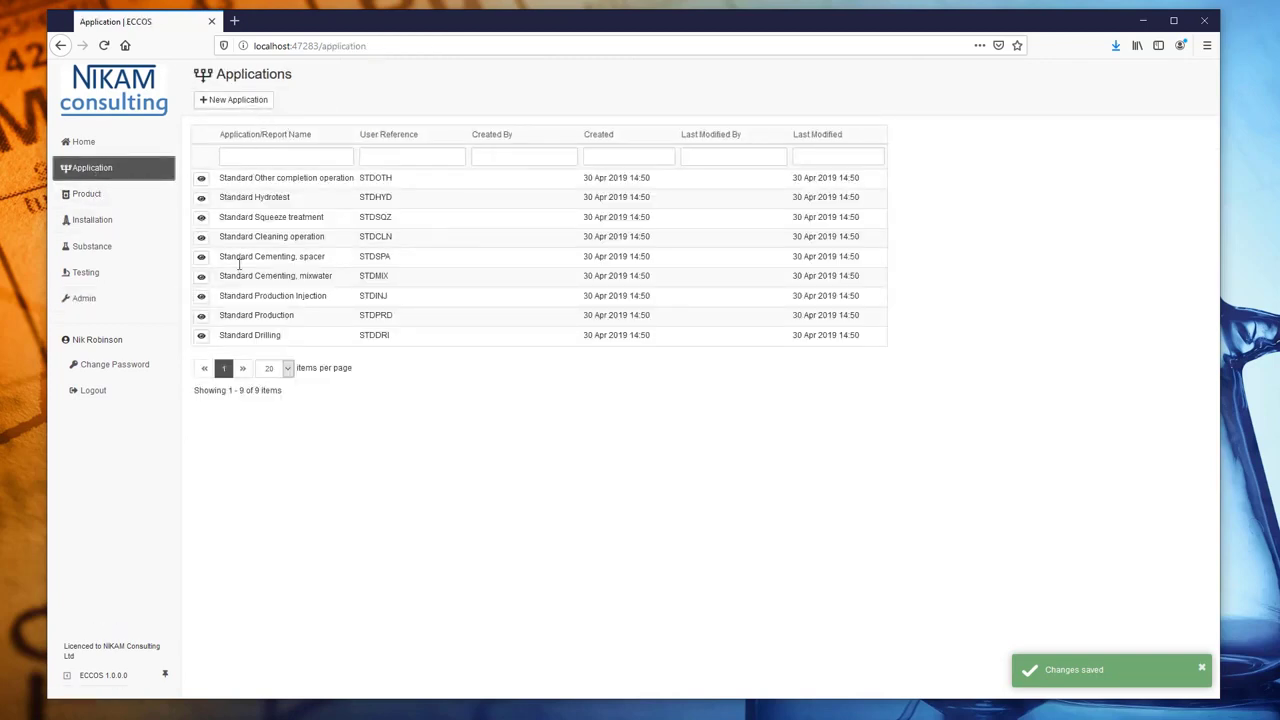
- Reopen Standard Production with a 150 mg/l dose rate and WonderChem 123 (Full)
{"action": "left_click", "coordinate": [201, 316]}
{"action": "left_click", "coordinate": [438, 416]}
{"action": "type", "text": "150"}
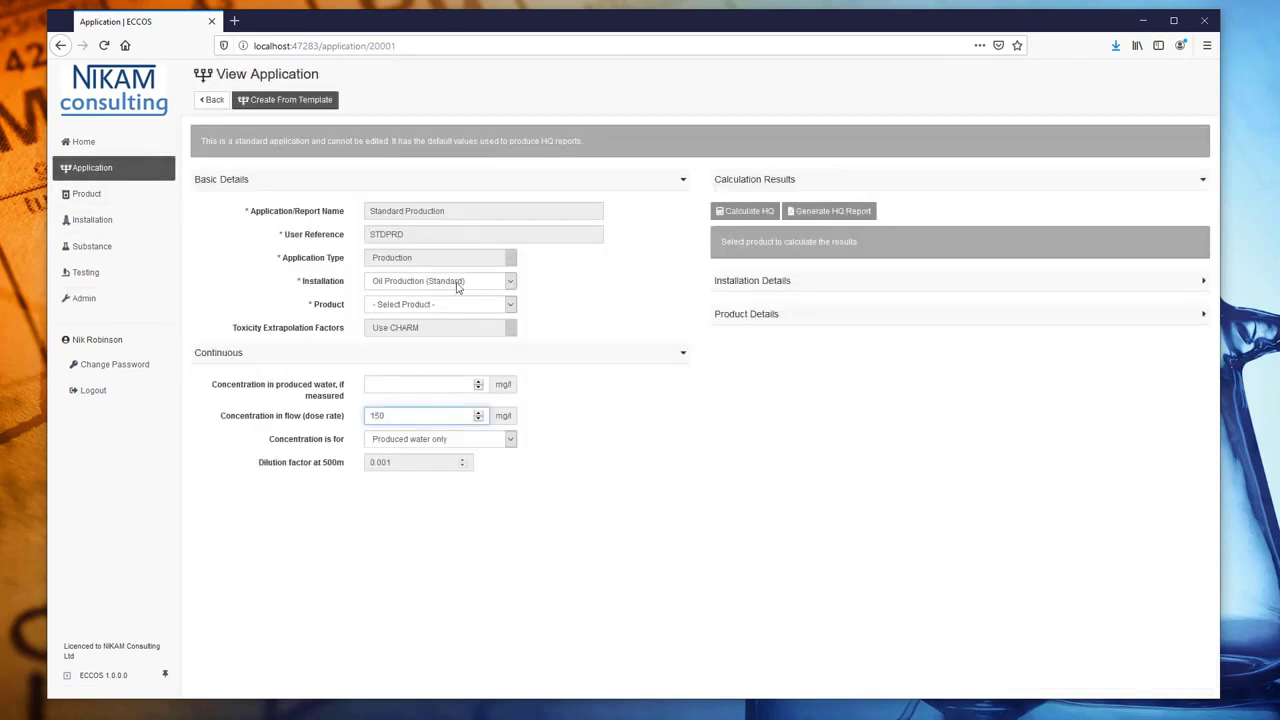
{"action": "left_click", "coordinate": [458, 304]}
{"action": "left_click", "coordinate": [450, 338]}
- Recalculate HQ (ecosystem 1.1932) and open the regenerated NIKAM-logo HQ report in PDF Architect
{"action": "left_click", "coordinate": [755, 213]}
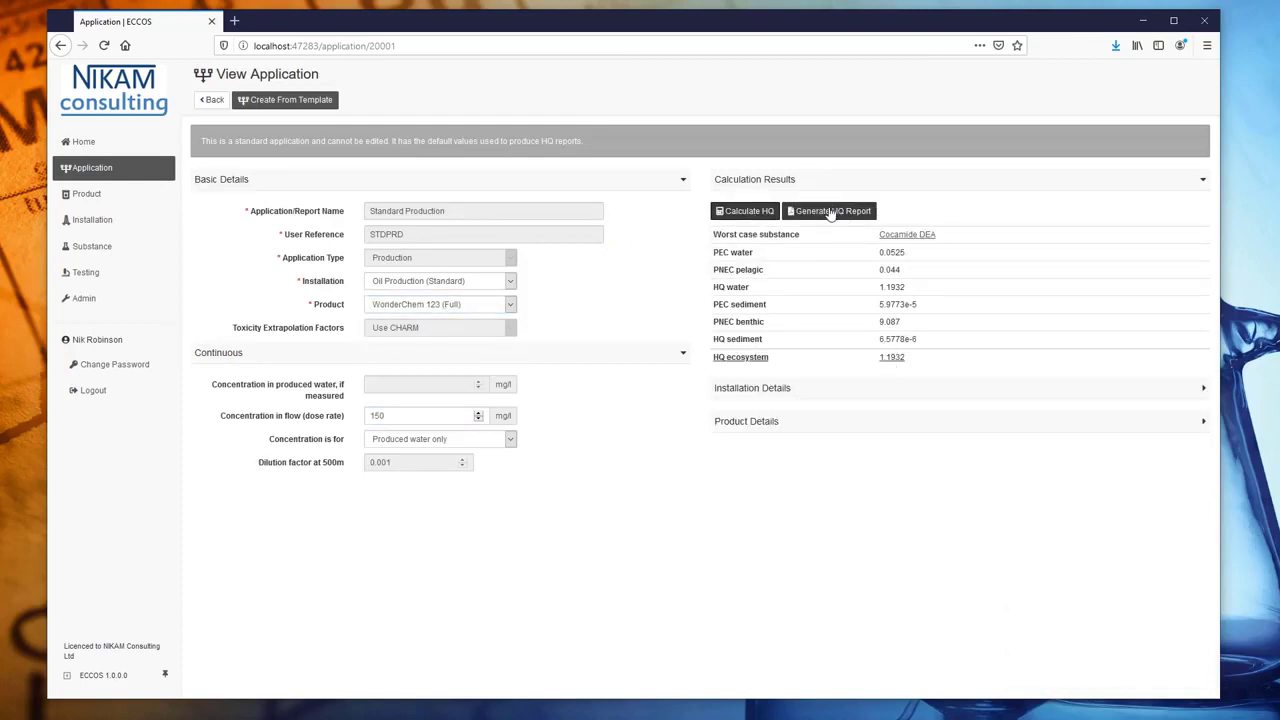
{"action": "left_click", "coordinate": [830, 214]}
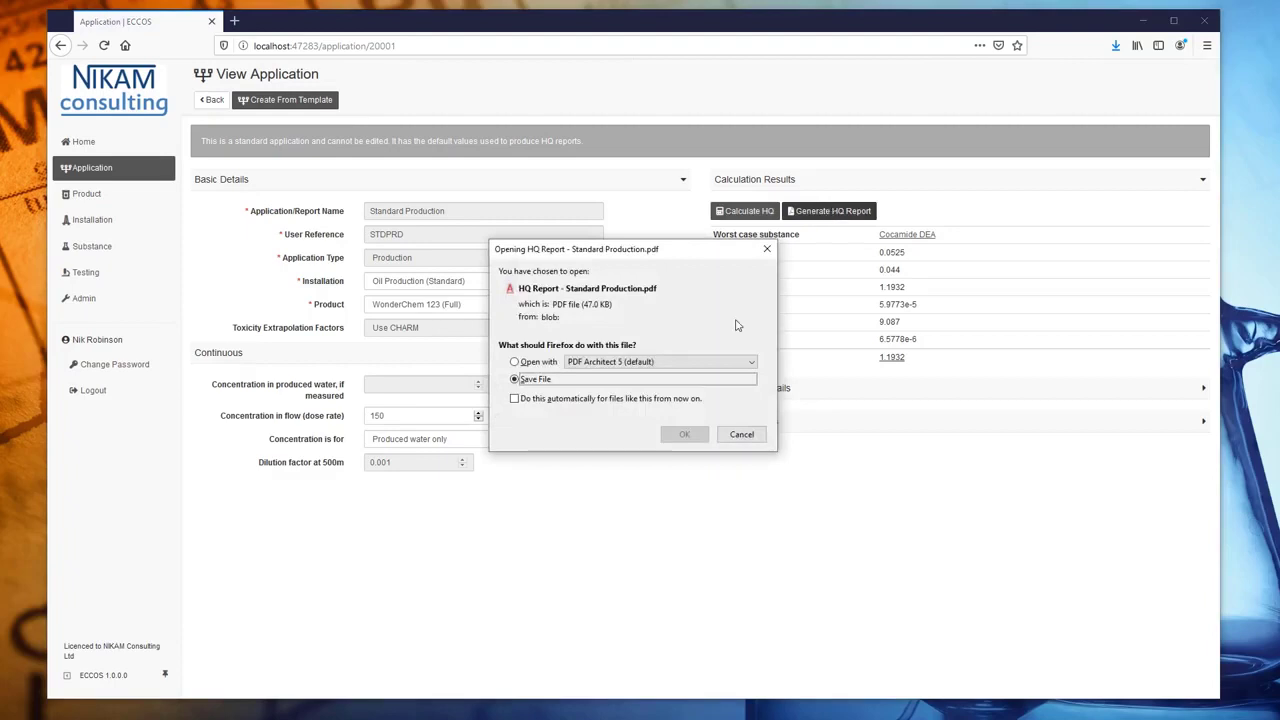
{"action": "left_click", "coordinate": [685, 434]}
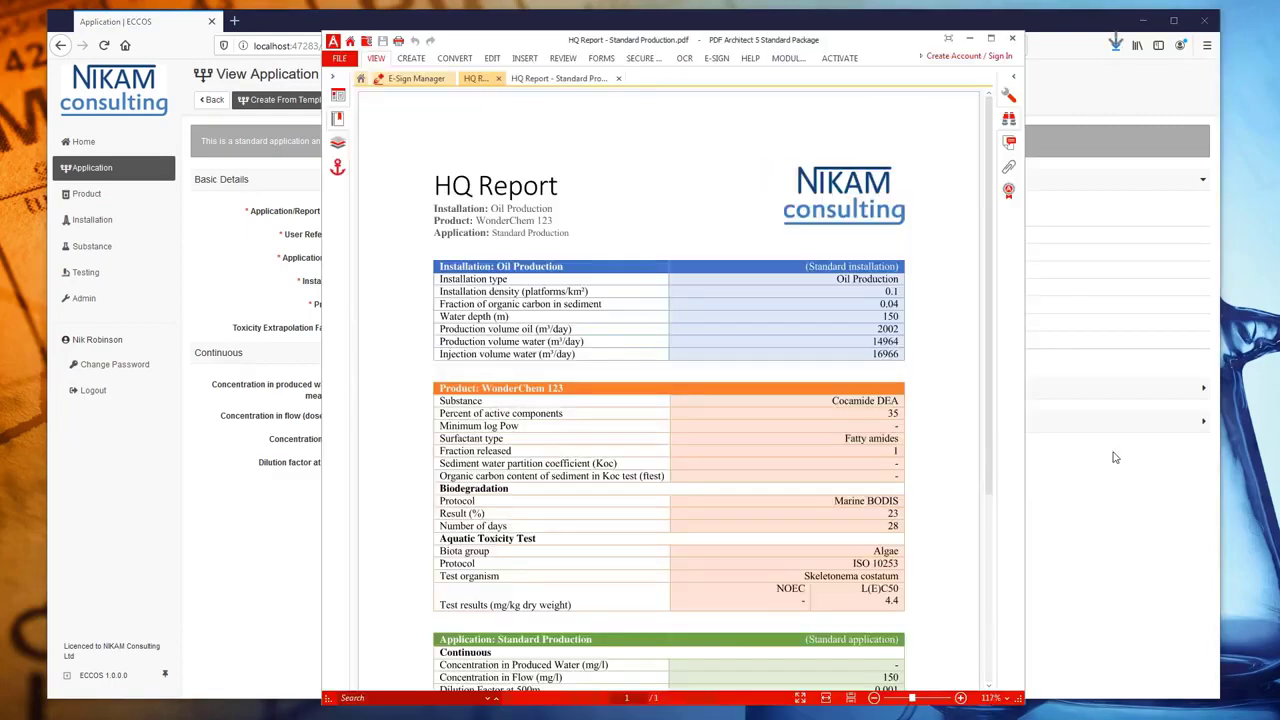